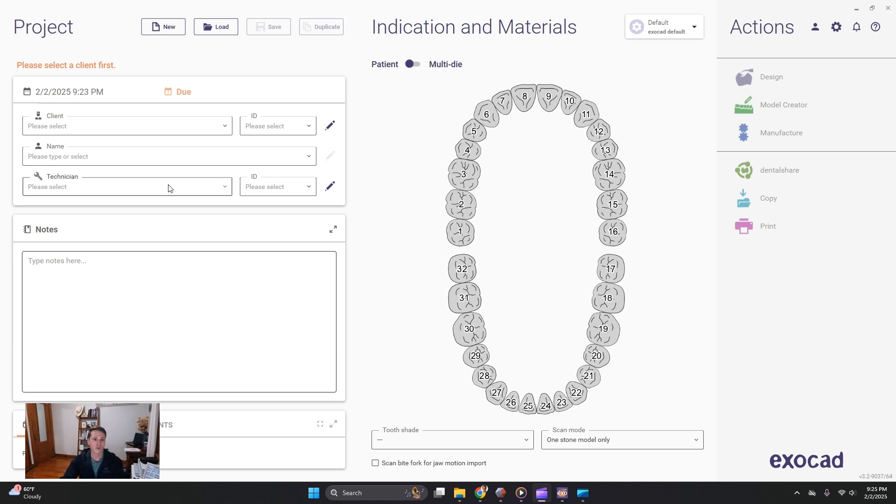
# Assign the Default client, the existing patient and the listed technician to the project.
pyautogui.click(93, 127)
pyautogui.click(93, 147)
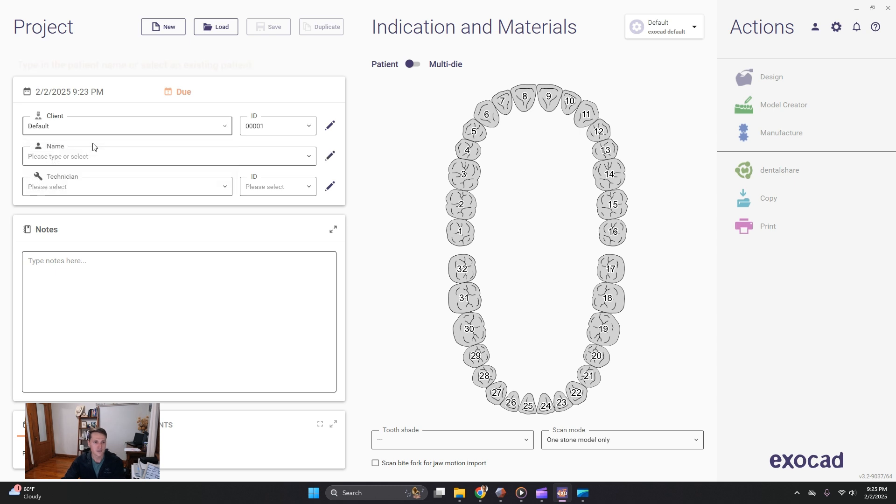
pyautogui.click(99, 157)
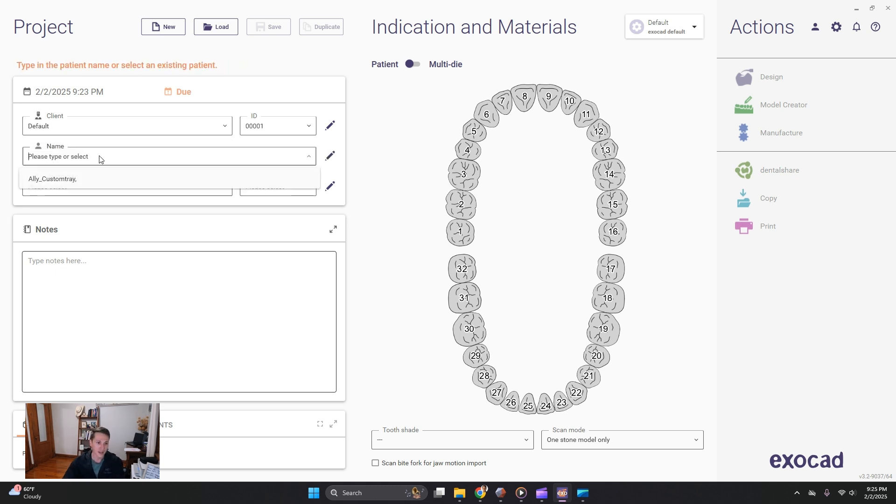
pyautogui.click(112, 178)
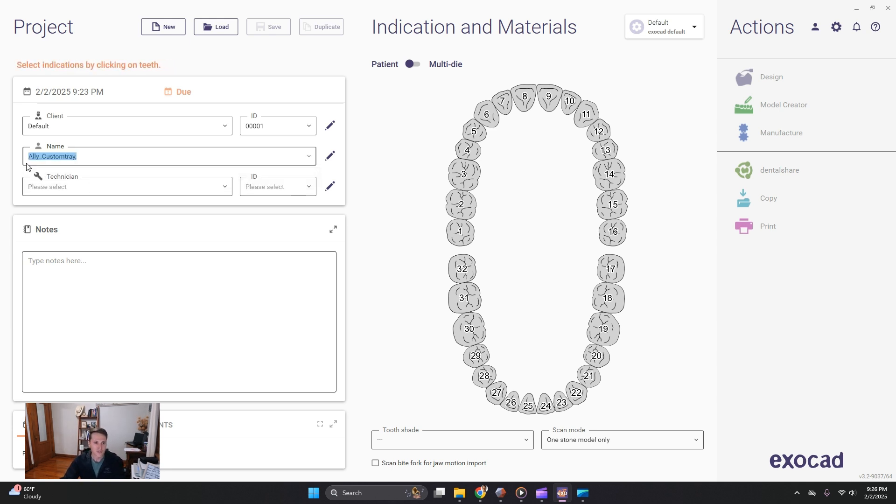
pyautogui.click(58, 187)
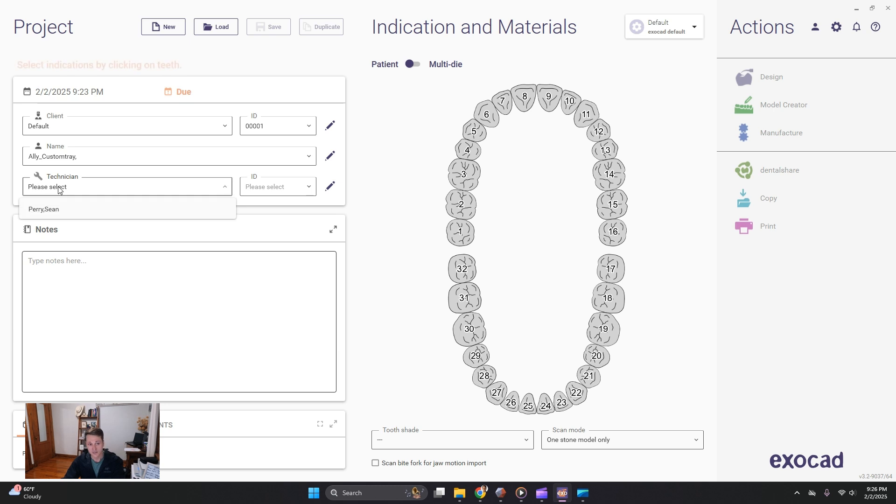
pyautogui.click(67, 207)
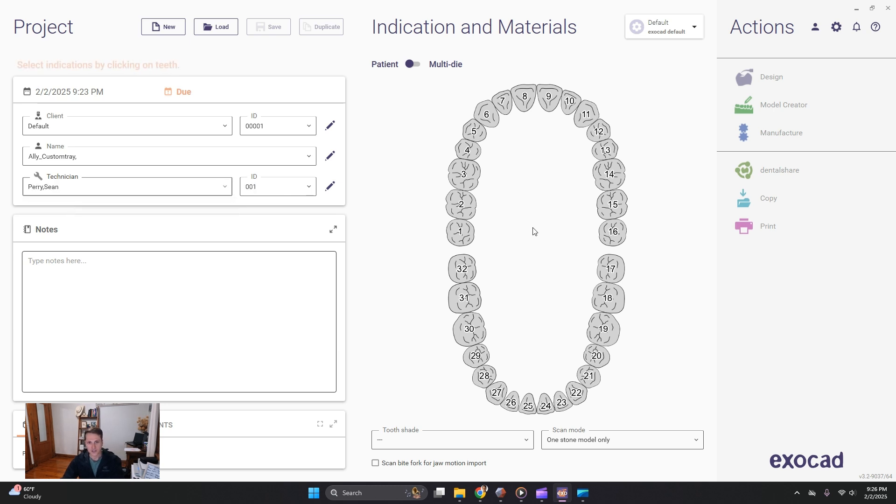
# Assign a standard 3D Print bite splint to upper teeth 2 through 15 and clear the lower antagonist teeth.
pyautogui.click(463, 205)
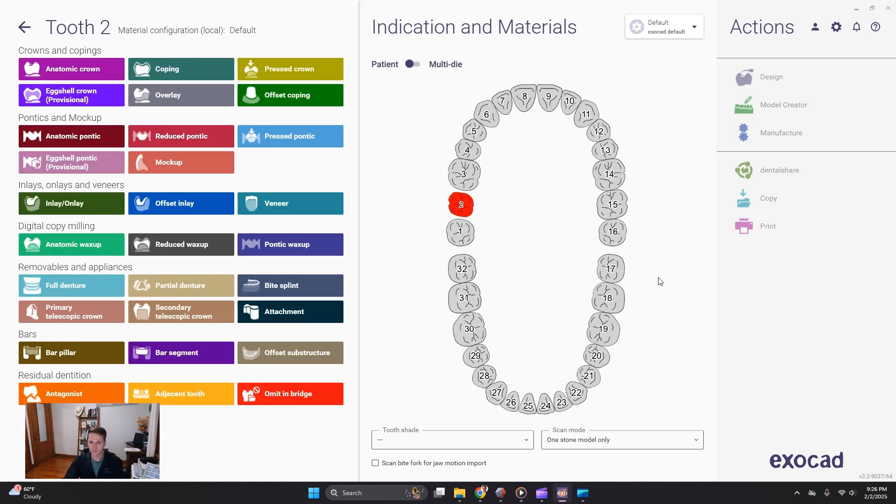
pyautogui.click(290, 286)
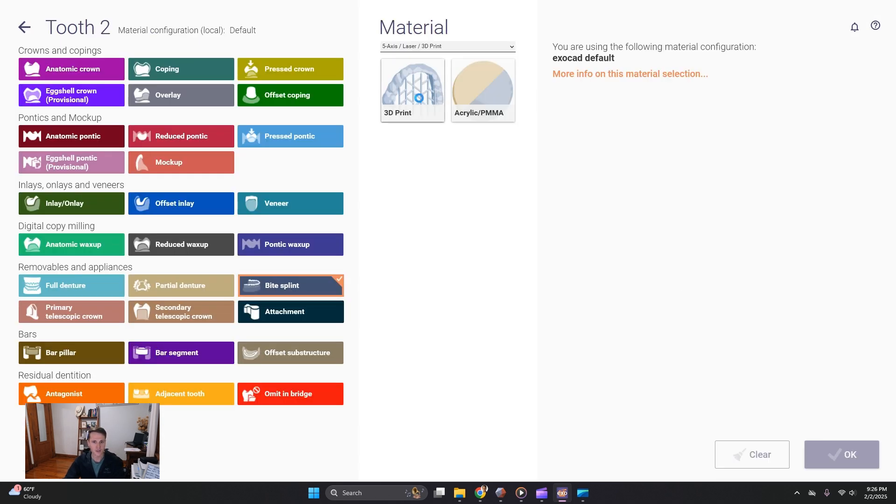
pyautogui.click(420, 101)
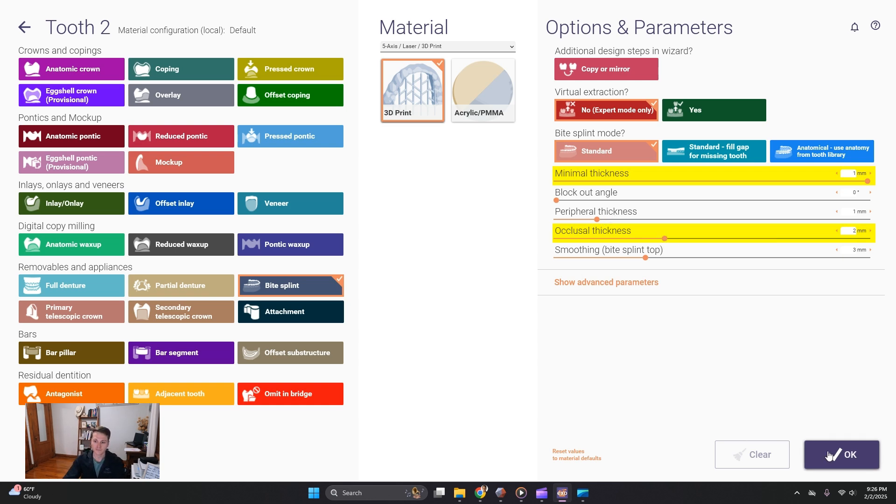
pyautogui.click(845, 455)
pyautogui.click(400, 280)
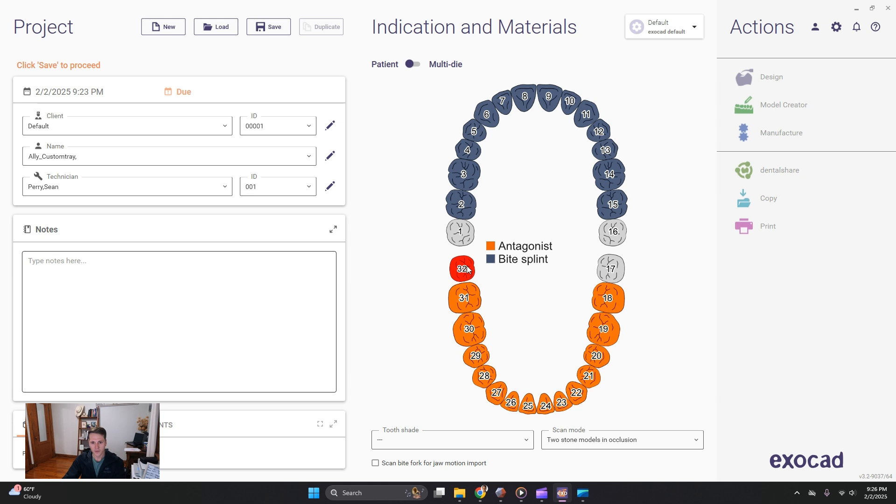
pyautogui.moveTo(495, 277)
pyautogui.mouseDown()
pyautogui.moveTo(480, 322)
pyautogui.moveTo(486, 371)
pyautogui.moveTo(512, 409)
pyautogui.moveTo(577, 393)
pyautogui.moveTo(615, 299)
pyautogui.mouseUp()
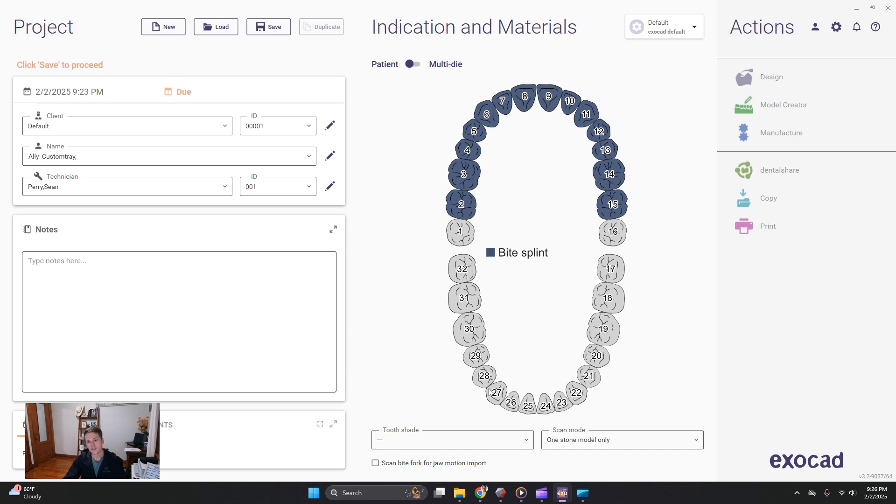
# Save the project and open it for design.
pyautogui.click(274, 28)
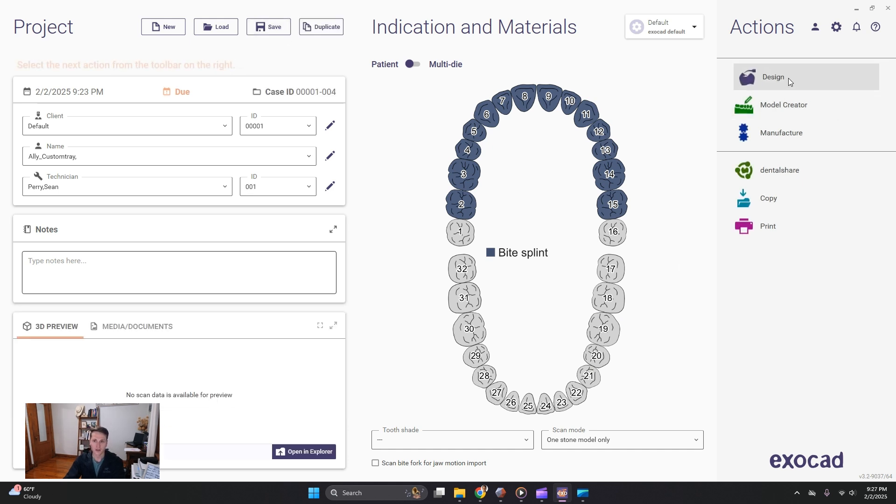
pyautogui.click(788, 77)
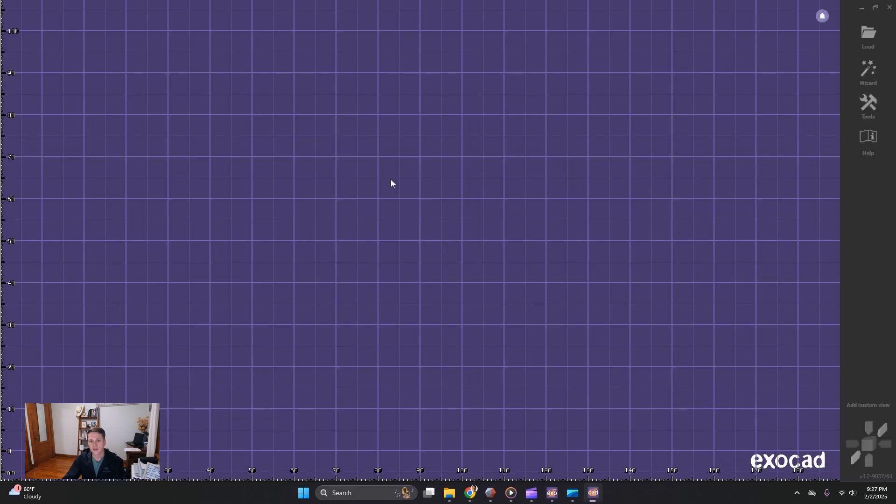
# Load the 2025-01-29 upper custom tray OBJ scan from the Desktop as the upper jaw.
pyautogui.scroll(5, 46, 138)
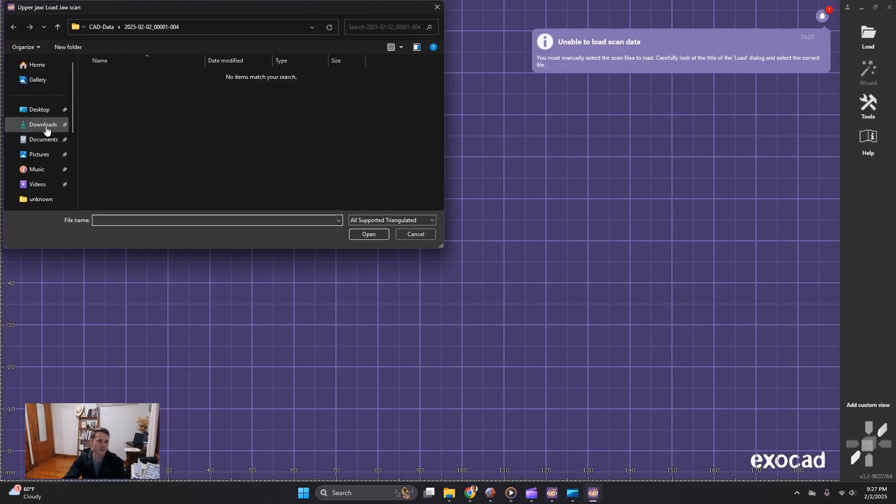
pyautogui.click(41, 110)
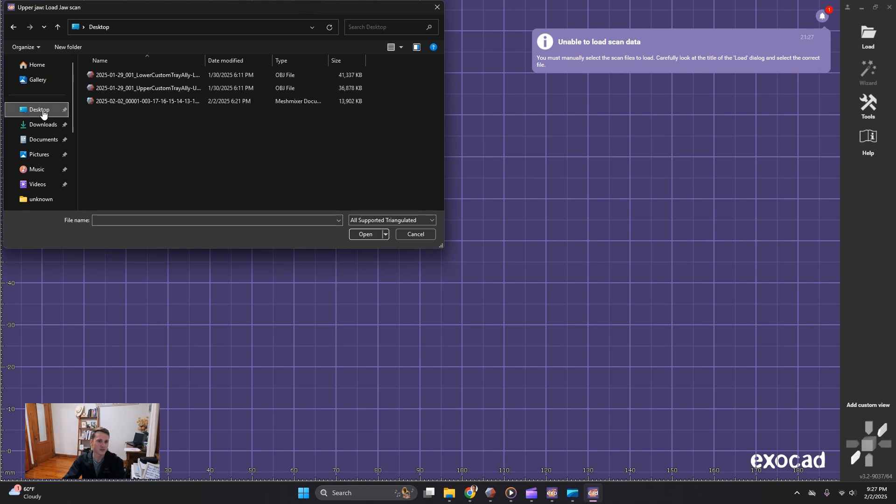
pyautogui.click(170, 88)
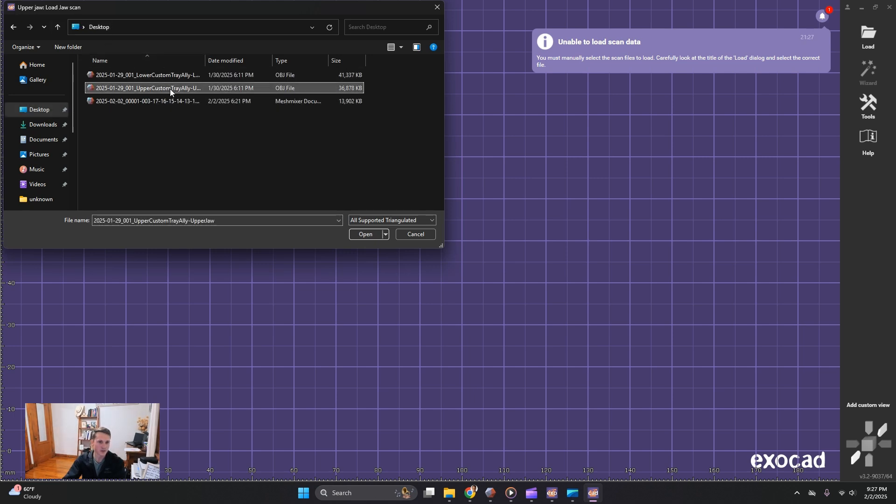
pyautogui.click(371, 235)
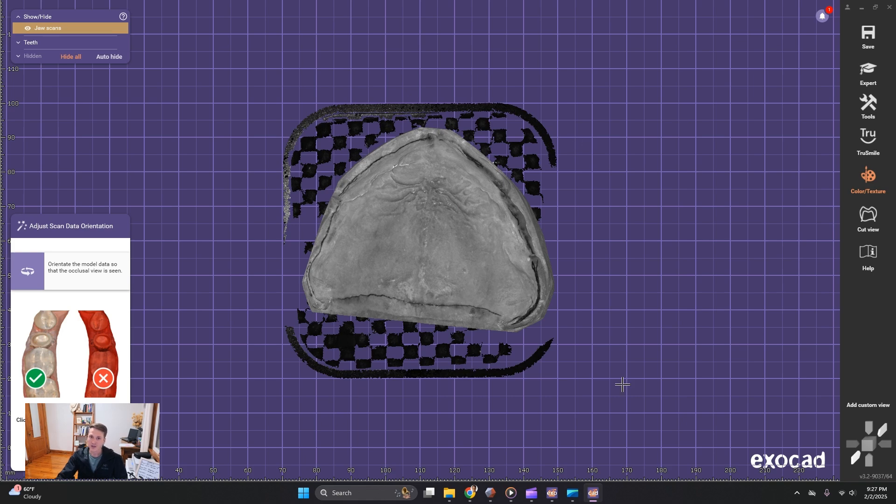
# Orient the upper jaw scan to the occlusal view, comparing it with and without color texture.
pyautogui.moveTo(622, 380); pyautogui.dragTo(525, 395)
pyautogui.scroll(6, 381, 193)
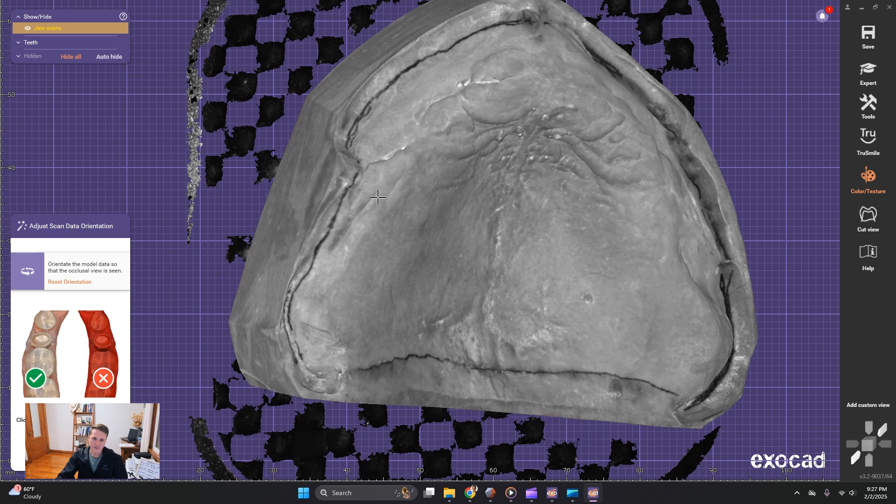
pyautogui.scroll(-6, 381, 193)
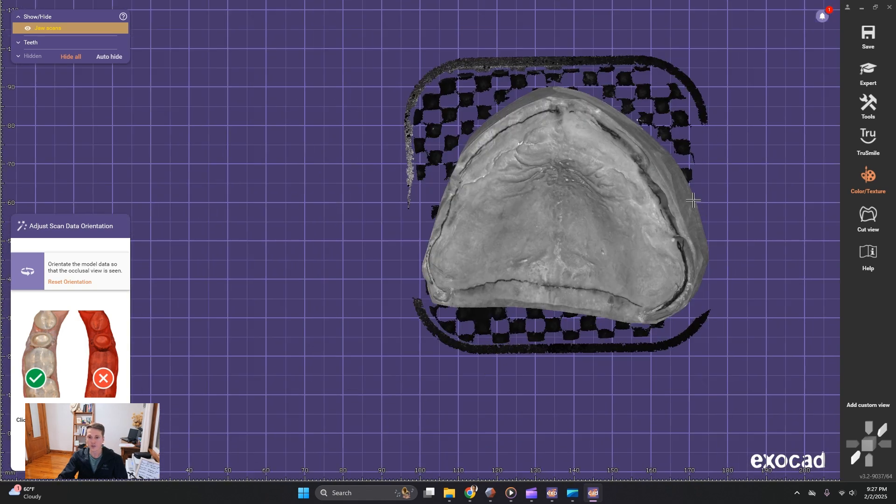
pyautogui.moveTo(693, 200); pyautogui.dragTo(608, 280)
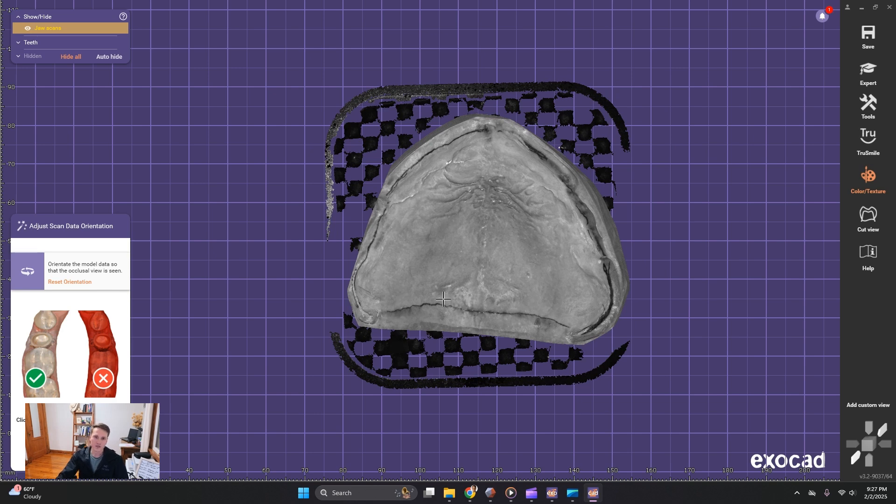
pyautogui.click(869, 186)
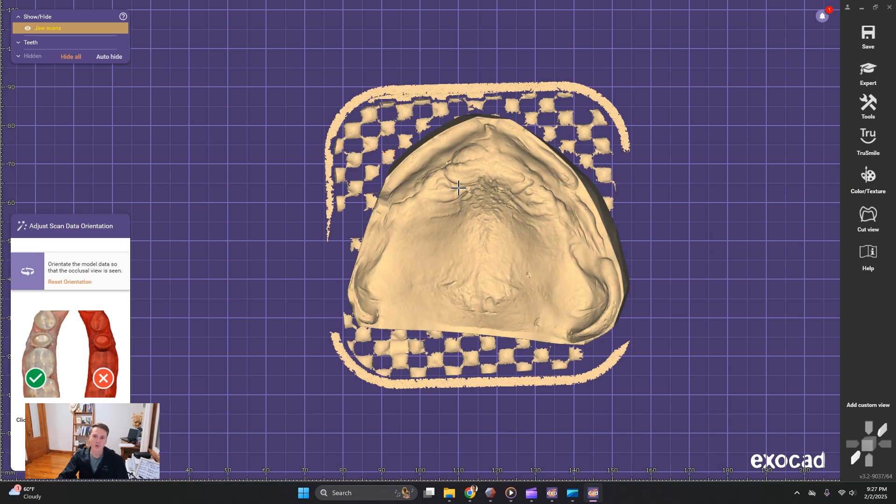
pyautogui.moveTo(458, 188); pyautogui.dragTo(462, 187)
pyautogui.moveTo(462, 187)
pyautogui.mouseDown(button='right')
pyautogui.moveTo(468, 111)
pyautogui.moveTo(462, 186)
pyautogui.mouseUp(button='right')
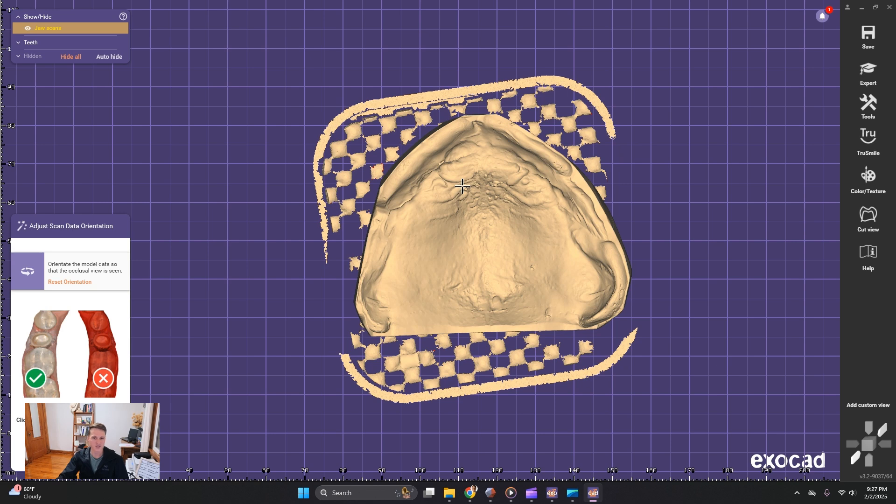
pyautogui.click(868, 176)
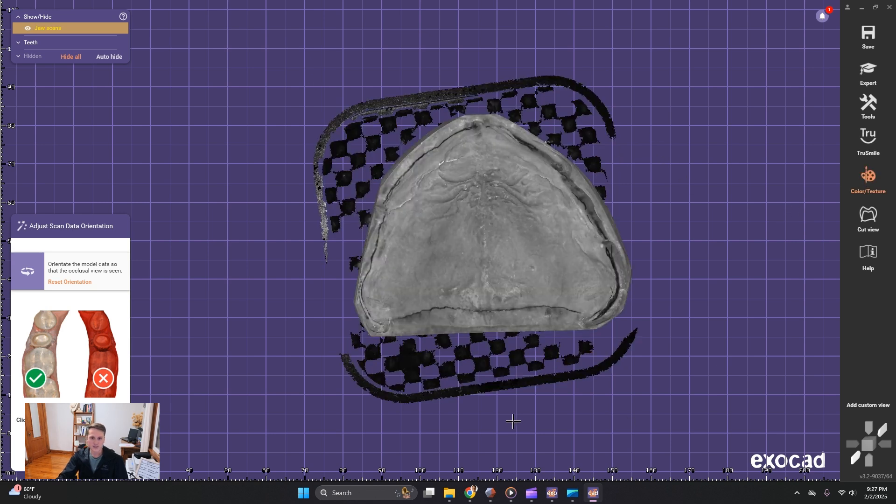
pyautogui.moveTo(690, 234); pyautogui.dragTo(686, 254, button='middle')
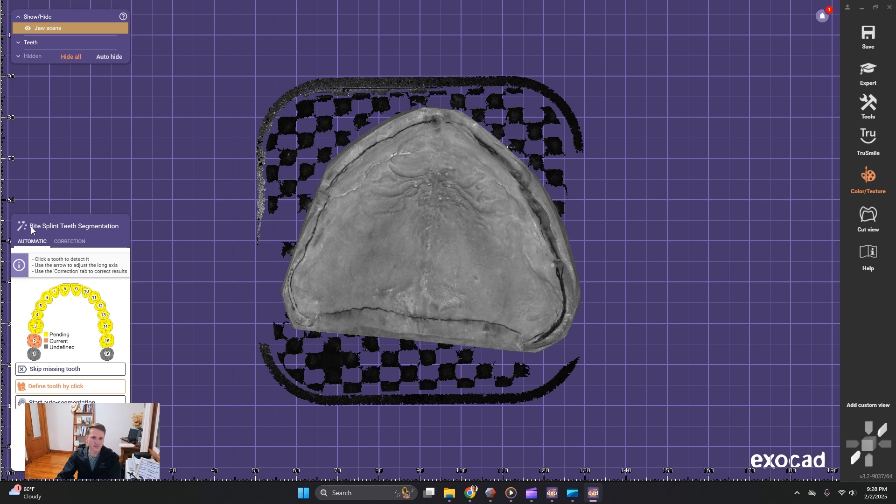
# Mark tooth 2 as missing and advance past teeth segmentation to the bite splint bottom design.
pyautogui.click(79, 369)
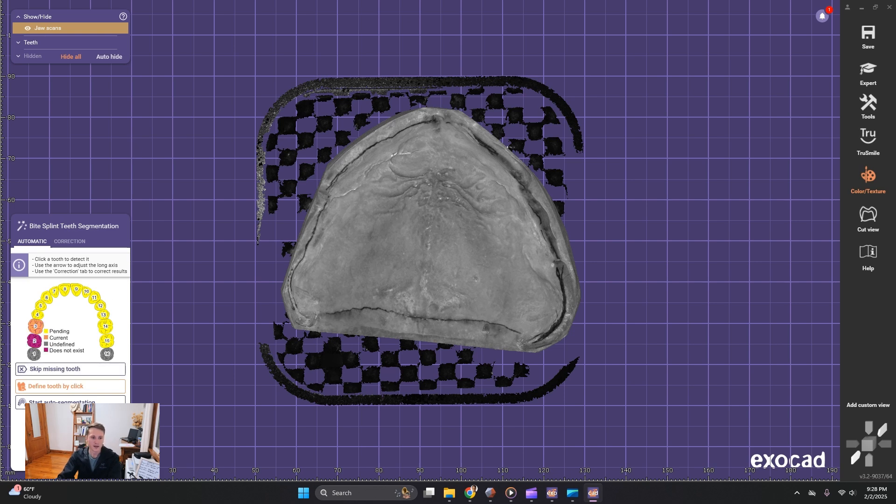
pyautogui.click(100, 458)
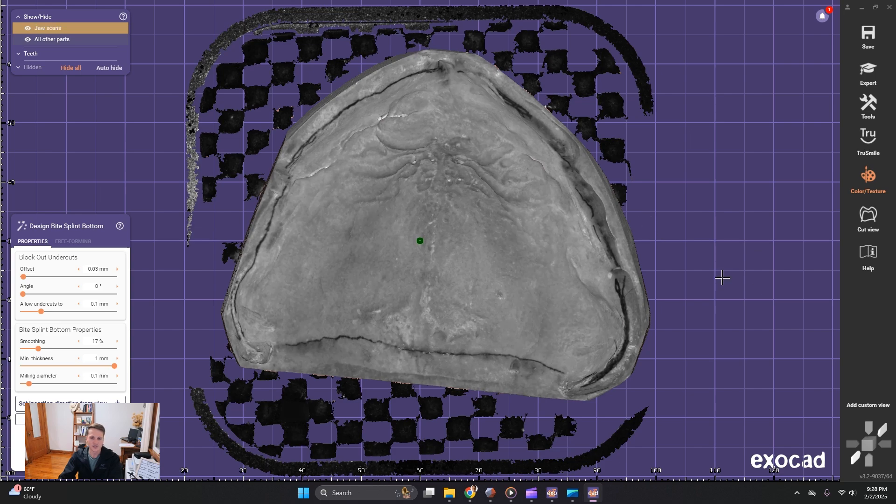
# Set the undercut block-out offset to 1.5 mm for the bite splint bottom.
pyautogui.moveTo(789, 303); pyautogui.dragTo(790, 298, button='right')
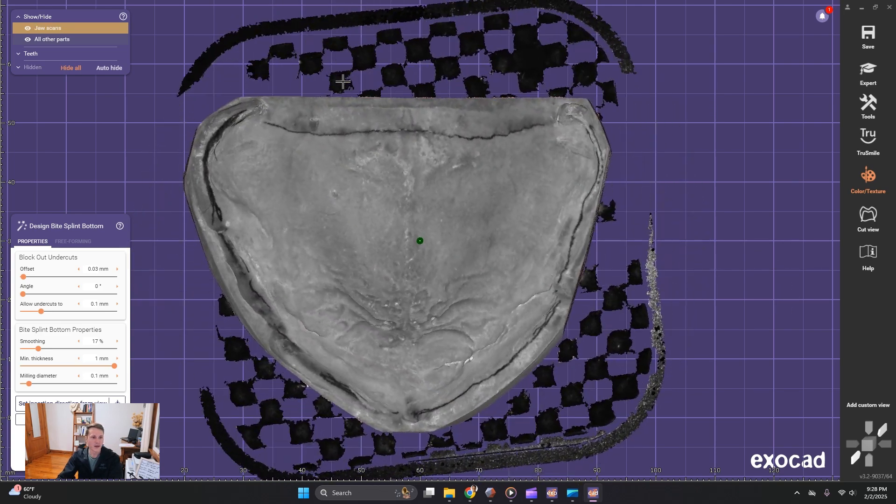
pyautogui.moveTo(427, 223); pyautogui.dragTo(432, 253, button='right')
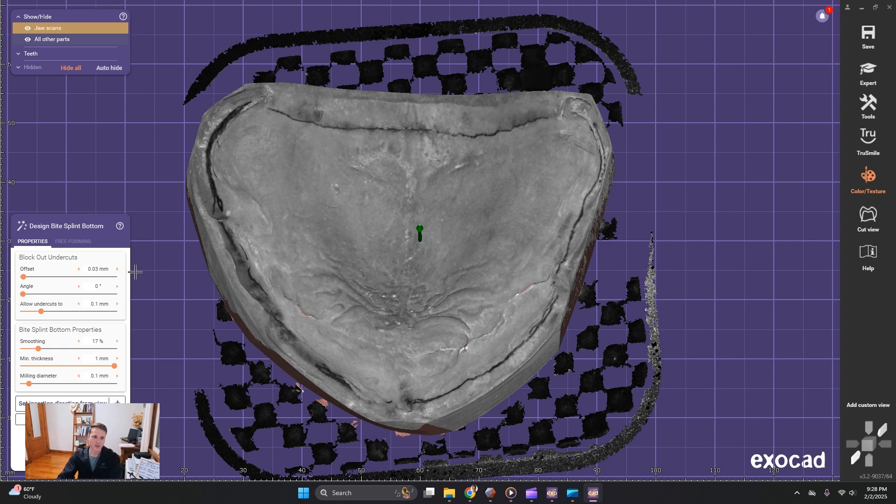
pyautogui.click(93, 284)
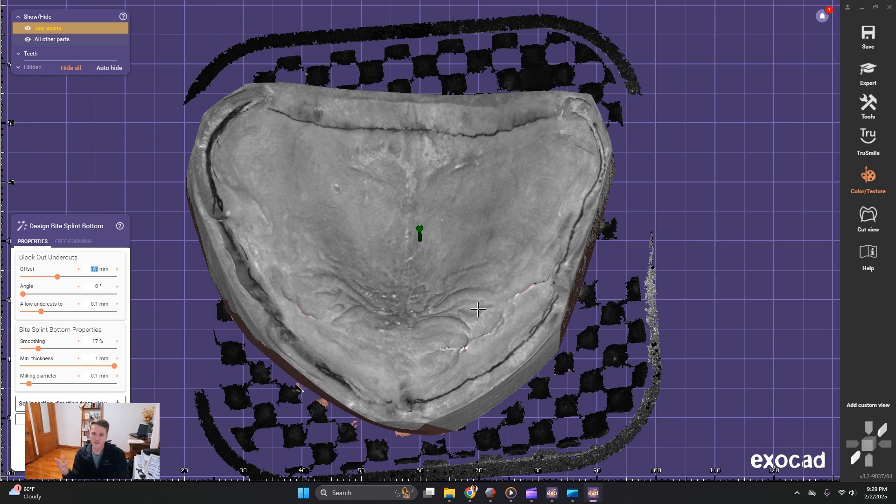
# Tilt the model to minimize undercuts around the arch and set the insertion direction from that view.
pyautogui.moveTo(478, 308); pyautogui.dragTo(473, 289, button='right')
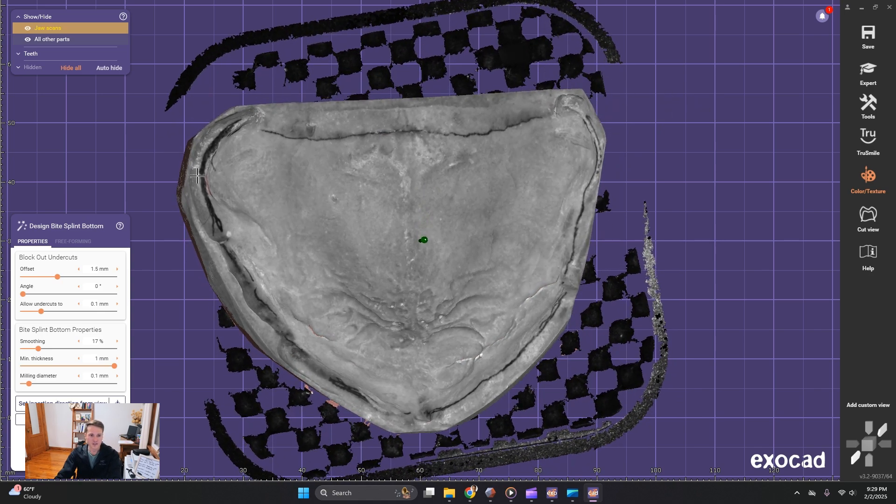
pyautogui.moveTo(181, 173); pyautogui.dragTo(179, 164, button='right')
pyautogui.moveTo(494, 196); pyautogui.dragTo(498, 199, button='right')
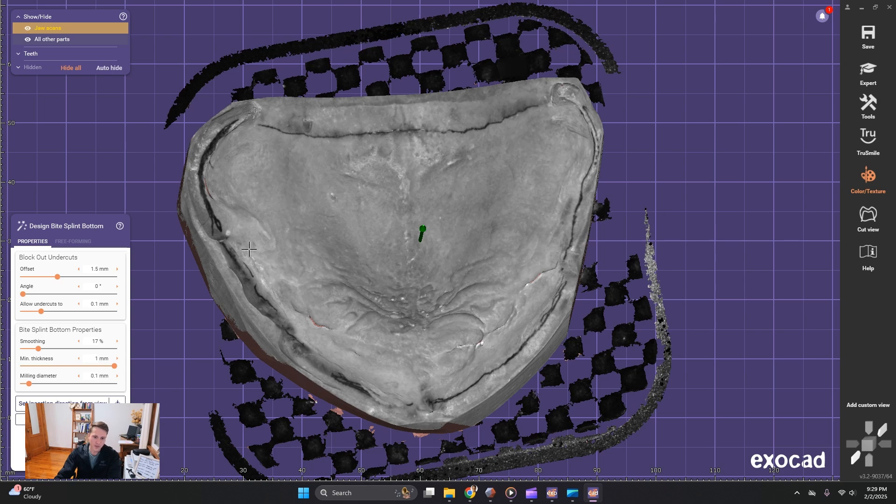
pyautogui.click(66, 402)
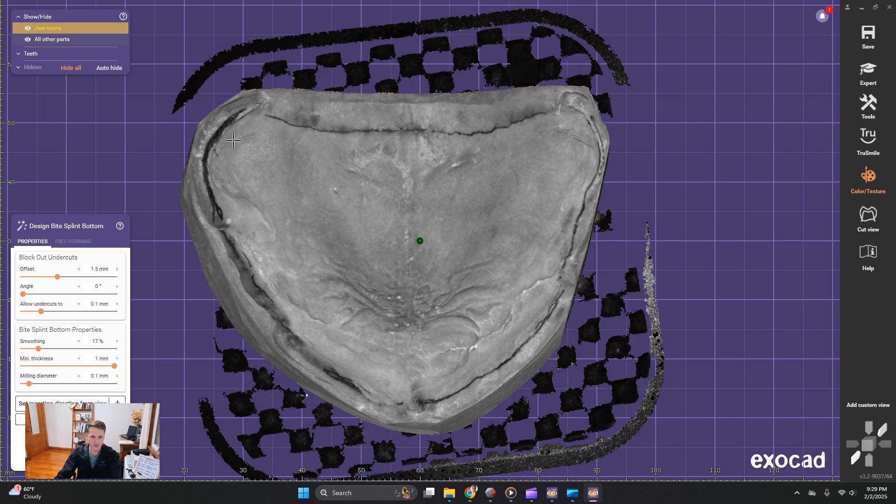
# Examine the remaining undercut areas around the ridge and outer walls of the upper model relative to the insertion direction.
pyautogui.moveTo(222, 138); pyautogui.dragTo(298, 169, button='right')
pyautogui.scroll(3, 265, 142)
pyautogui.scroll(-3, 298, 169)
pyautogui.moveTo(382, 258); pyautogui.dragTo(382, 253, button='right')
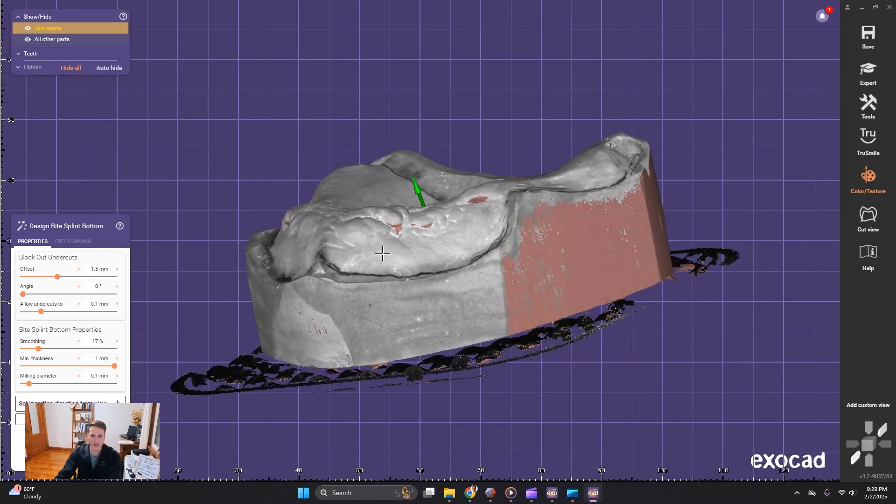
pyautogui.moveTo(432, 226); pyautogui.dragTo(442, 232, button='right')
pyautogui.scroll(4, 443, 234)
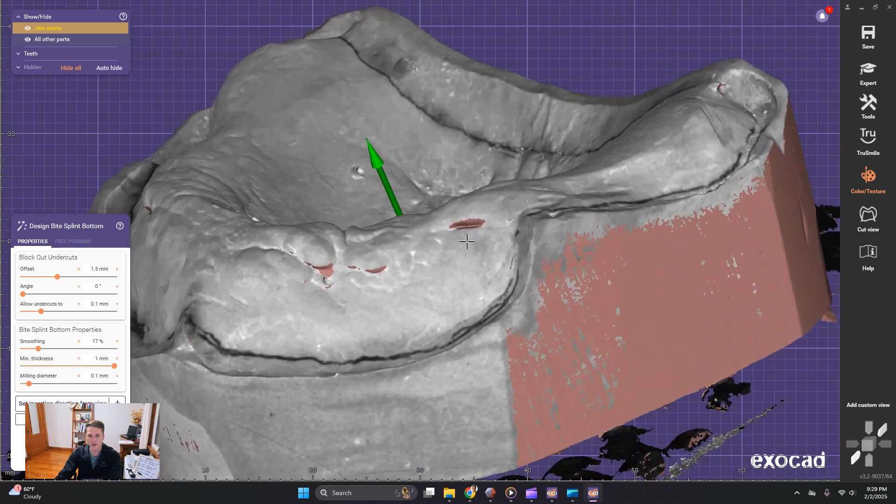
pyautogui.moveTo(473, 257); pyautogui.dragTo(474, 257, button='right')
pyautogui.scroll(-5, 473, 256)
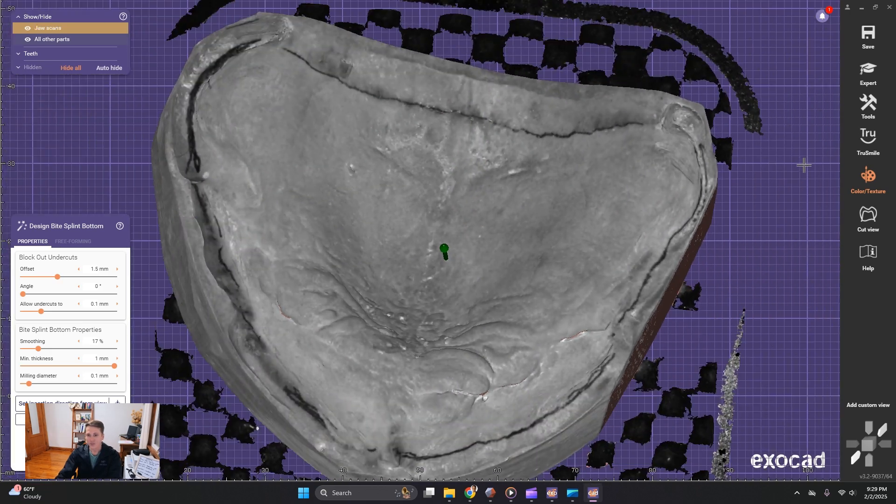
pyautogui.moveTo(805, 158); pyautogui.dragTo(806, 155, button='right')
pyautogui.moveTo(358, 195); pyautogui.dragTo(358, 198, button='right')
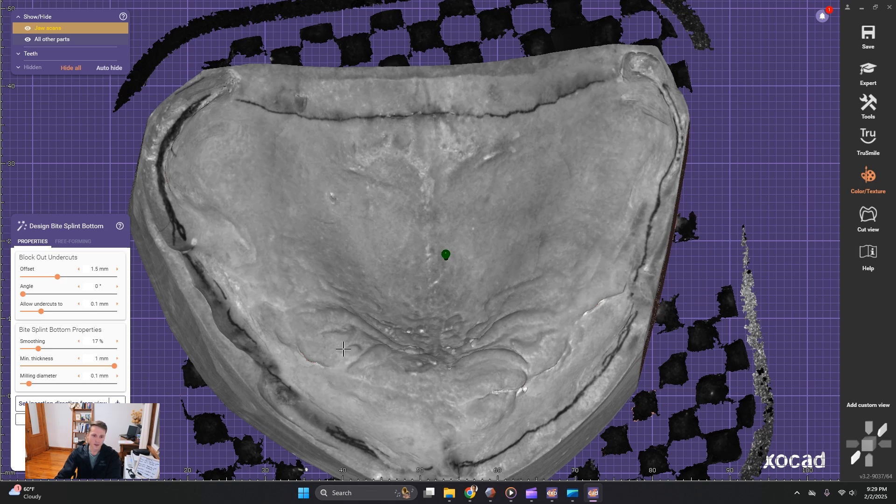
# Recheck the undercuts around the arch, generate the bite splint bottom with the set block-out offset, and accept the minimum-thickness parameter adjustment.
pyautogui.moveTo(340, 342); pyautogui.dragTo(341, 342, button='right')
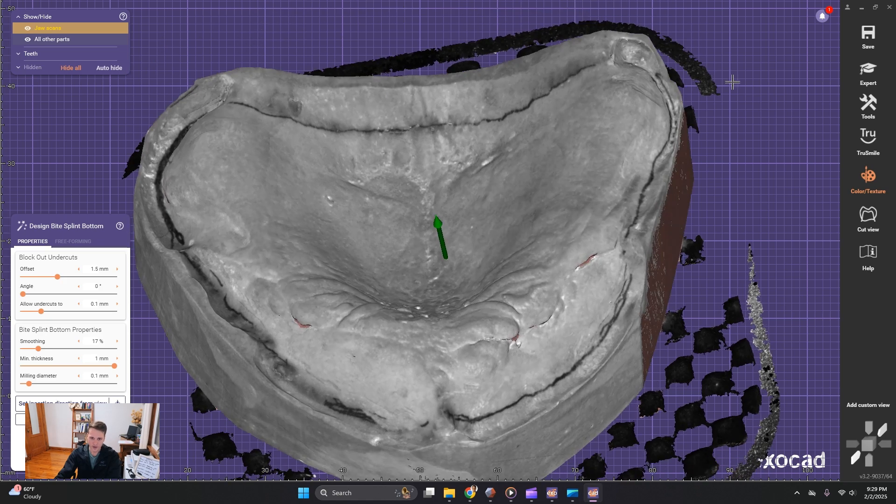
pyautogui.moveTo(773, 64); pyautogui.dragTo(774, 64, button='right')
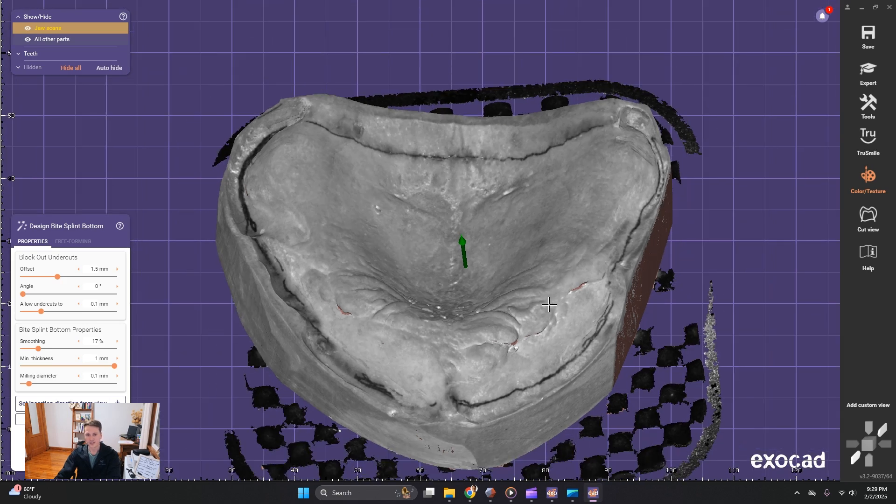
pyautogui.scroll(-2, 553, 302)
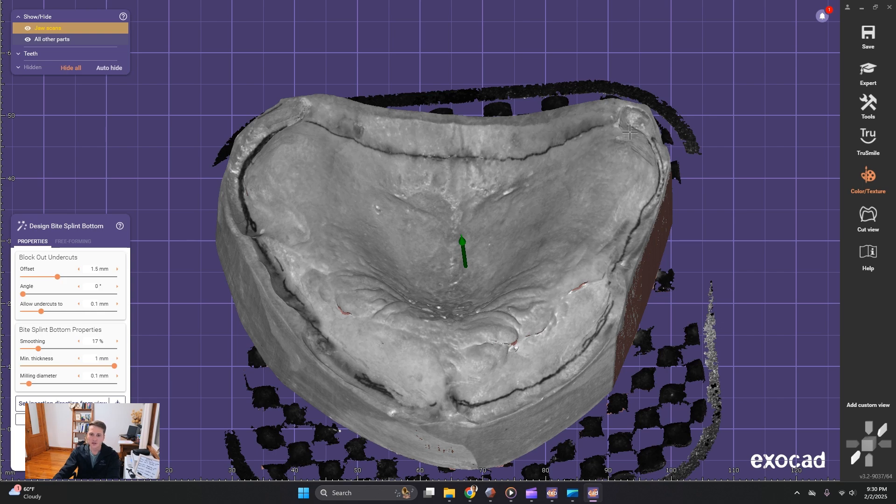
pyautogui.moveTo(462, 80); pyautogui.dragTo(461, 86, button='right')
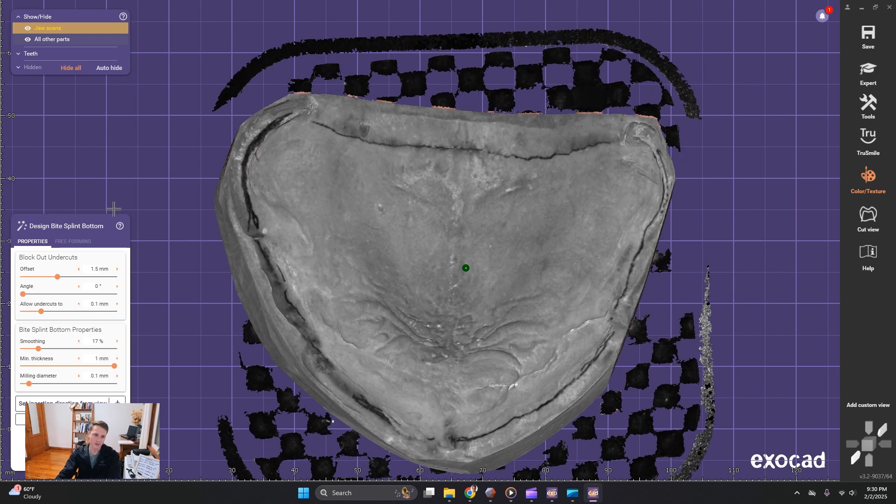
pyautogui.moveTo(91, 270); pyautogui.dragTo(104, 272)
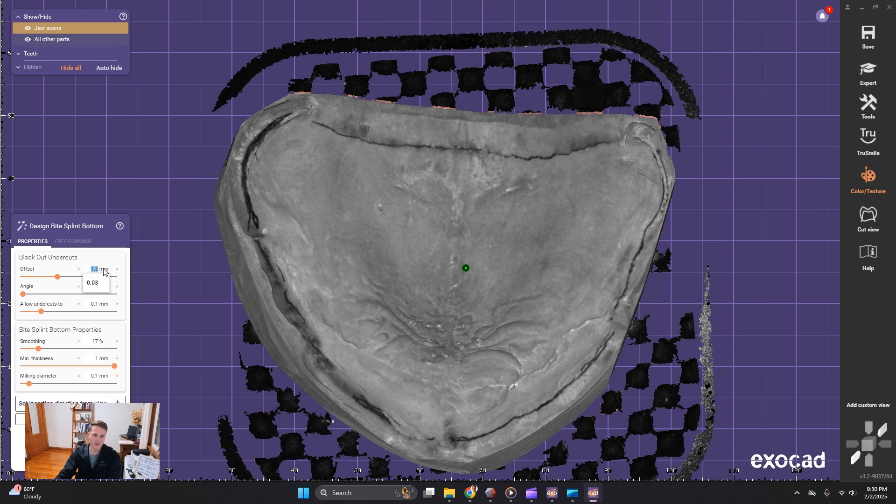
pyautogui.click(109, 263)
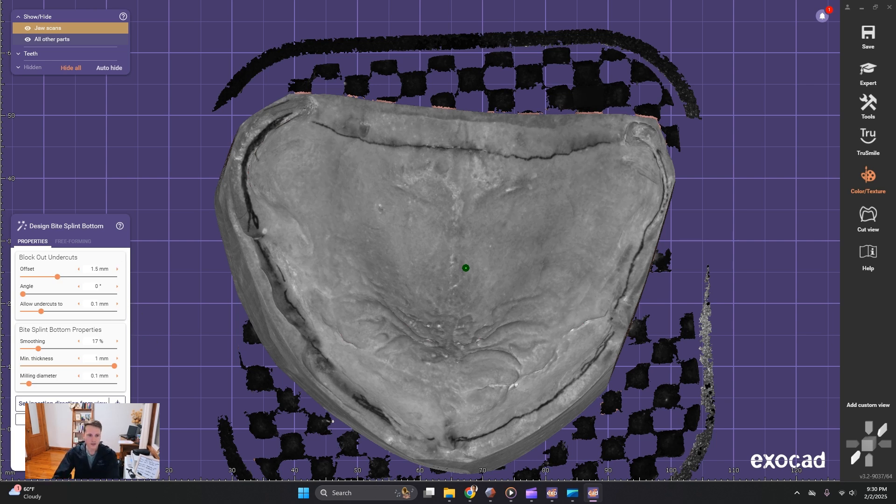
pyautogui.click(70, 419)
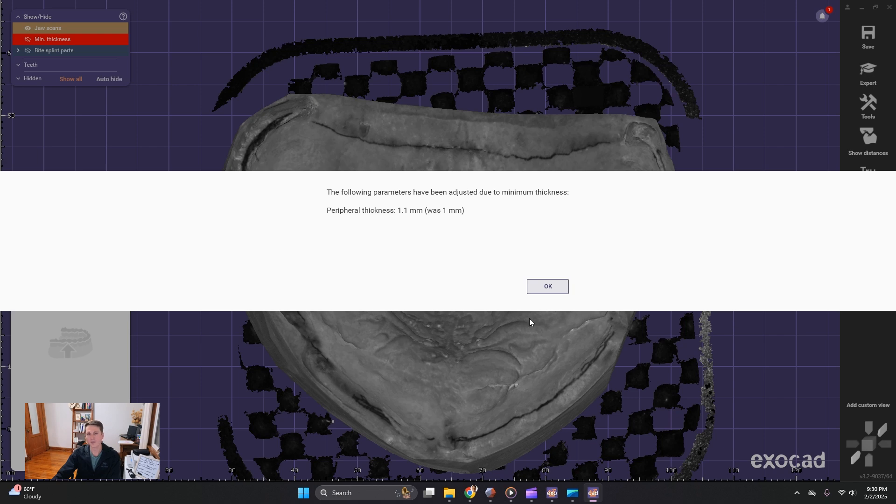
pyautogui.click(548, 287)
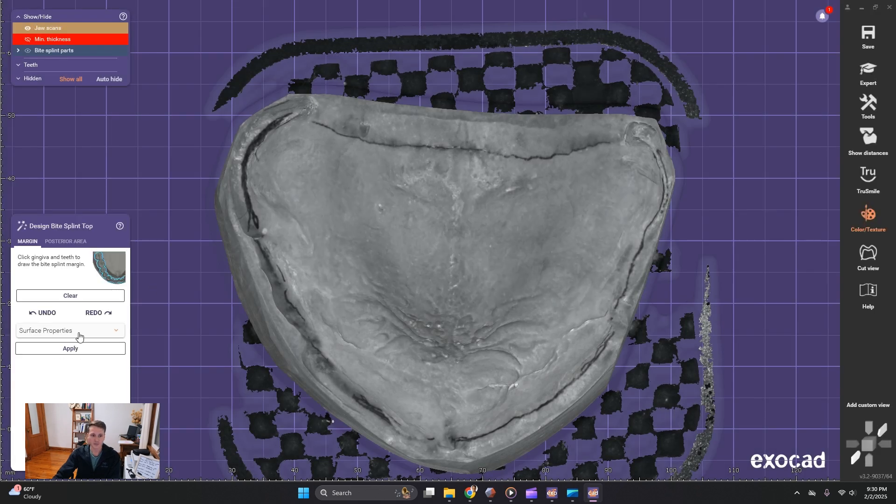
# Set the bite splint top's surface properties to include the palate and hide the bite splint parts so the marked scan is exposed.
pyautogui.click(89, 331)
pyautogui.click(90, 342)
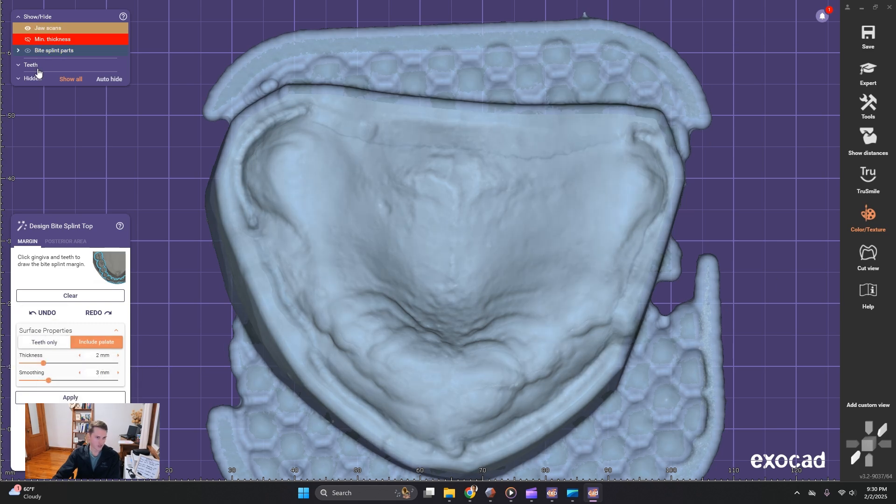
pyautogui.click(27, 50)
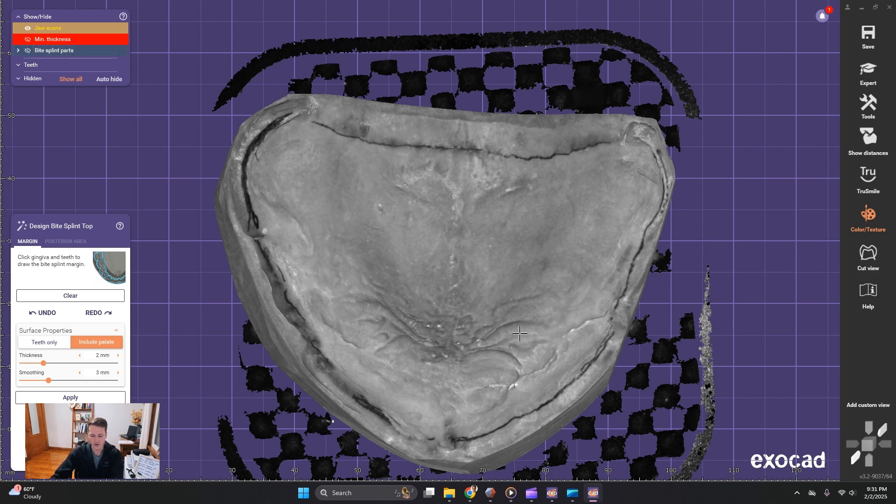
# Start the splint margin along the dark marked line in one buccal vestibule, placing points from the front toward the back.
pyautogui.moveTo(355, 323); pyautogui.dragTo(367, 306, button='right')
pyautogui.scroll(5, 312, 307)
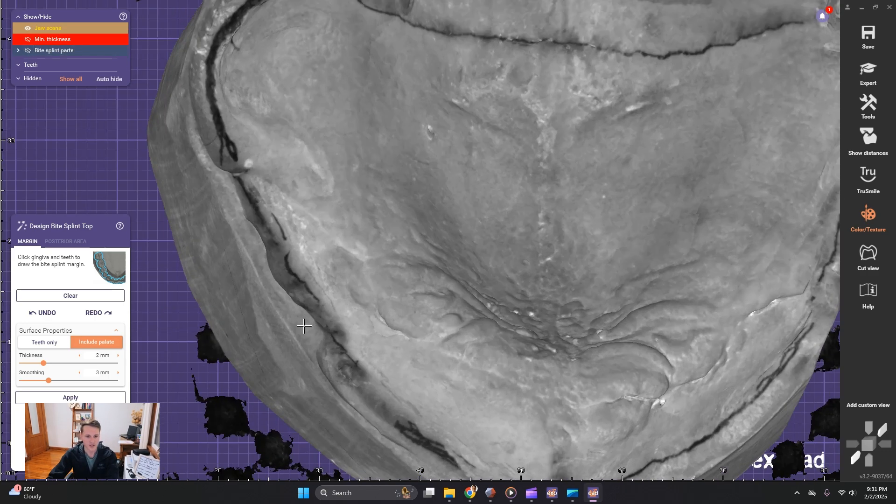
pyautogui.click(312, 306)
pyautogui.click(285, 267)
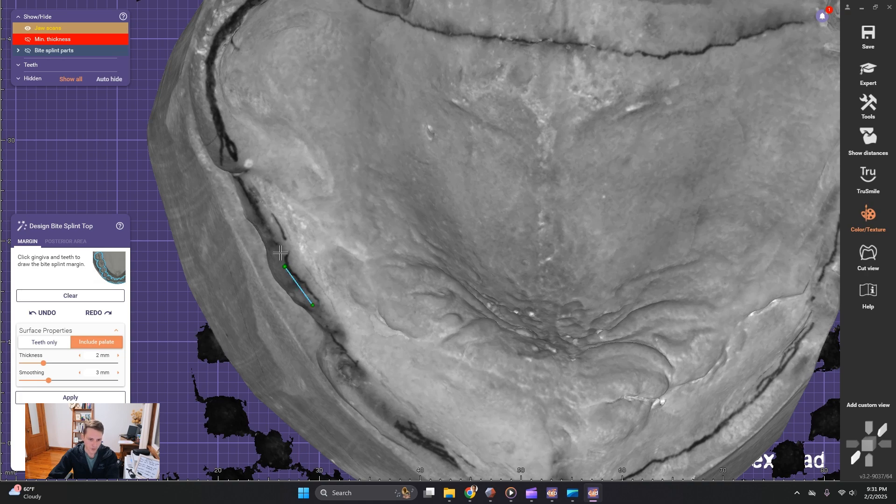
pyautogui.click(260, 215)
pyautogui.click(240, 176)
# Continue the margin along the marked line to the back of the vestibule and around the first tuberosity.
pyautogui.moveTo(229, 148); pyautogui.dragTo(231, 153, button='right')
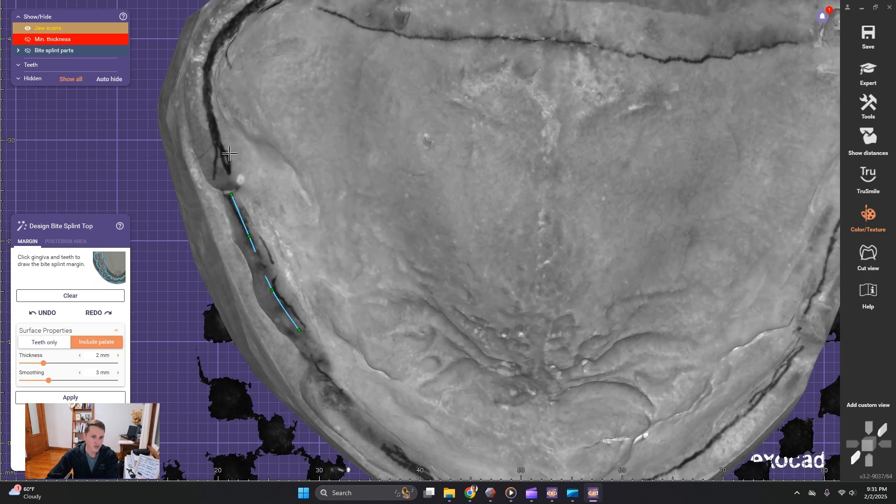
pyautogui.click(219, 155)
pyautogui.click(207, 80)
pyautogui.click(212, 46)
pyautogui.moveTo(212, 50); pyautogui.dragTo(190, 214, button='middle')
pyautogui.click(204, 191)
pyautogui.click(225, 171)
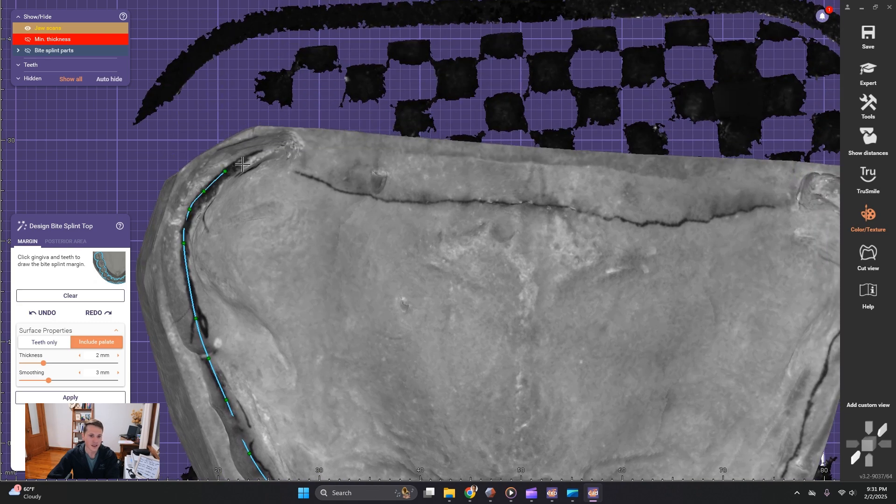
pyautogui.click(246, 164)
# Carry the margin across the posterior palate along the marked line toward the opposite tuberosity.
pyautogui.click(366, 196)
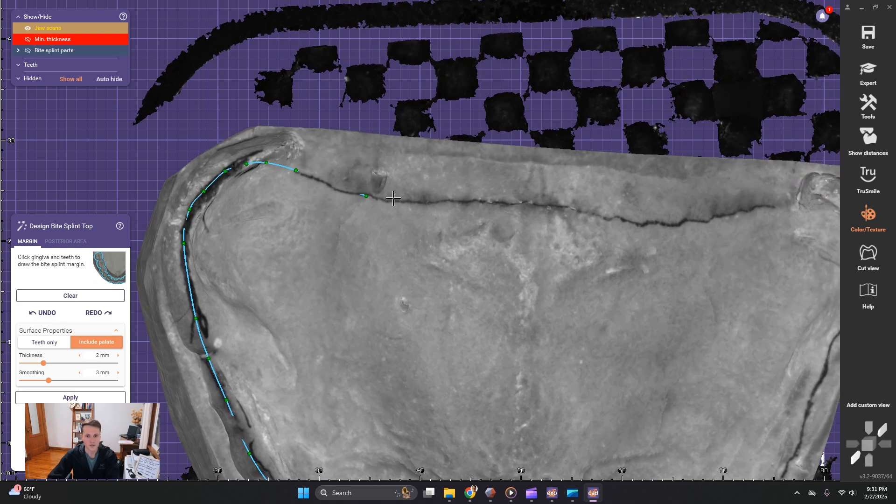
pyautogui.click(430, 201)
pyautogui.click(599, 216)
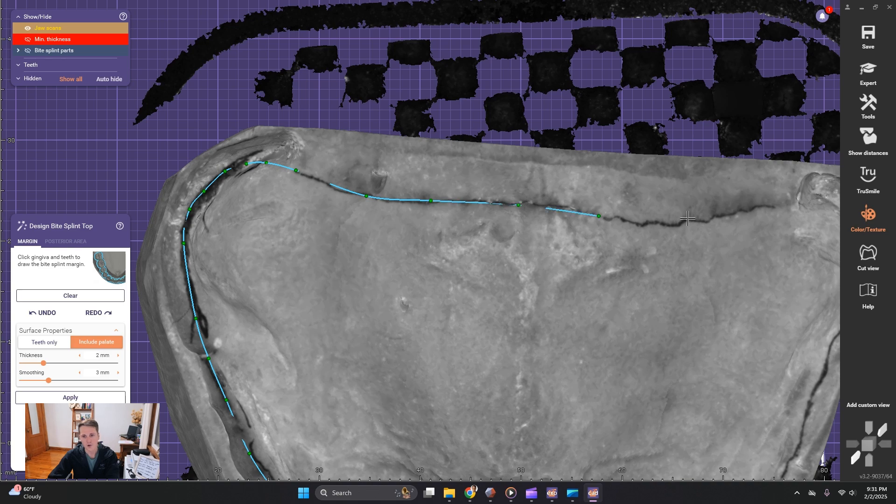
pyautogui.click(693, 221)
pyautogui.click(755, 209)
# Wrap the margin around the second tuberosity and into the opposite buccal vestibule.
pyautogui.moveTo(756, 209); pyautogui.dragTo(607, 215, button='right')
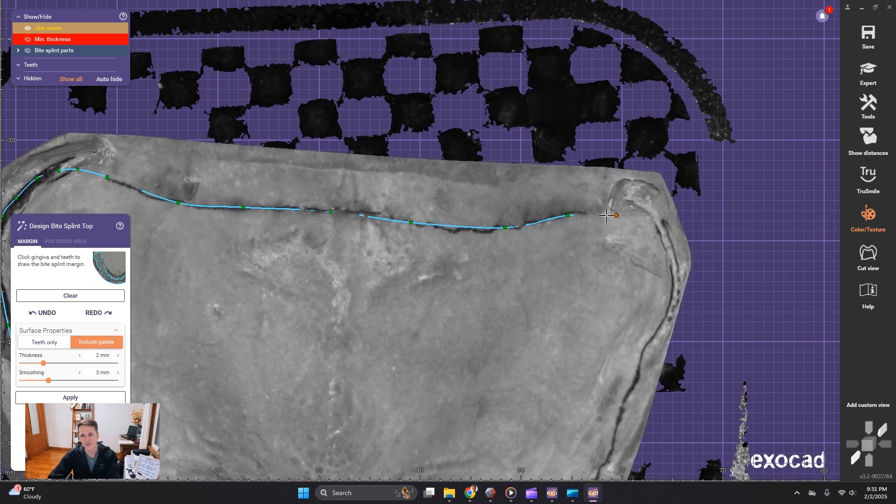
pyautogui.click(646, 217)
pyautogui.click(662, 239)
pyautogui.moveTo(668, 283); pyautogui.dragTo(656, 272, button='right')
pyautogui.click(638, 316)
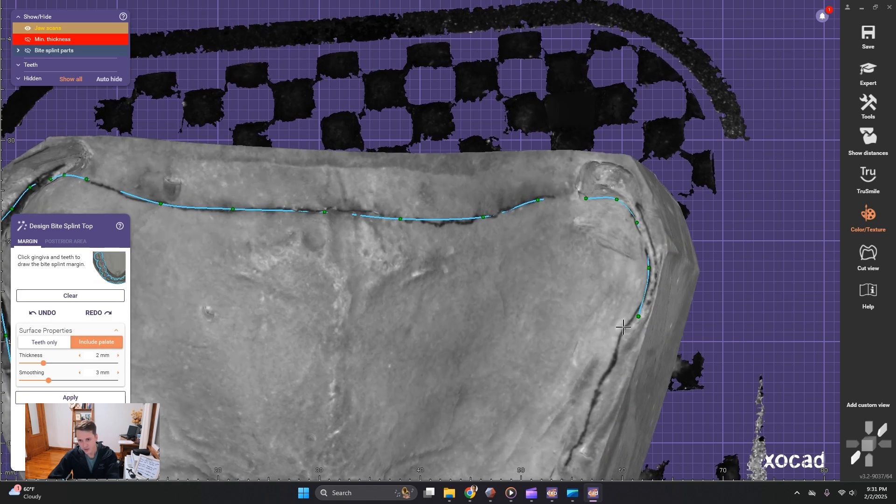
# Extend the margin forward along the marked line in the second buccal vestibule toward the front of the arch.
pyautogui.scroll(-2, 623, 326)
pyautogui.click(602, 381)
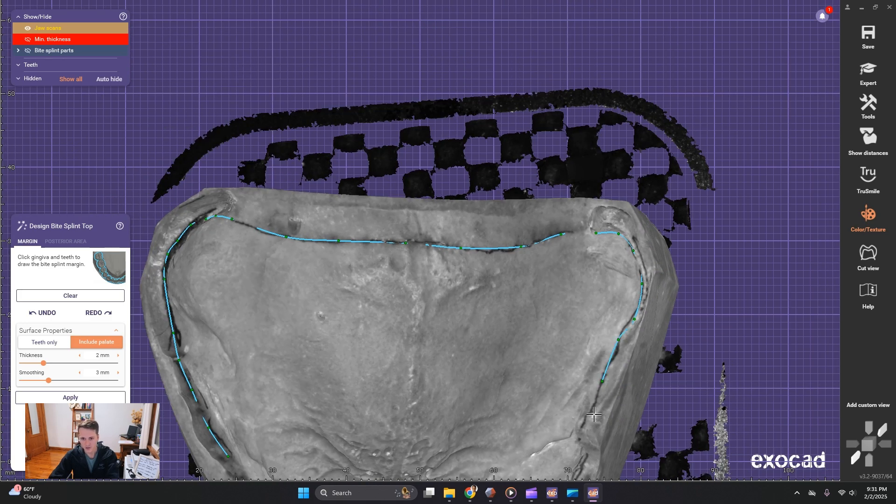
pyautogui.click(593, 410)
pyautogui.click(580, 428)
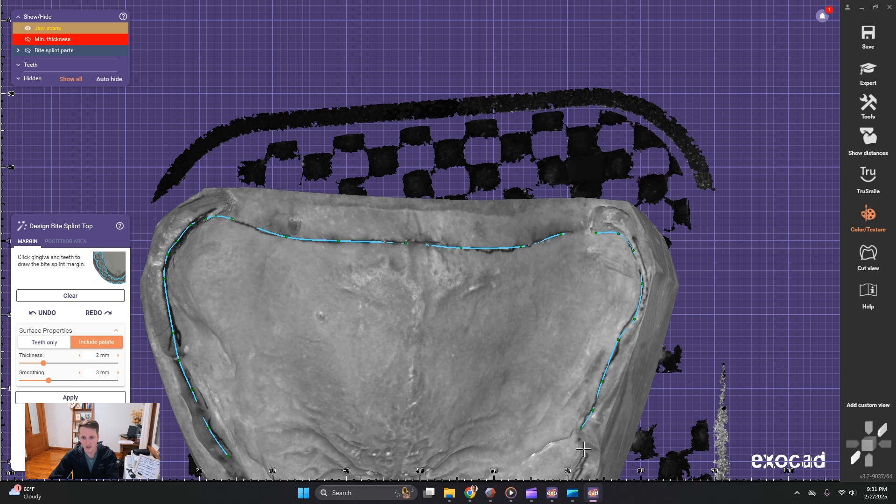
pyautogui.click(583, 452)
pyautogui.moveTo(584, 460); pyautogui.dragTo(640, 259, button='right')
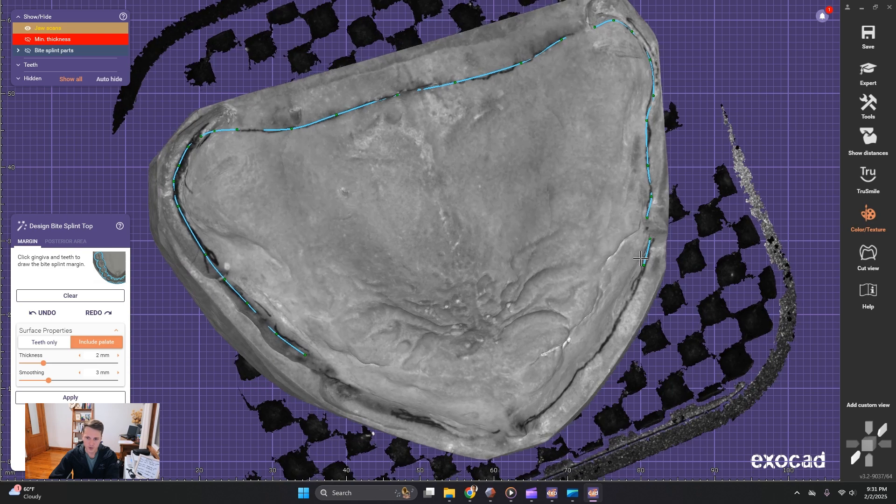
pyautogui.click(635, 288)
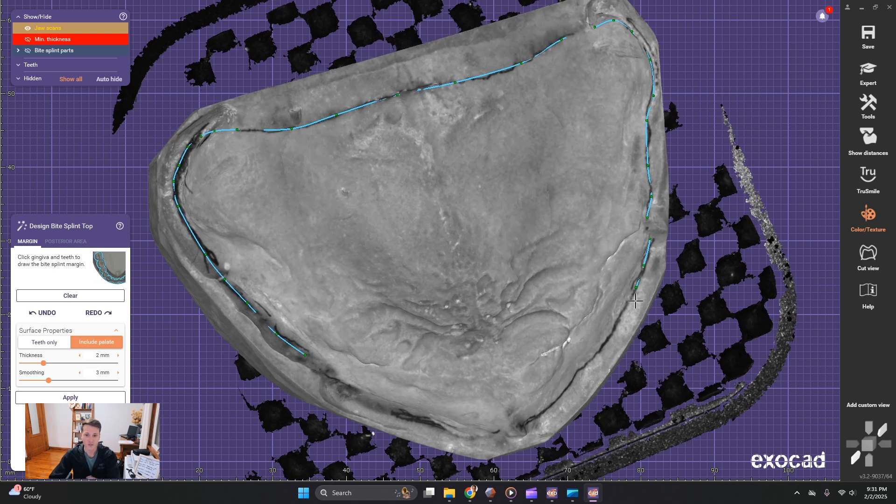
pyautogui.click(628, 306)
pyautogui.click(611, 335)
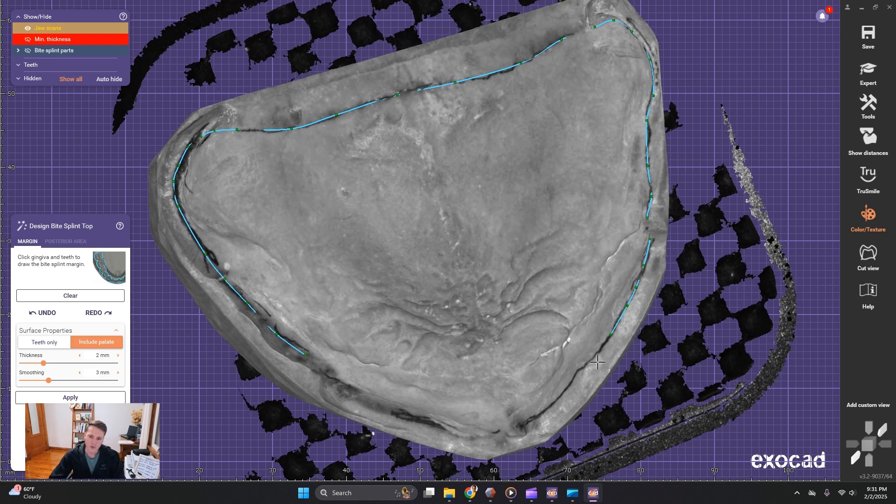
pyautogui.click(593, 361)
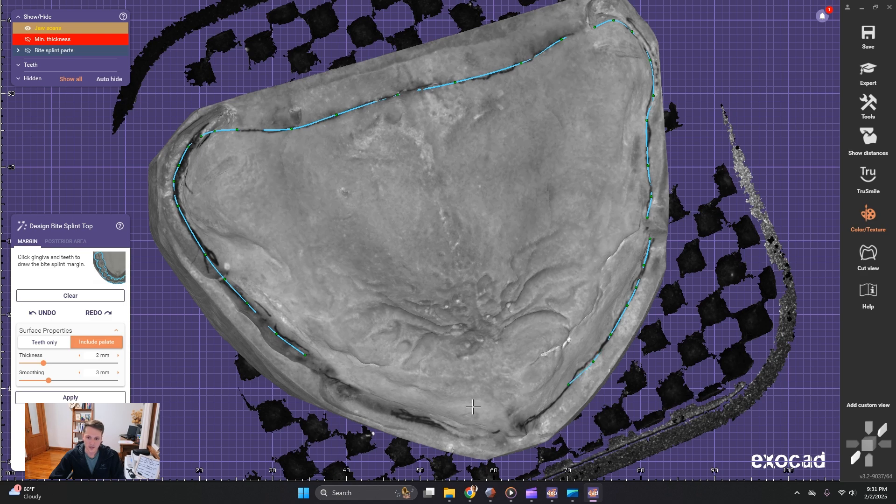
# Trace the margin around the midline frenum notch and along the marked line in the anterior vestibule.
pyautogui.moveTo(474, 407); pyautogui.dragTo(478, 380, button='right')
pyautogui.click(533, 377)
pyautogui.click(512, 377)
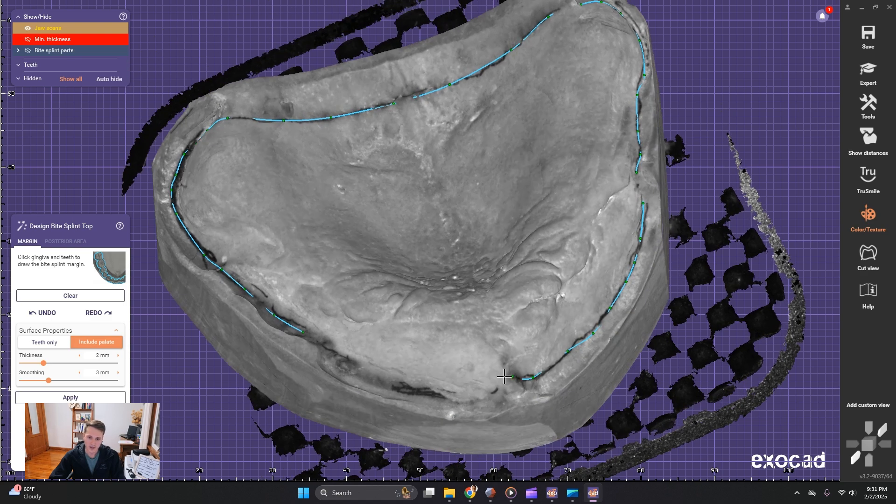
pyautogui.click(495, 391)
pyautogui.click(471, 398)
pyautogui.click(425, 397)
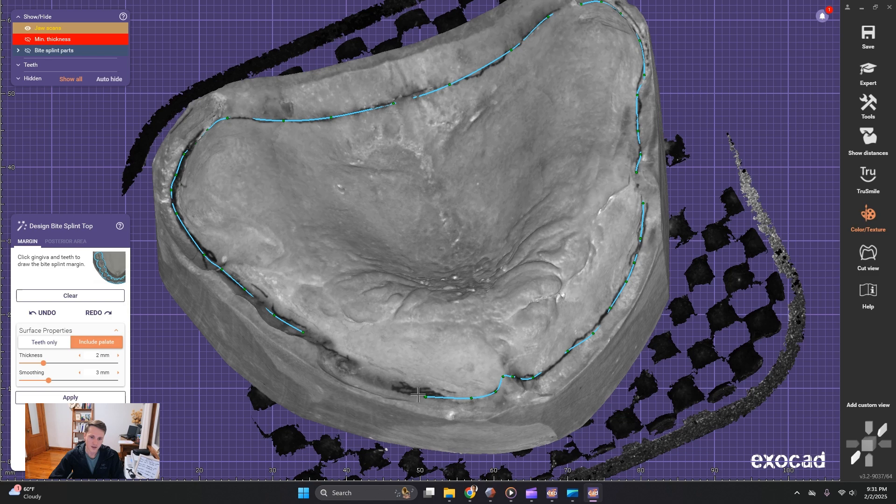
# Move the stray anterior margin point onto the marked line and close the margin loop at its starting point.
pyautogui.moveTo(367, 377); pyautogui.dragTo(367, 377, button='right')
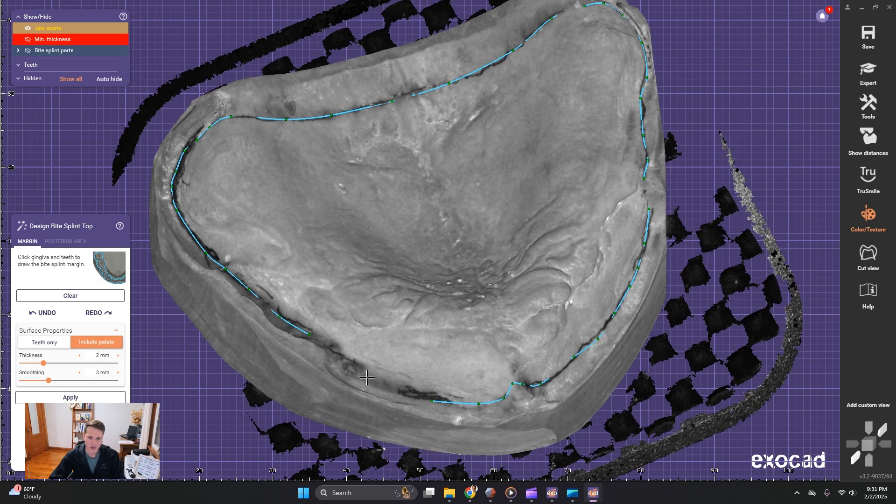
pyautogui.scroll(4, 432, 345)
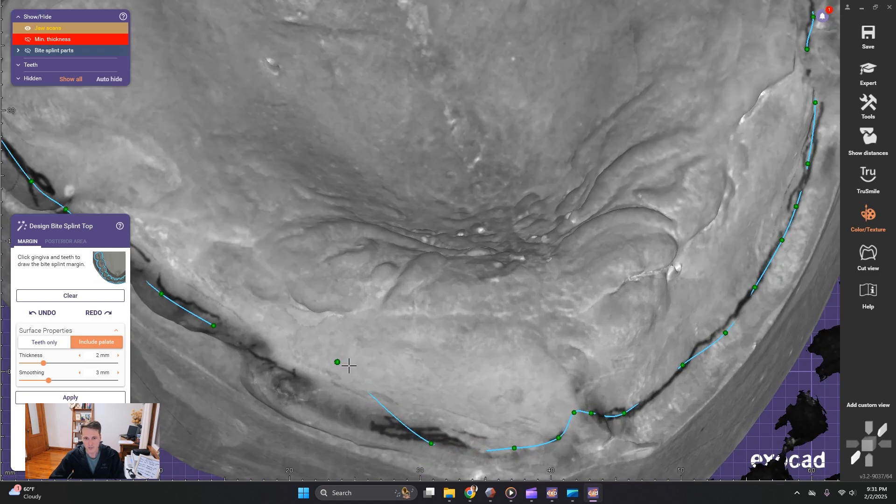
pyautogui.moveTo(336, 362); pyautogui.dragTo(324, 409)
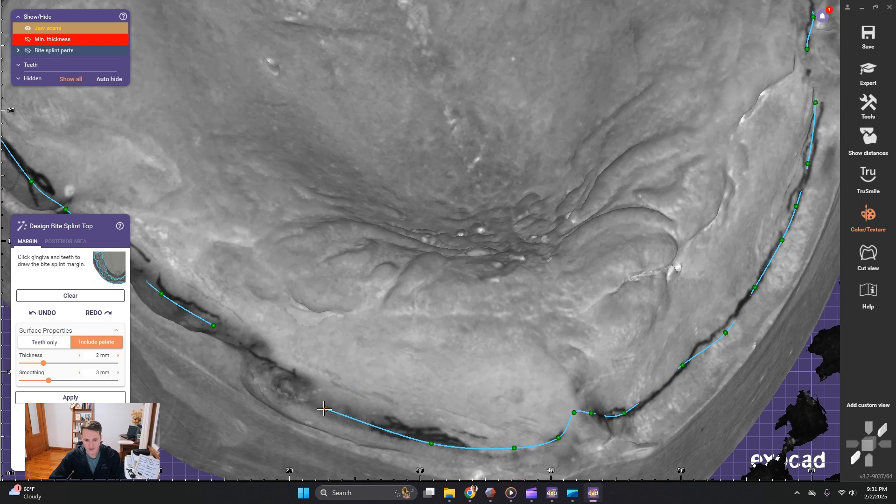
pyautogui.click(278, 379)
pyautogui.click(255, 344)
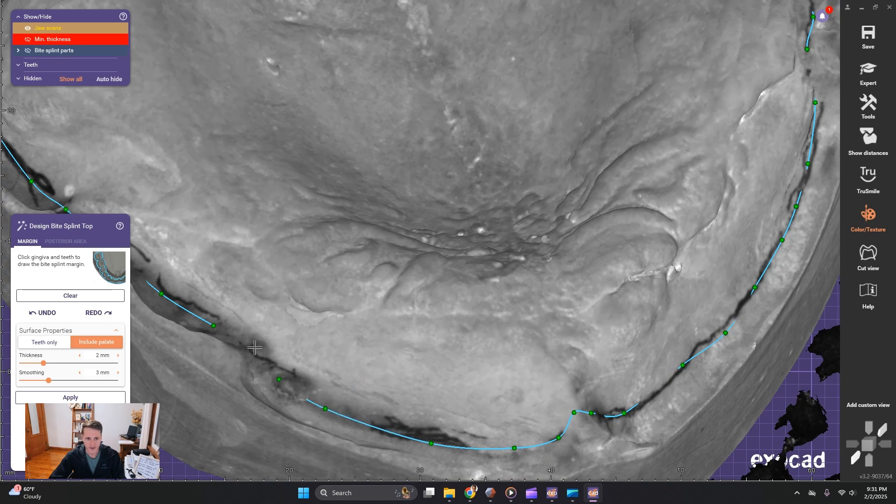
pyautogui.click(214, 325)
pyautogui.scroll(-5, 334, 306)
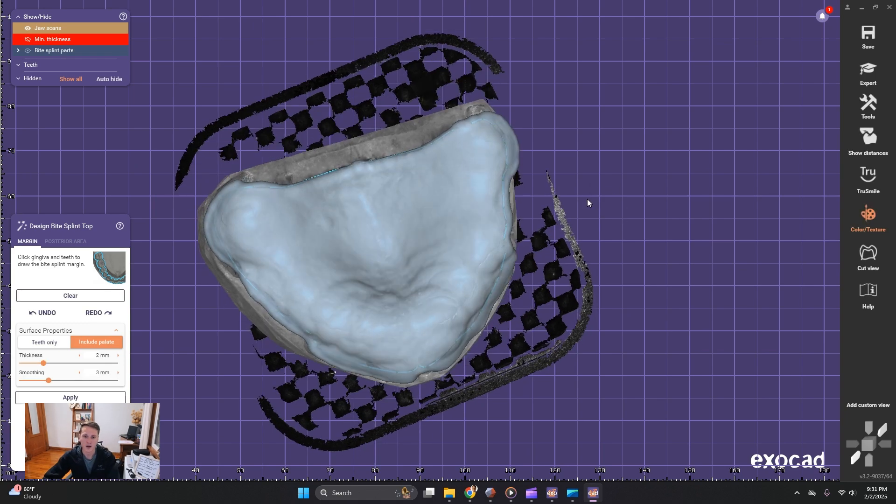
# Inspect the generated tray surface and its margin over the posterior palate, tuberosities and anterior ridge.
pyautogui.scroll(6, 481, 190)
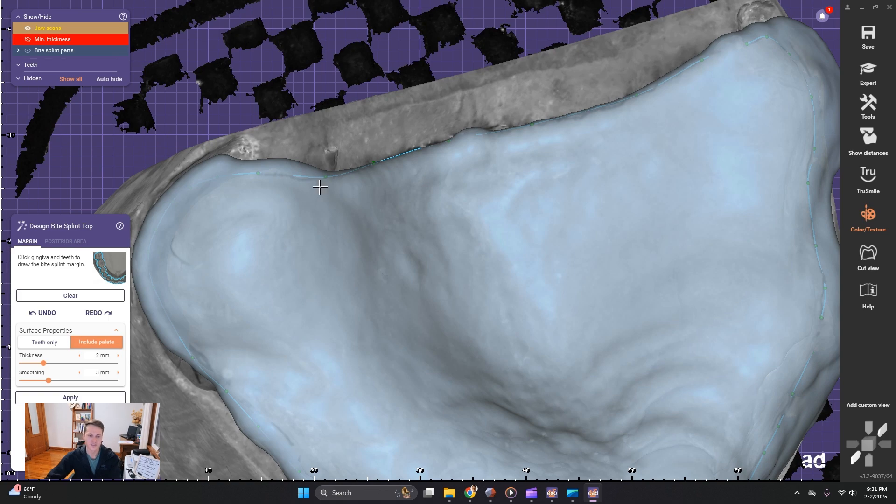
pyautogui.scroll(-5, 320, 187)
pyautogui.moveTo(522, 200); pyautogui.dragTo(508, 208, button='right')
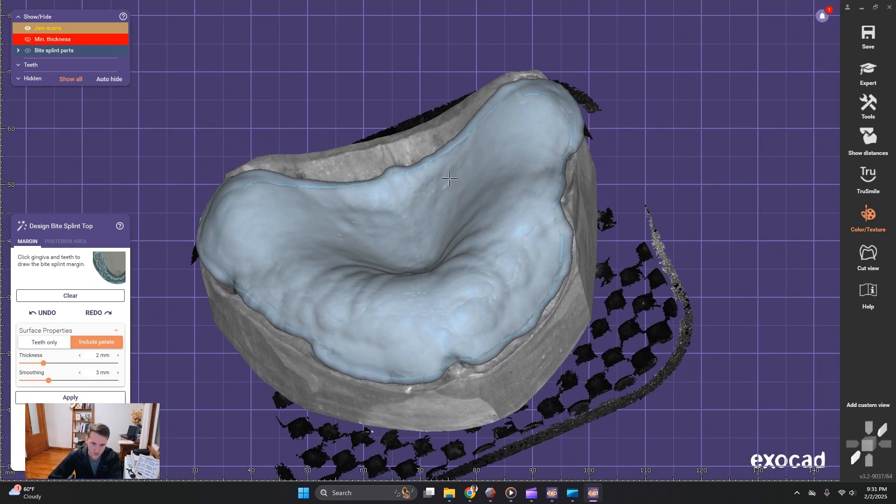
pyautogui.moveTo(450, 178); pyautogui.dragTo(454, 181, button='right')
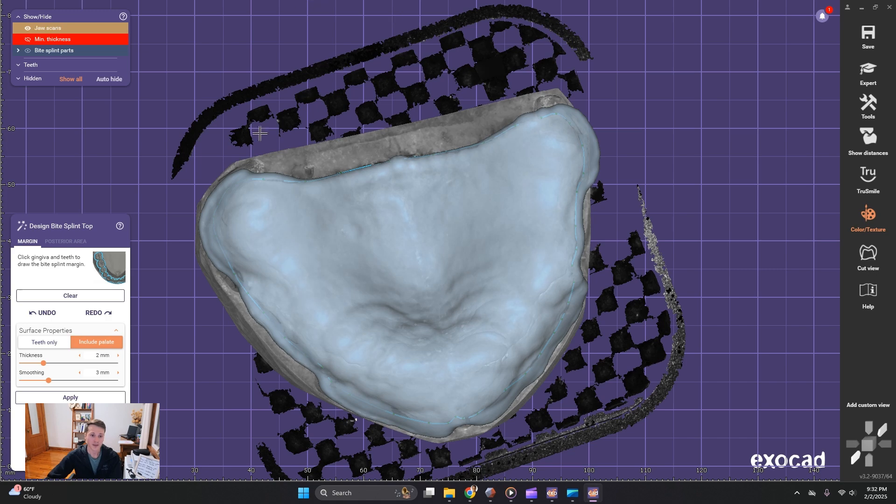
pyautogui.moveTo(257, 310); pyautogui.dragTo(336, 314, button='right')
pyautogui.scroll(4, 336, 314)
pyautogui.scroll(-8, 298, 298)
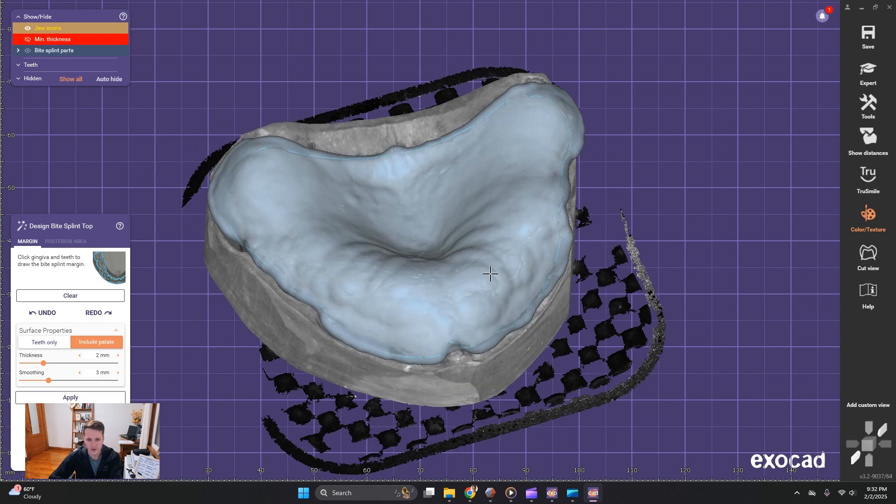
# Set the opacity of the bite splint parts to 38% so the margin and scan show through.
pyautogui.moveTo(490, 274); pyautogui.dragTo(455, 280, button='right')
pyautogui.scroll(6, 502, 314)
pyautogui.click(65, 49)
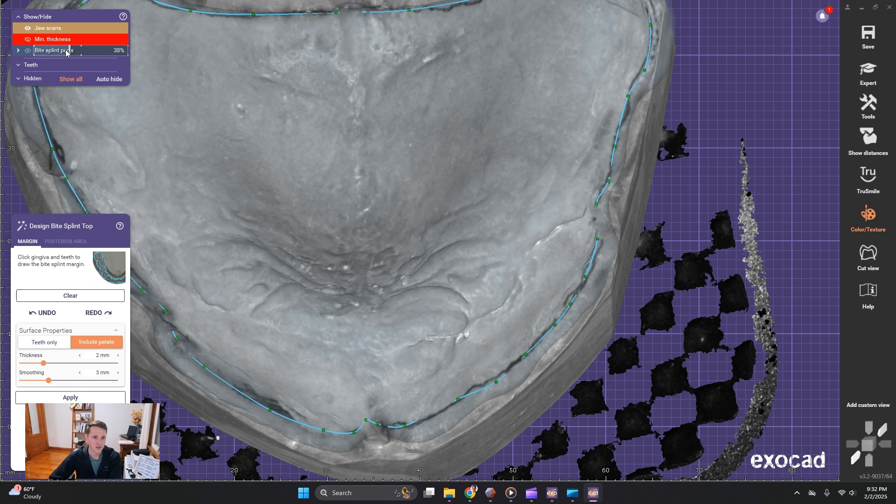
# Move the margin points behind the tuberosity slightly outward at the posterior end of the ridge.
pyautogui.moveTo(236, 124); pyautogui.dragTo(396, 289, button='right')
pyautogui.scroll(1, 229, 176)
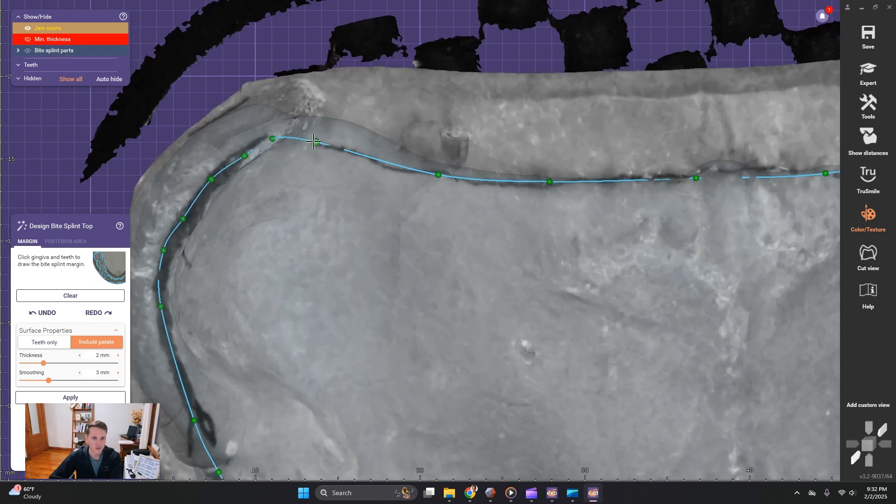
pyautogui.moveTo(313, 141); pyautogui.dragTo(317, 136)
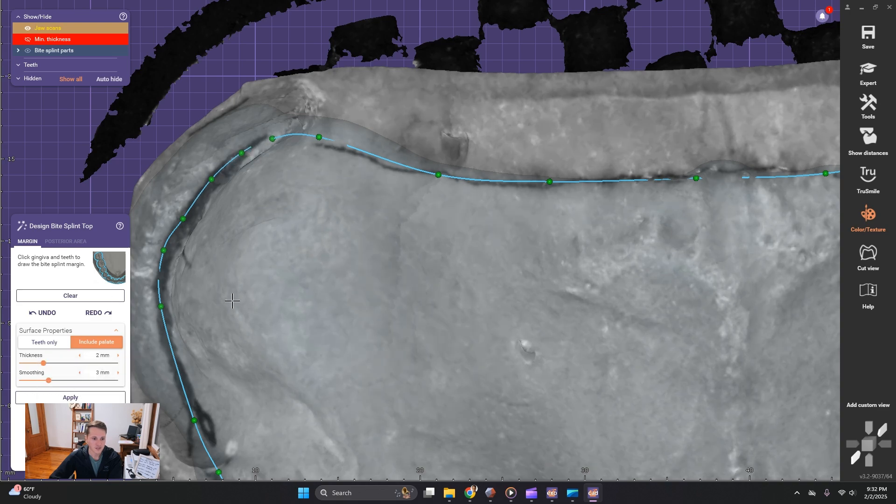
pyautogui.scroll(-3, 309, 228)
pyautogui.moveTo(325, 196); pyautogui.dragTo(327, 186, button='right')
pyautogui.scroll(1, 280, 181)
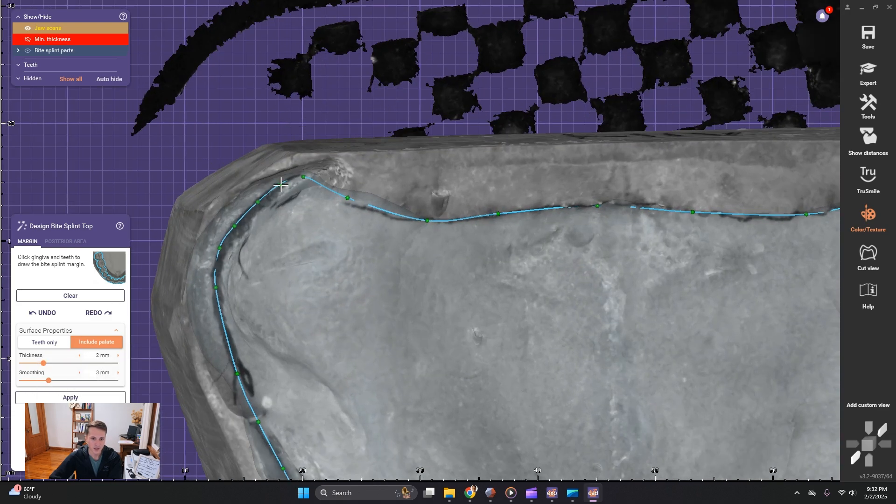
pyautogui.scroll(1, 279, 180)
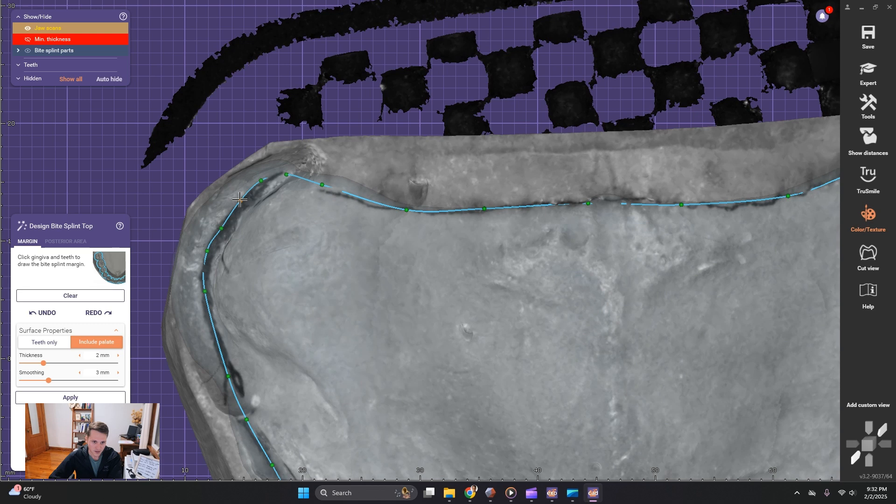
# Move the margin points on the buccal side of the tuberosity outward beyond the marked line and reapply the margin.
pyautogui.click(213, 223)
pyautogui.moveTo(208, 250); pyautogui.dragTo(195, 246)
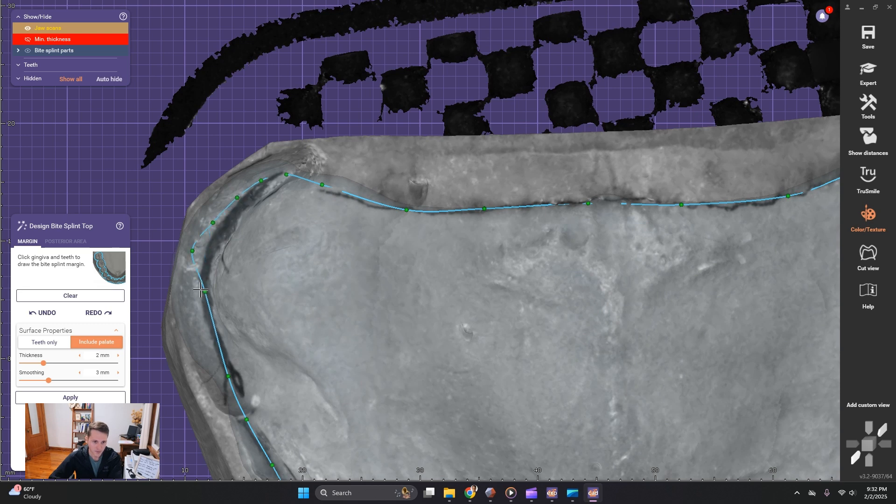
pyautogui.moveTo(201, 290); pyautogui.dragTo(187, 291)
pyautogui.moveTo(221, 380); pyautogui.dragTo(216, 381)
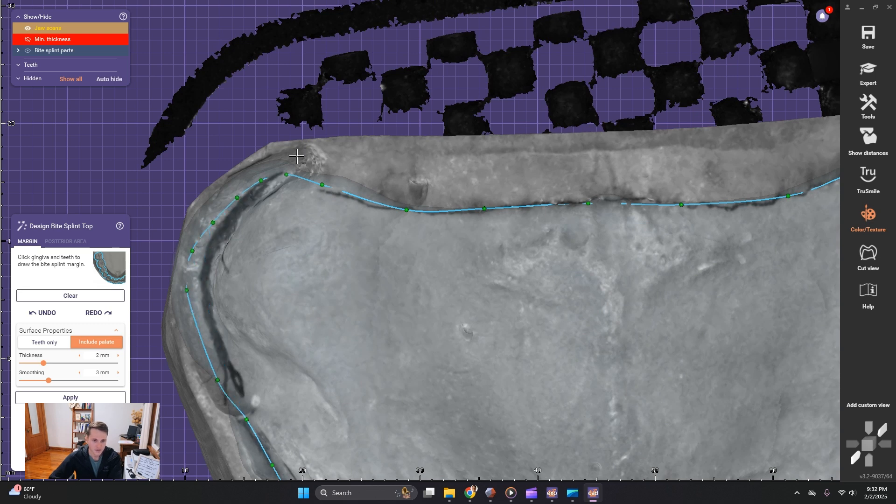
pyautogui.click(287, 172)
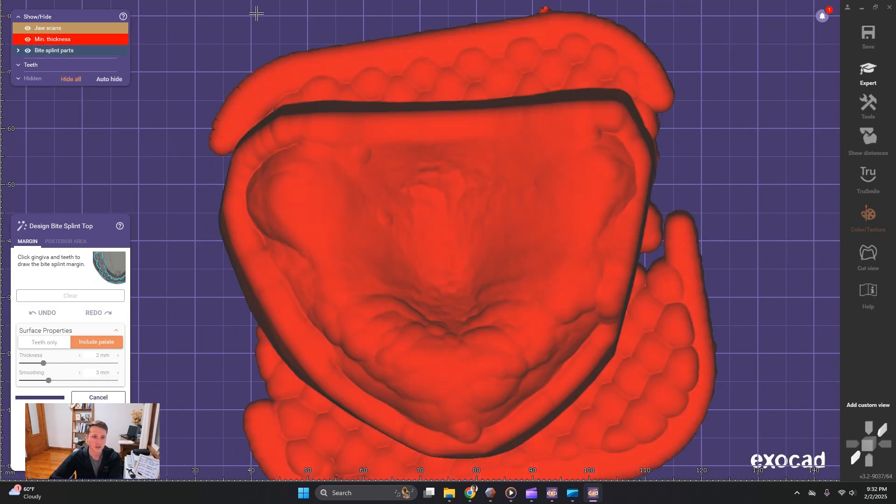
# Hide the minimum thickness, splint bottom, bottom undercut and minimum thickness marking layers, keeping the jaw scans and splint top displayed.
pyautogui.click(27, 40)
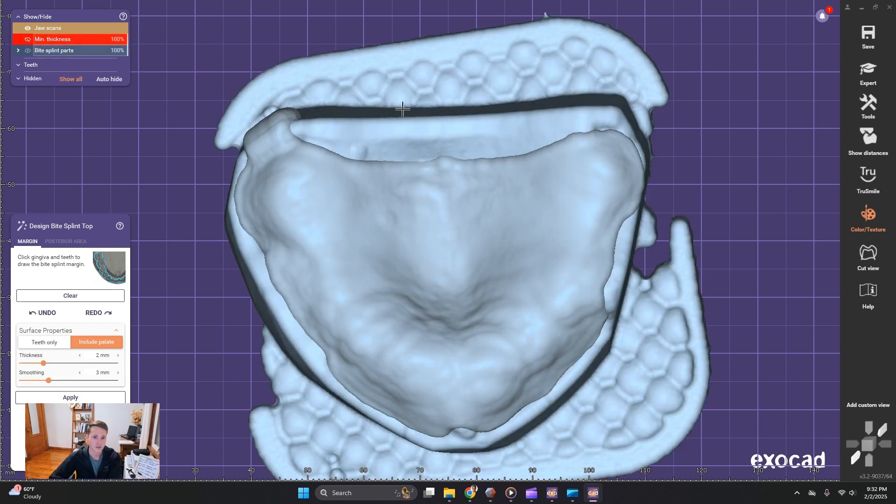
pyautogui.moveTo(385, 62); pyautogui.dragTo(387, 72, button='right')
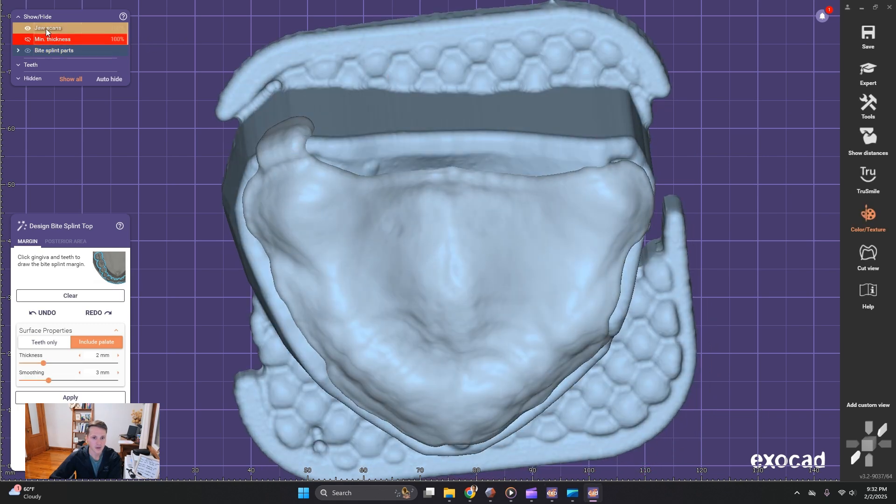
pyautogui.click(28, 50)
pyautogui.click(26, 51)
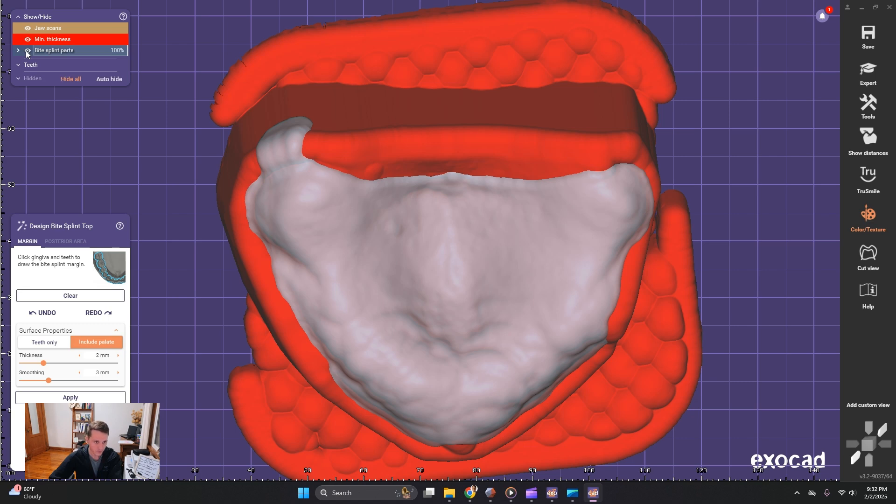
pyautogui.click(18, 50)
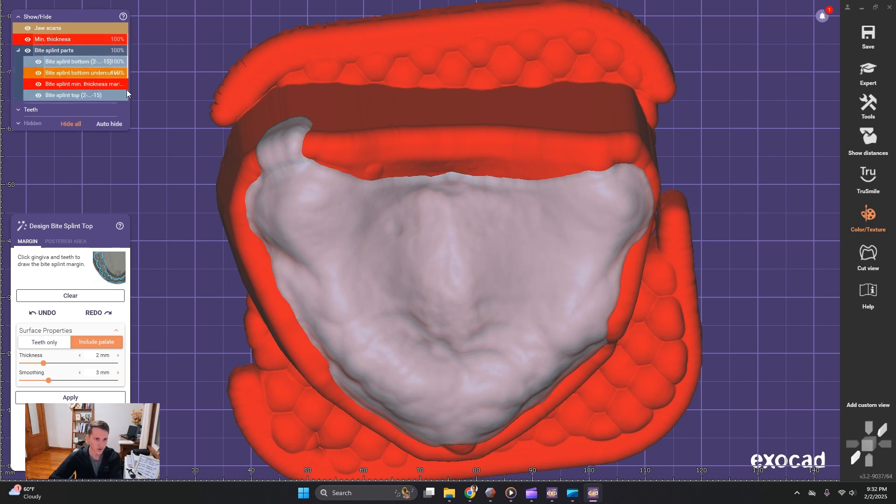
pyautogui.click(38, 84)
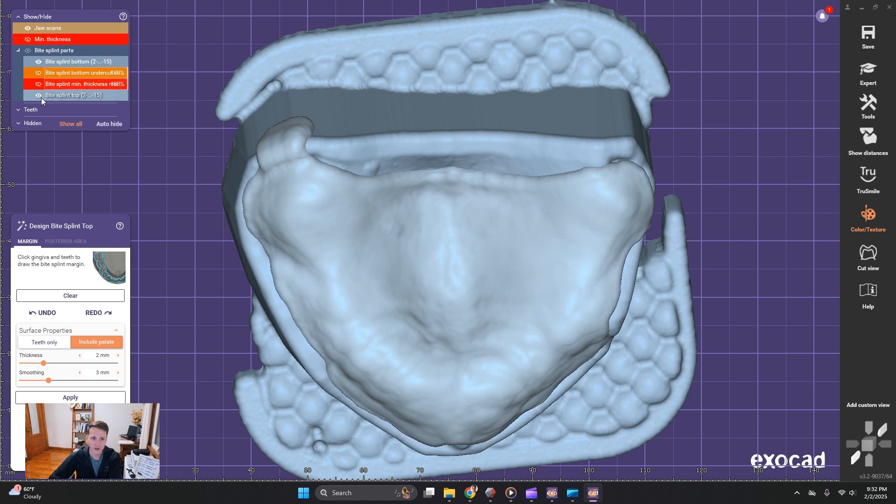
pyautogui.click(39, 62)
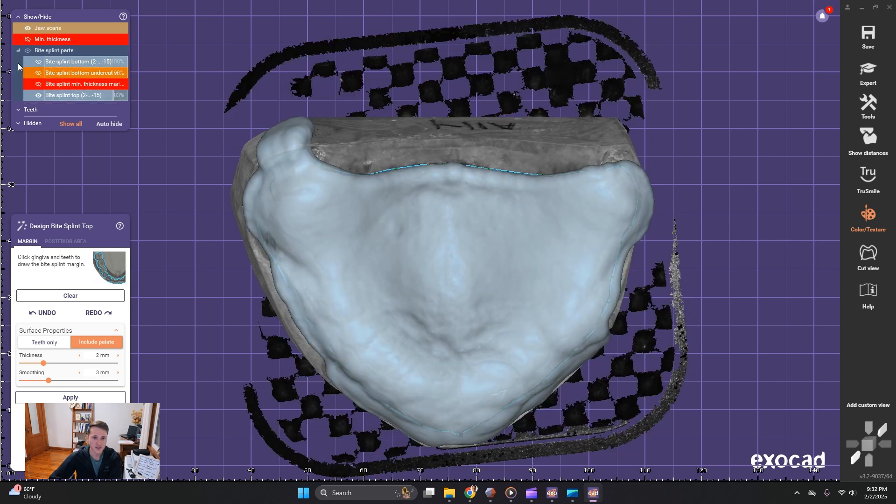
pyautogui.click(18, 51)
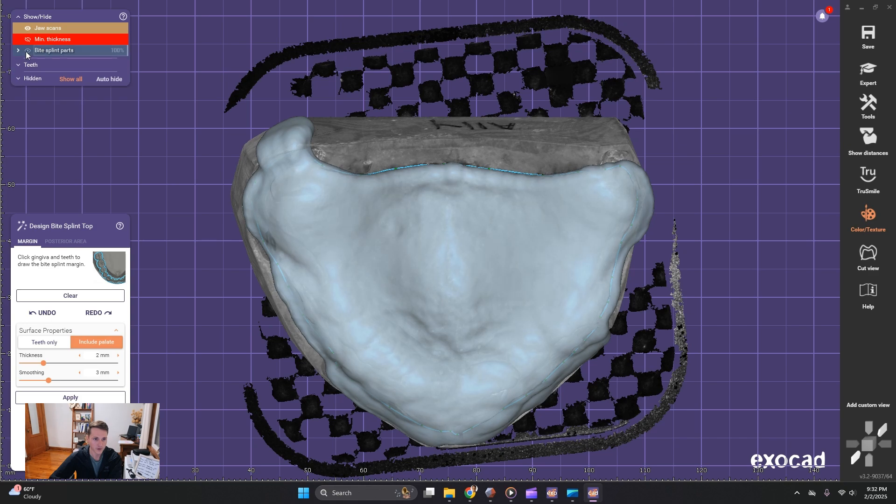
# Check the regenerated tray surface, pass through free-forming without edits, and merge and save the restoration.
pyautogui.moveTo(731, 196); pyautogui.dragTo(727, 191, button='right')
pyautogui.moveTo(328, 127); pyautogui.dragTo(334, 125, button='right')
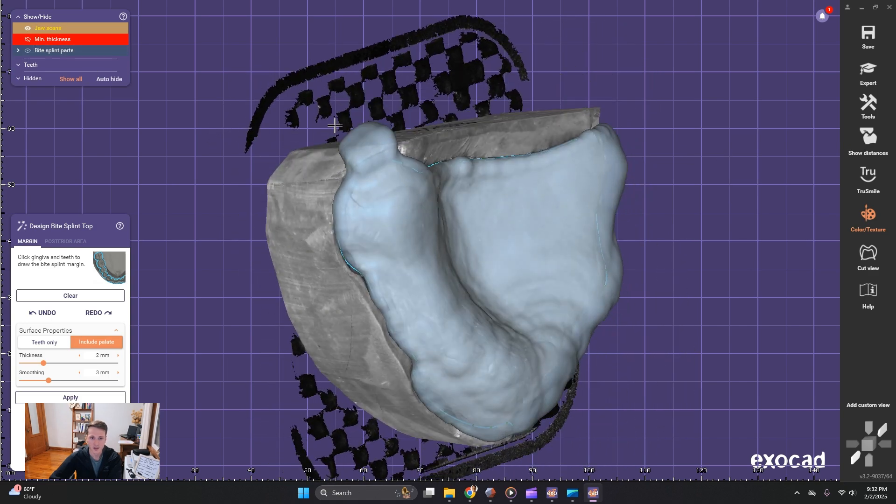
pyautogui.moveTo(403, 160); pyautogui.dragTo(402, 109, button='right')
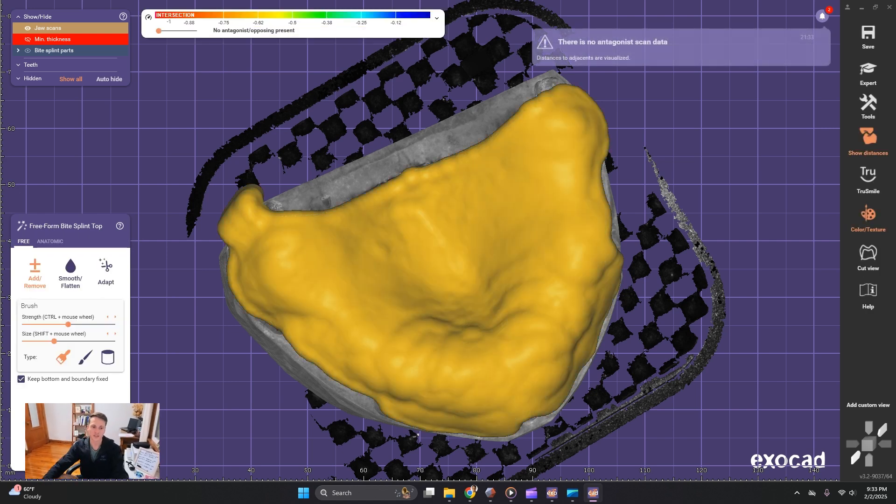
pyautogui.moveTo(224, 287)
pyautogui.mouseDown(button='right')
pyautogui.moveTo(236, 257)
pyautogui.moveTo(266, 254)
pyautogui.mouseUp(button='right')
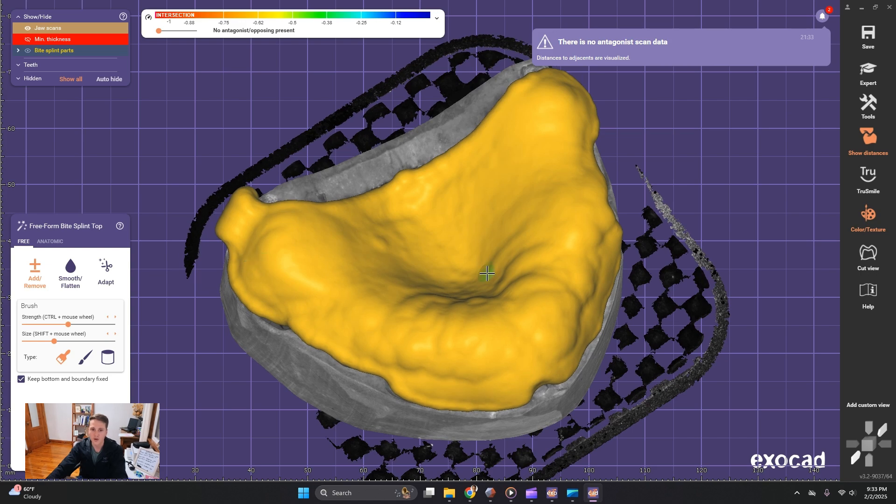
pyautogui.moveTo(784, 156); pyautogui.dragTo(142, 201, button='right')
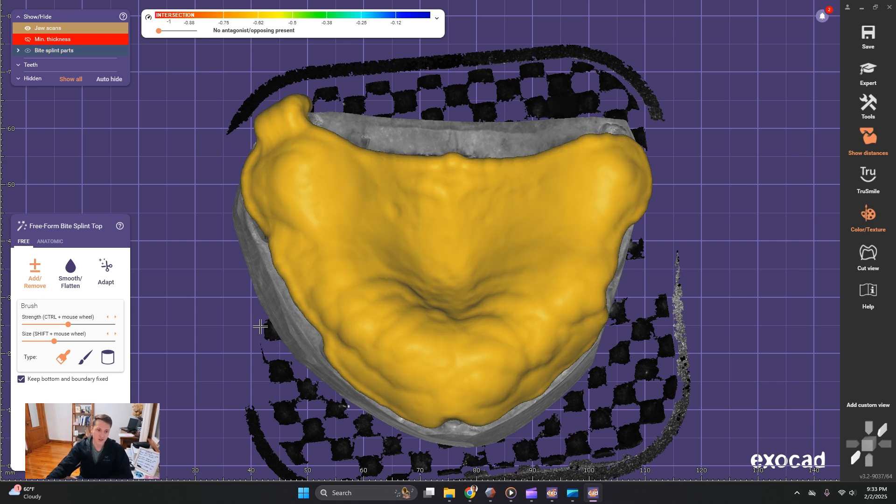
pyautogui.click(108, 458)
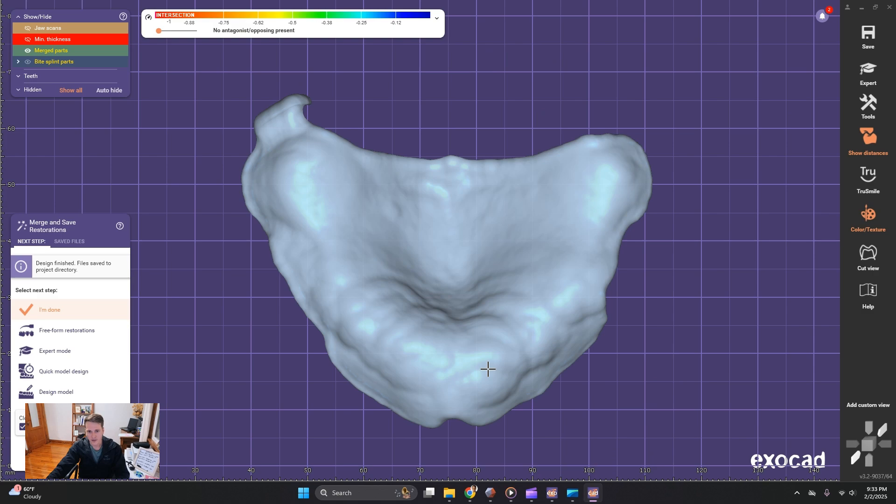
# Show the jaw scans and inspect the merged tray's border at the frenum notch, along the vestibule and over the posterior palate.
pyautogui.click(28, 28)
pyautogui.moveTo(466, 324); pyautogui.dragTo(468, 313, button='right')
pyautogui.scroll(4, 471, 222)
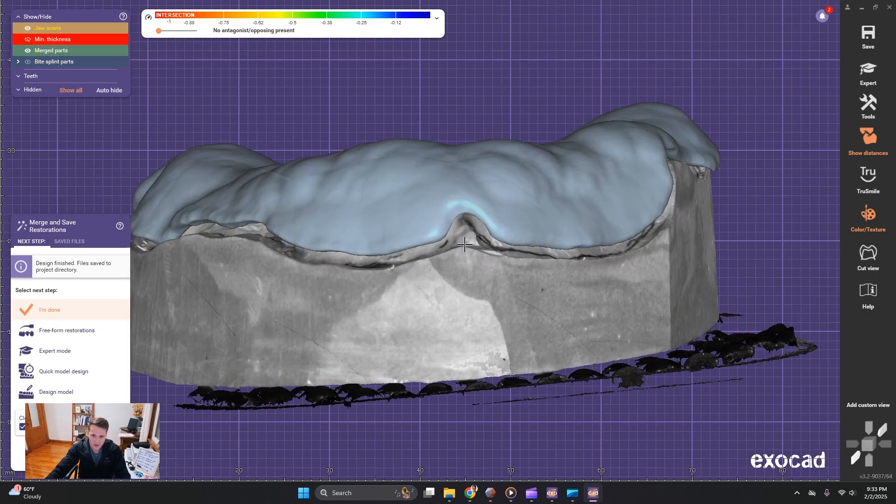
pyautogui.scroll(2, 472, 208)
pyautogui.moveTo(472, 240); pyautogui.dragTo(469, 227, button='right')
pyautogui.moveTo(420, 112); pyautogui.dragTo(344, 148, button='right')
pyautogui.scroll(-5, 395, 174)
pyautogui.scroll(3, 314, 120)
pyautogui.scroll(-6, 306, 151)
pyautogui.moveTo(344, 148); pyautogui.dragTo(346, 191, button='middle')
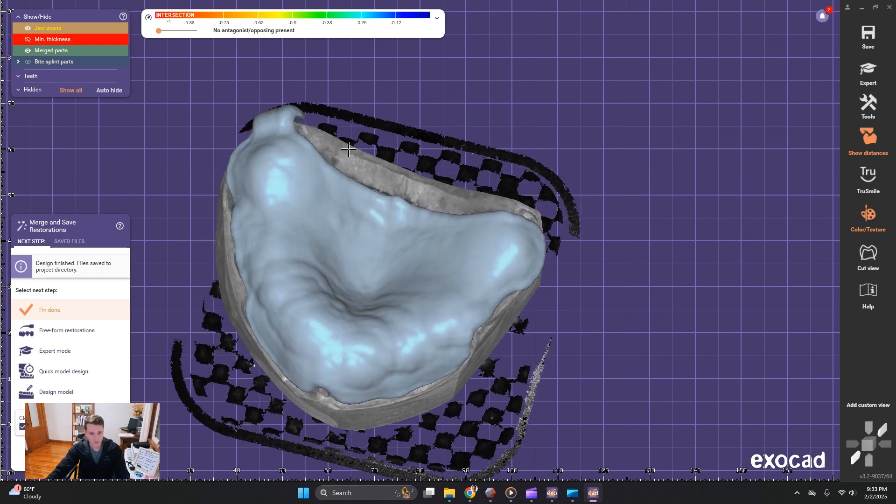
pyautogui.moveTo(758, 252); pyautogui.dragTo(835, 223, button='right')
pyautogui.moveTo(319, 177); pyautogui.dragTo(378, 167, button='middle')
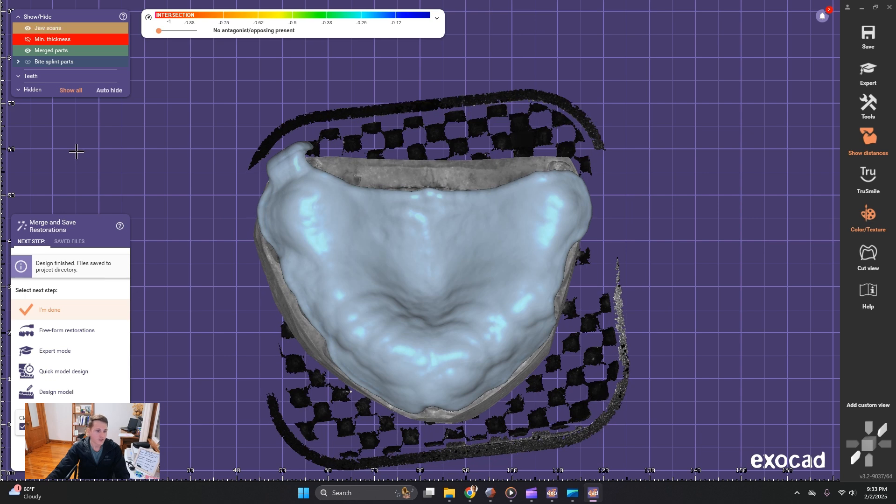
# Open free-forming for the merged tray, hide the minimum thickness layer and examine the overextended flap behind the tuberosity.
pyautogui.click(66, 332)
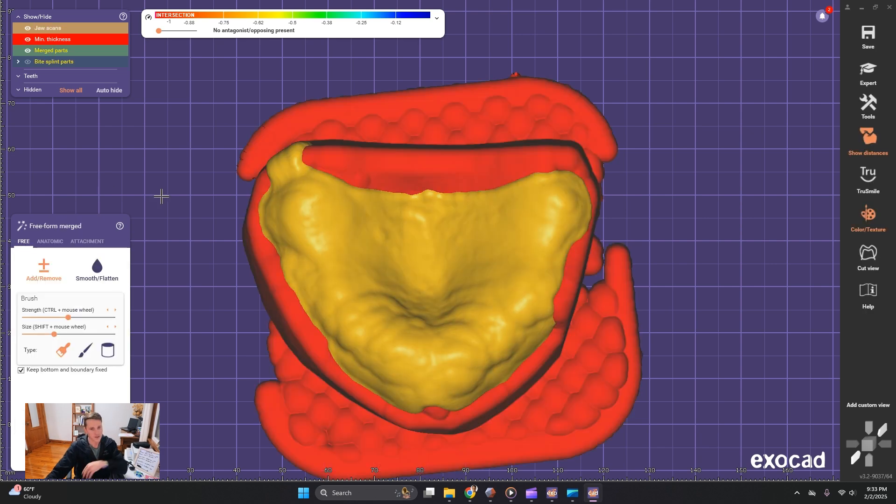
pyautogui.click(27, 39)
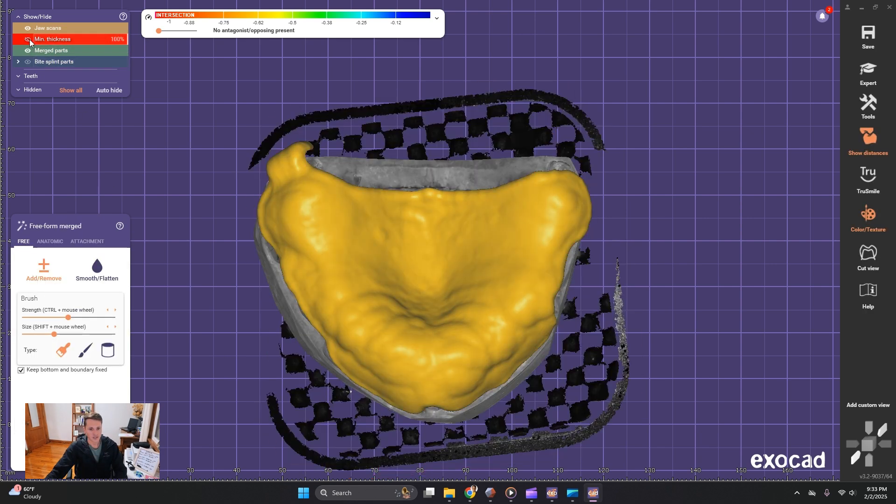
pyautogui.moveTo(322, 180)
pyautogui.mouseDown(button='right')
pyautogui.moveTo(402, 160)
pyautogui.moveTo(379, 134)
pyautogui.mouseUp(button='right')
pyautogui.scroll(3, 353, 178)
pyautogui.moveTo(212, 133)
pyautogui.mouseDown(button='right')
pyautogui.moveTo(190, 144)
pyautogui.moveTo(210, 114)
pyautogui.moveTo(347, 77)
pyautogui.moveTo(350, 173)
pyautogui.moveTo(328, 138)
pyautogui.mouseUp(button='right')
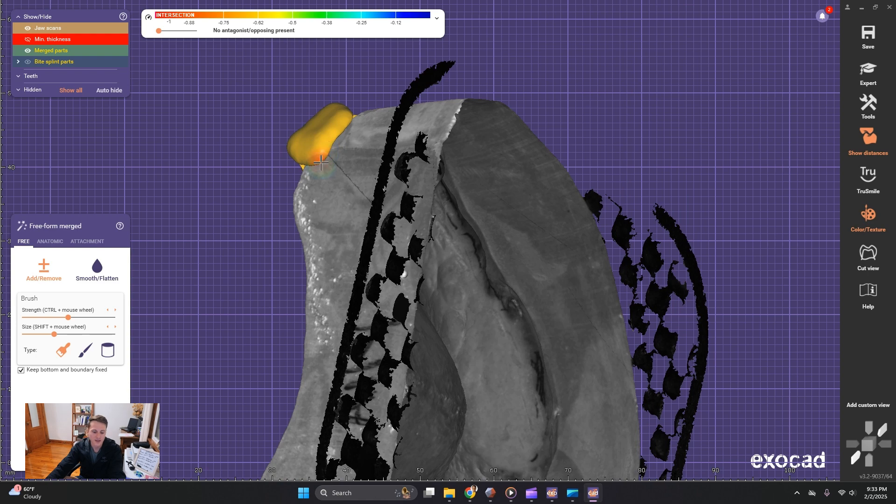
pyautogui.moveTo(322, 152); pyautogui.dragTo(343, 190, button='right')
pyautogui.moveTo(403, 94); pyautogui.dragTo(449, 111, button='right')
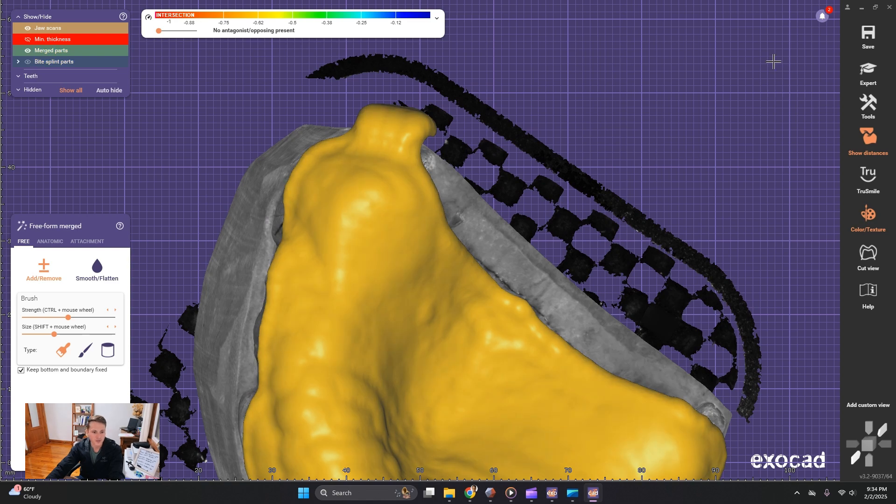
# Switch to Expert mode and save the modifications to the merged bite splint file.
pyautogui.click(869, 78)
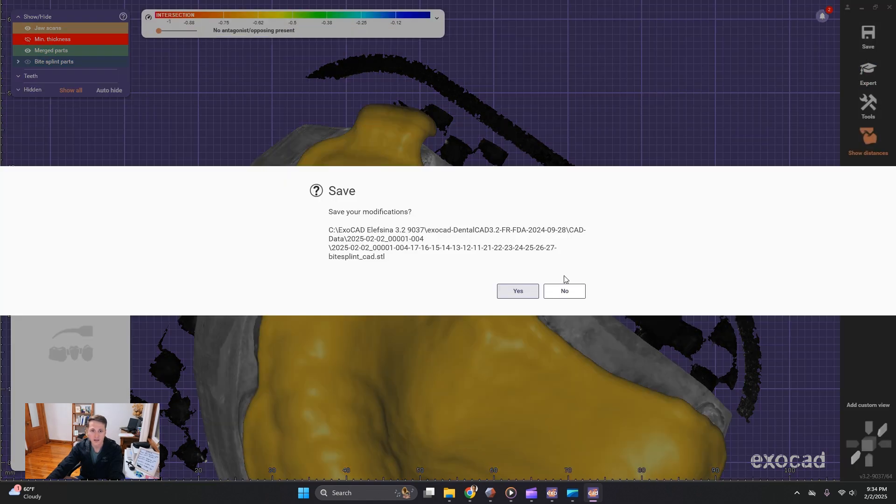
pyautogui.click(517, 291)
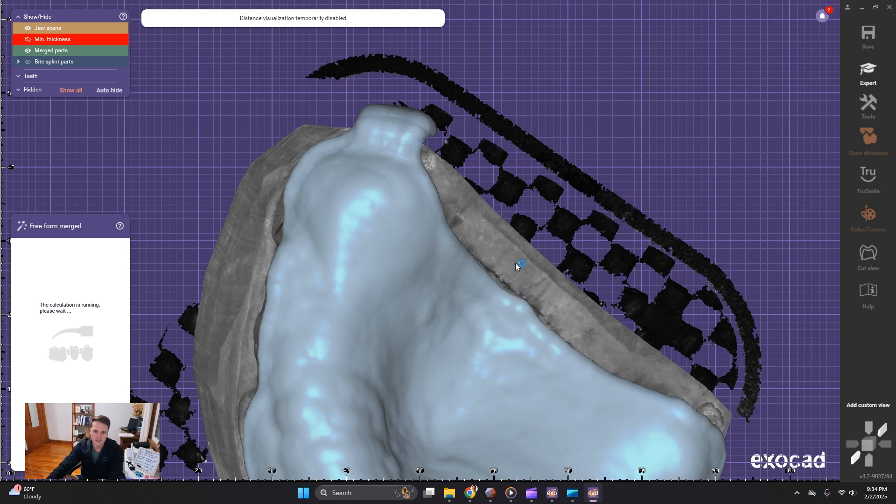
pyautogui.scroll(-2, 428, 111)
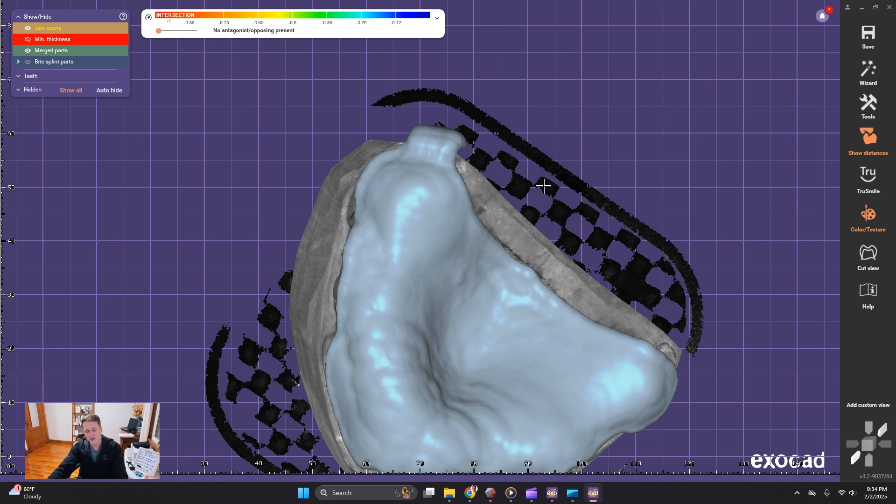
# Open the merged tray in the 3D Data Editor for mesh editing at the overextended posterior flap.
pyautogui.moveTo(461, 140); pyautogui.dragTo(510, 191, button='right')
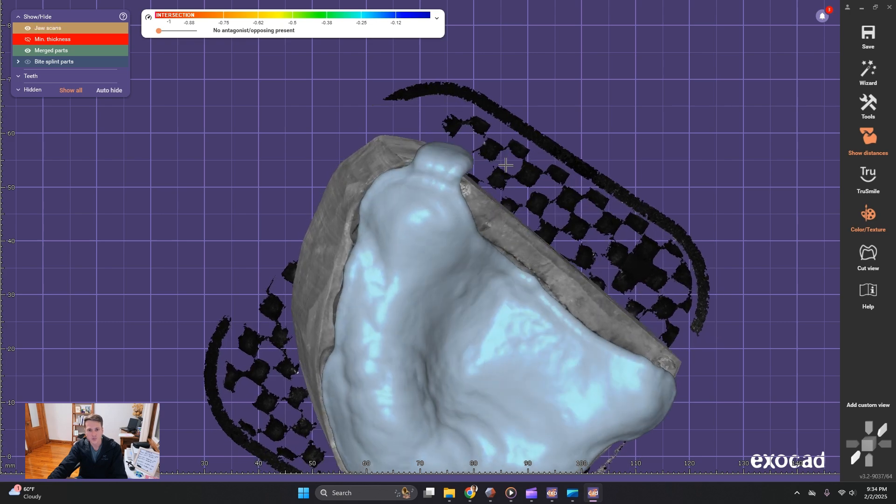
pyautogui.scroll(3, 510, 191)
pyautogui.scroll(1, 510, 190)
pyautogui.click(374, 236)
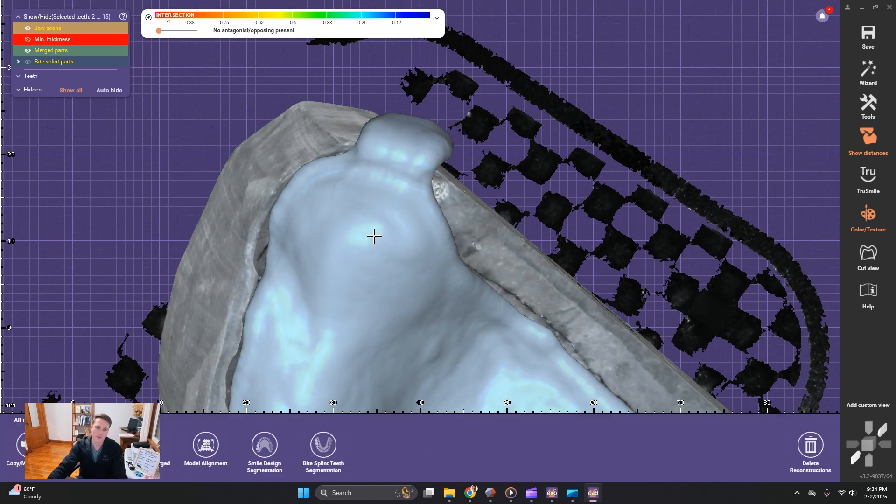
pyautogui.scroll(-7, 402, 320)
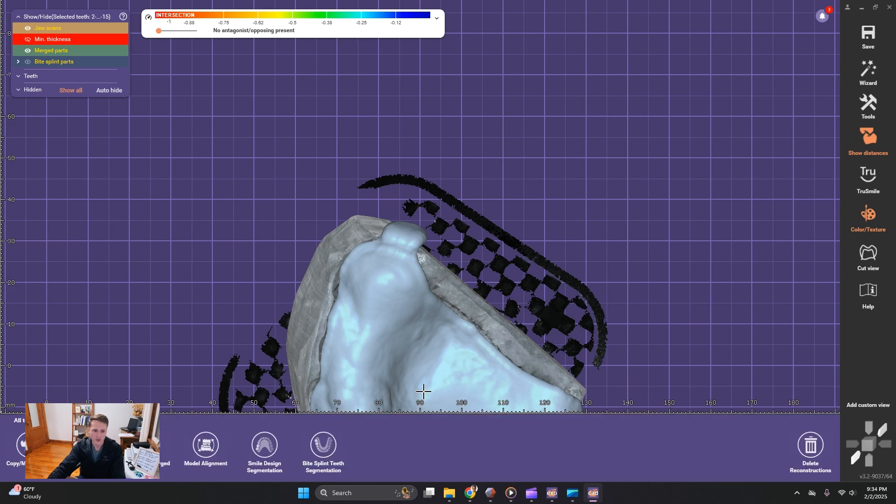
pyautogui.rightClick(423, 390)
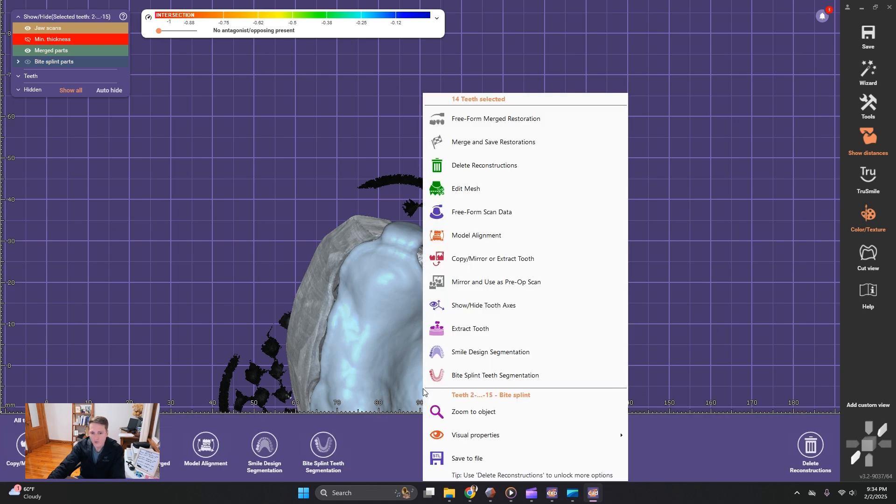
pyautogui.click(469, 211)
pyautogui.scroll(7, 434, 224)
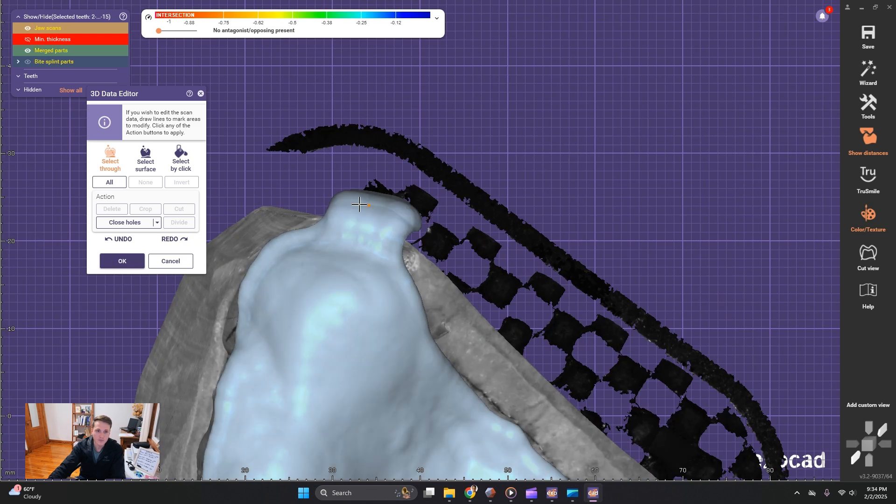
# Outline the overextended posterior flap behind the tuberosity with the select-through tool and delete it from the merged tray.
pyautogui.click(308, 221)
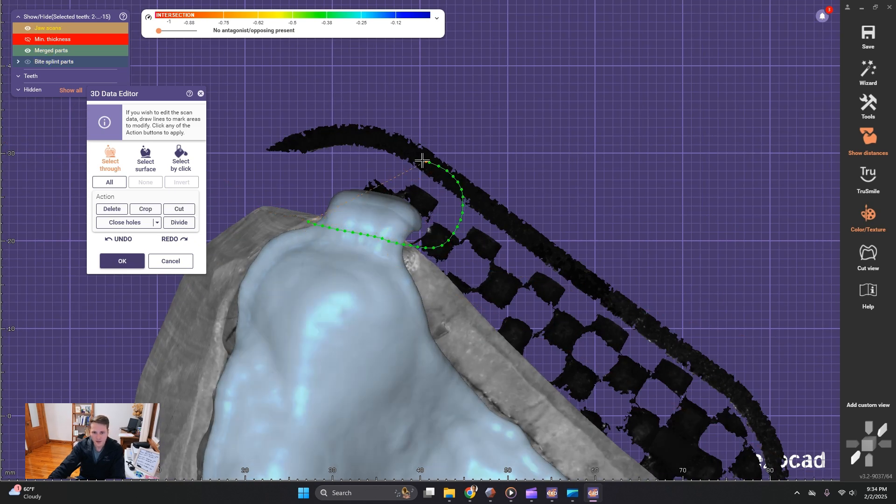
pyautogui.click(306, 222)
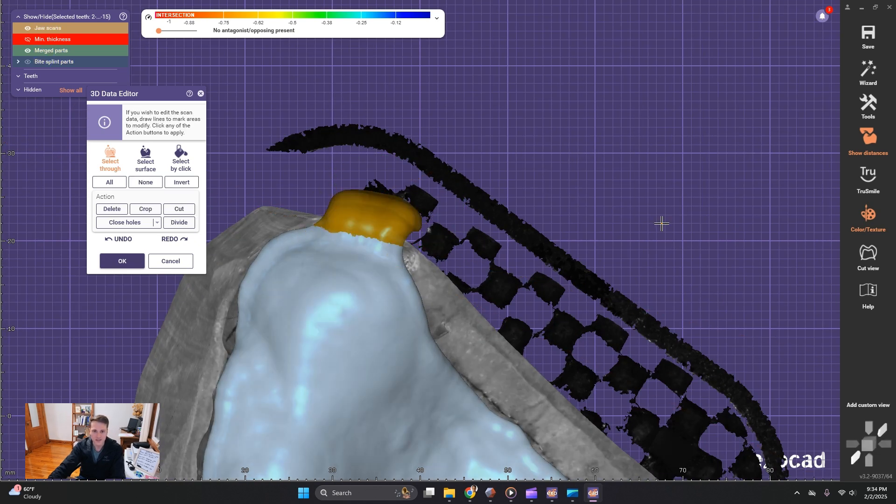
pyautogui.scroll(-5, 662, 224)
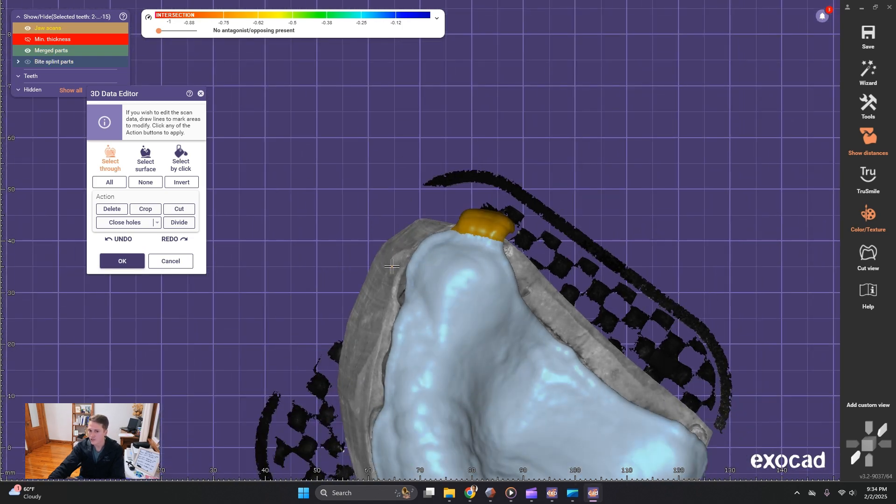
pyautogui.moveTo(630, 240); pyautogui.dragTo(627, 234, button='right')
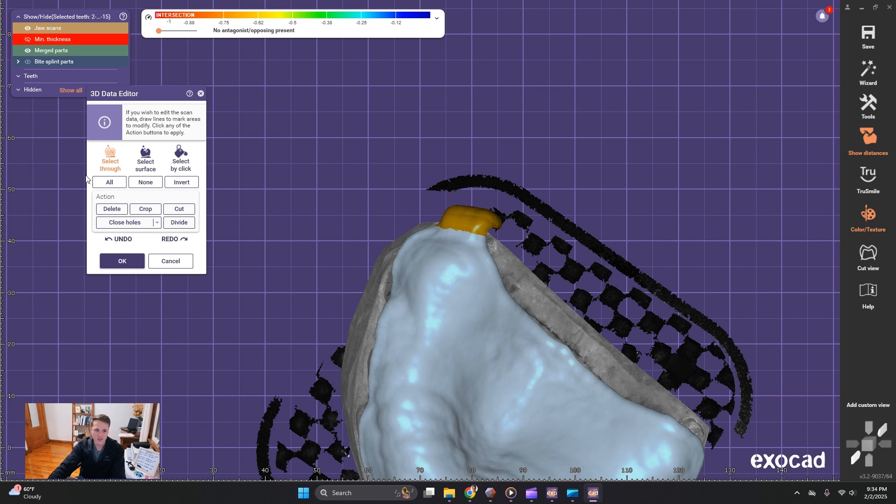
pyautogui.click(112, 208)
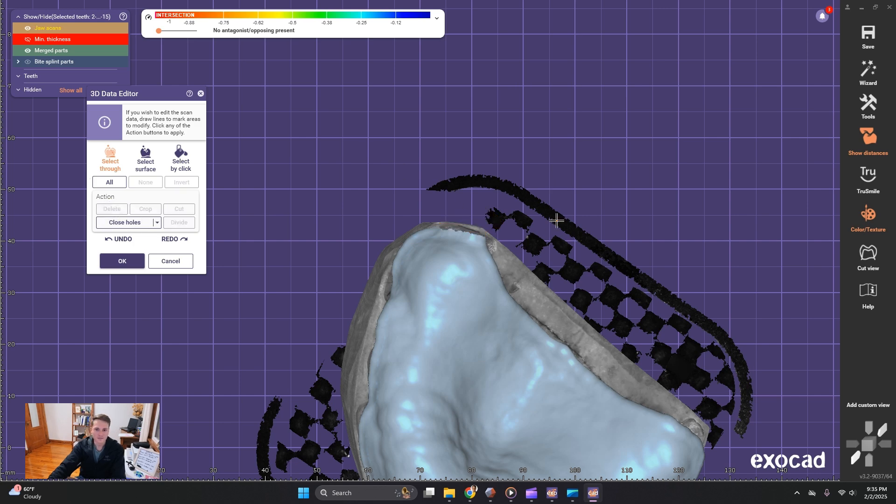
# Select the mesh along the open cut edge behind the tuberosity and close the hole left by the removed flap.
pyautogui.moveTo(556, 220); pyautogui.dragTo(576, 177, button='right')
pyautogui.scroll(5, 449, 242)
pyautogui.scroll(-5, 482, 209)
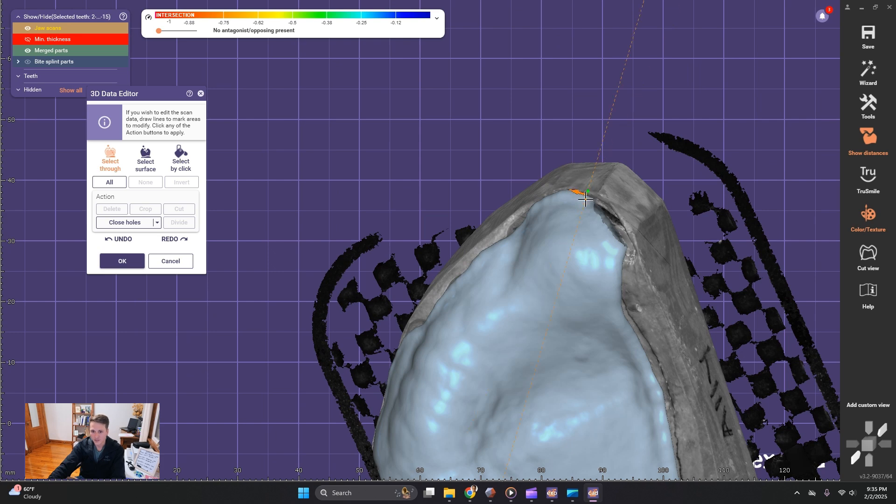
pyautogui.moveTo(585, 199); pyautogui.dragTo(603, 238)
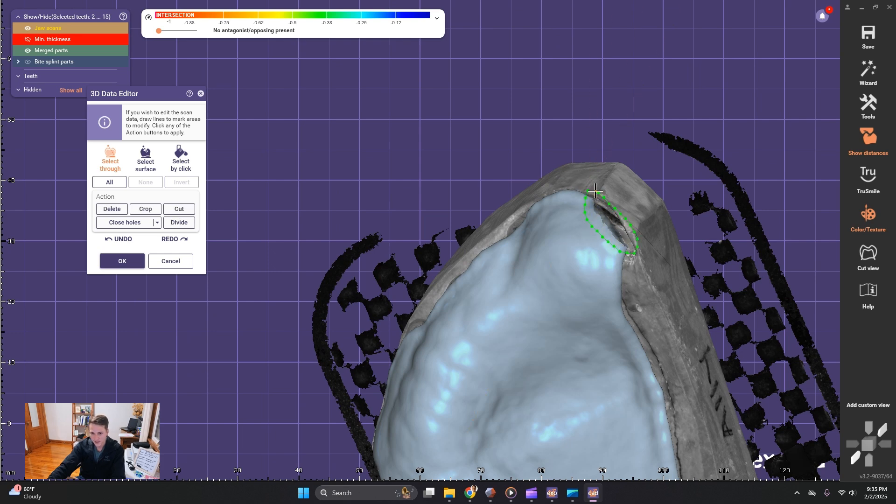
pyautogui.moveTo(595, 191); pyautogui.dragTo(596, 192)
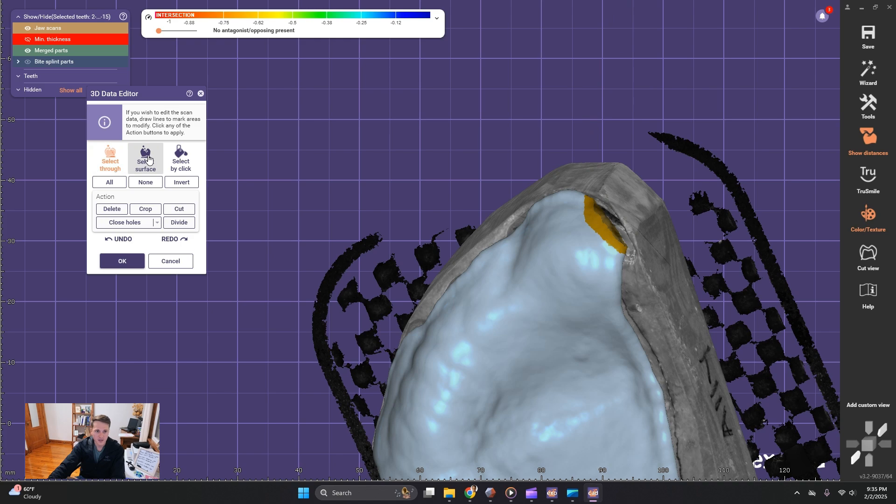
pyautogui.moveTo(609, 210)
pyautogui.mouseDown(button='right')
pyautogui.moveTo(583, 210)
pyautogui.moveTo(608, 206)
pyautogui.mouseUp(button='right')
pyautogui.scroll(6, 453, 222)
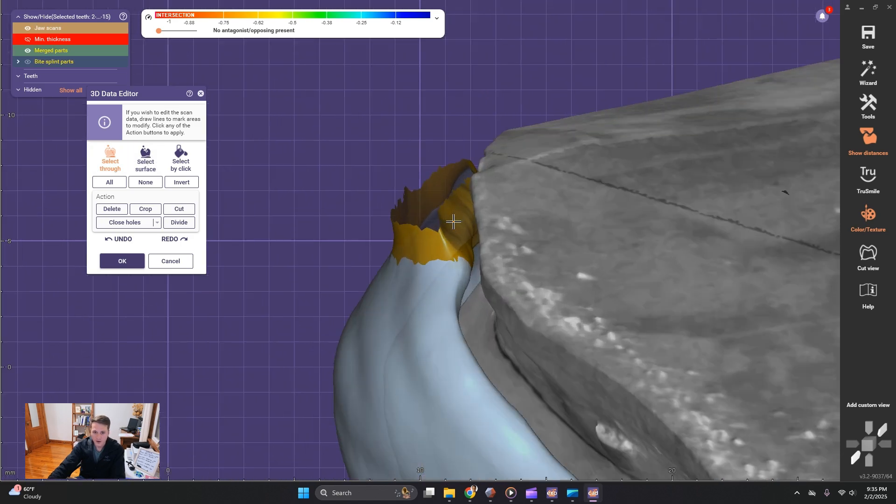
pyautogui.moveTo(390, 230); pyautogui.dragTo(508, 243, button='right')
pyautogui.scroll(-2, 520, 213)
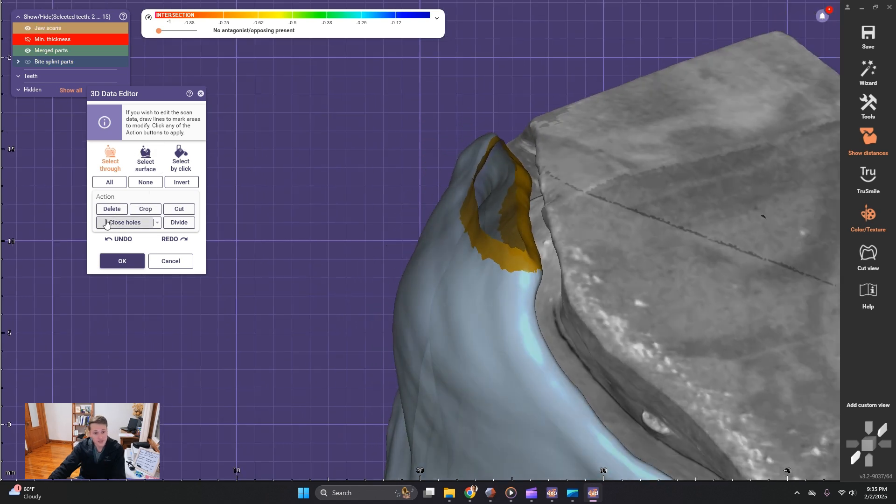
pyautogui.click(107, 224)
pyautogui.scroll(-2, 621, 213)
pyautogui.moveTo(472, 210); pyautogui.dragTo(565, 223, button='right')
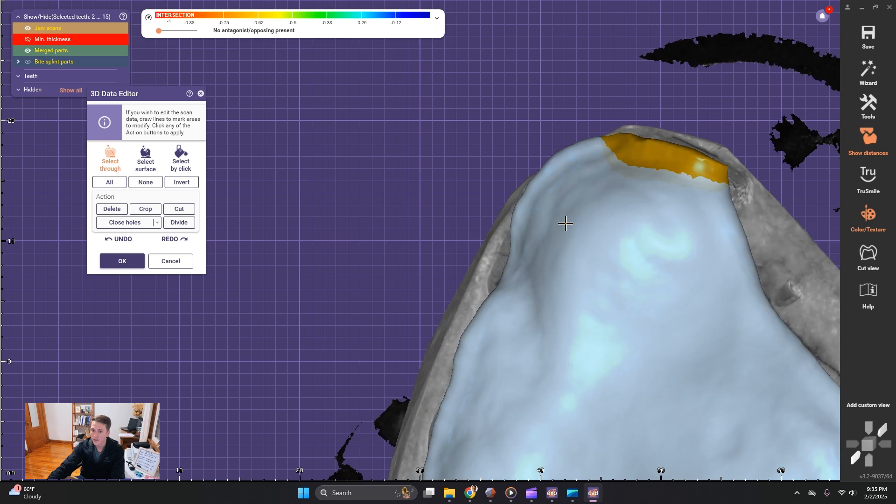
# Accept the mesh edits, save them to the bite splint STL file, and return to wizard free-forming with minimum thickness hidden.
pyautogui.click(122, 261)
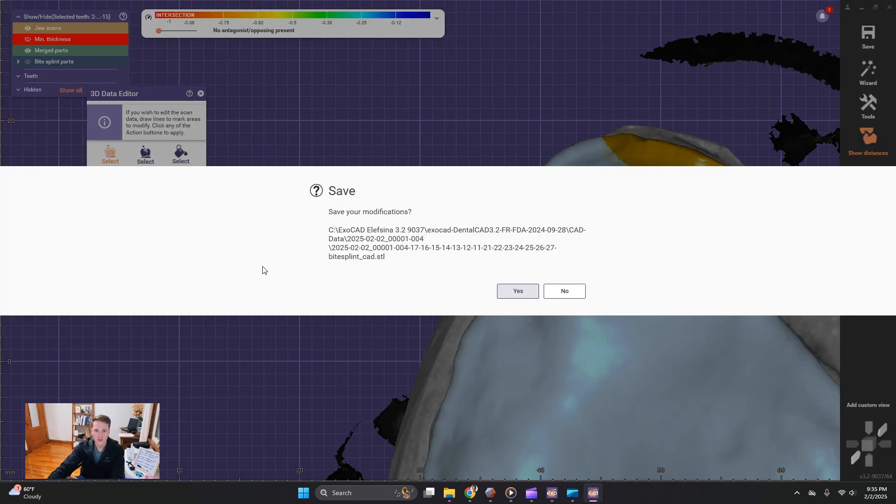
pyautogui.click(519, 292)
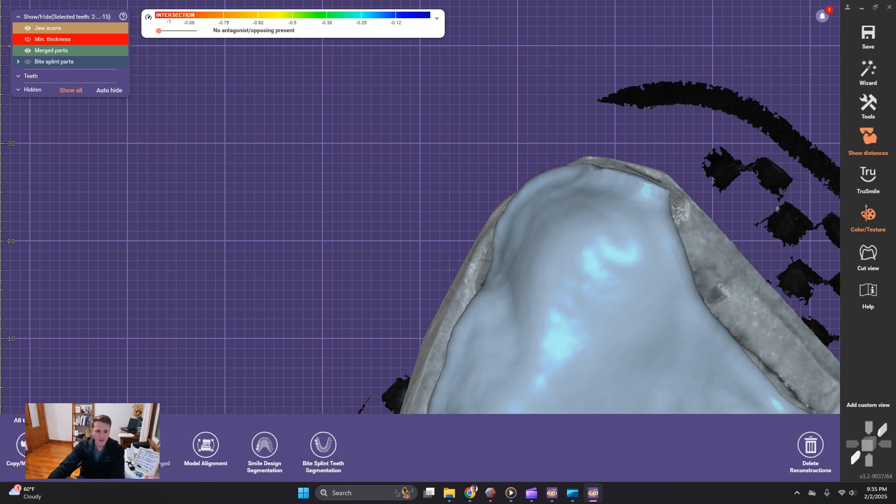
pyautogui.click(868, 73)
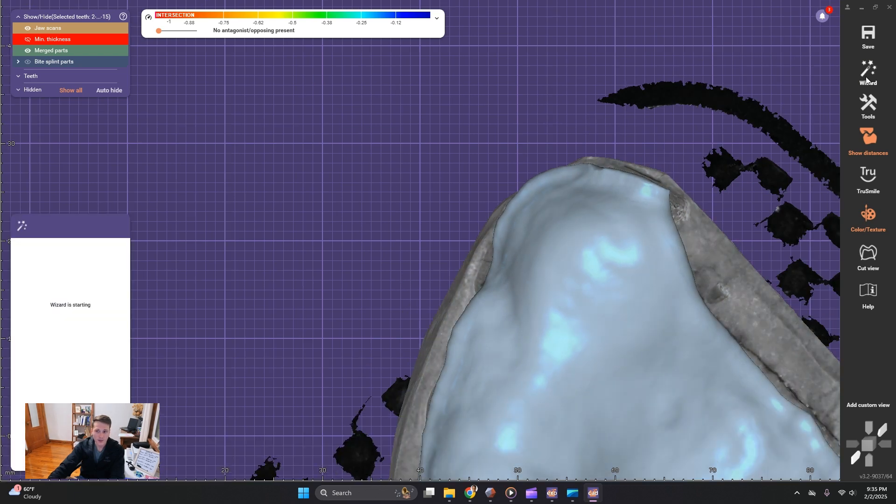
pyautogui.click(28, 39)
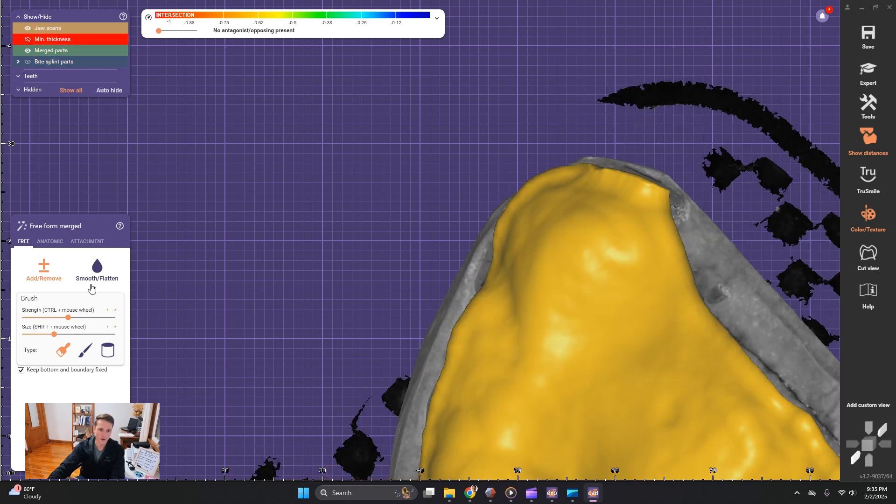
# Smooth the sharp cut edge behind the tuberosity with the Smooth/Flatten brush.
pyautogui.click(96, 270)
pyautogui.moveTo(666, 260); pyautogui.dragTo(737, 246, button='right')
pyautogui.scroll(2, 521, 221)
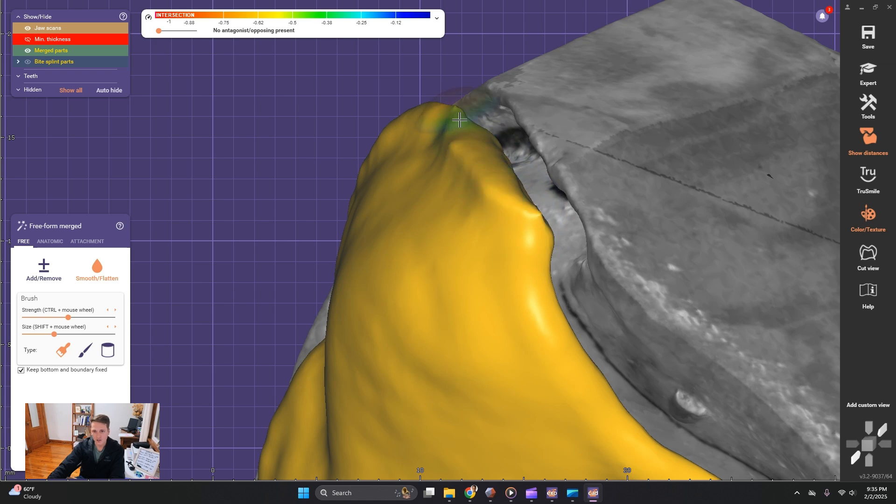
pyautogui.moveTo(534, 236); pyautogui.dragTo(546, 210)
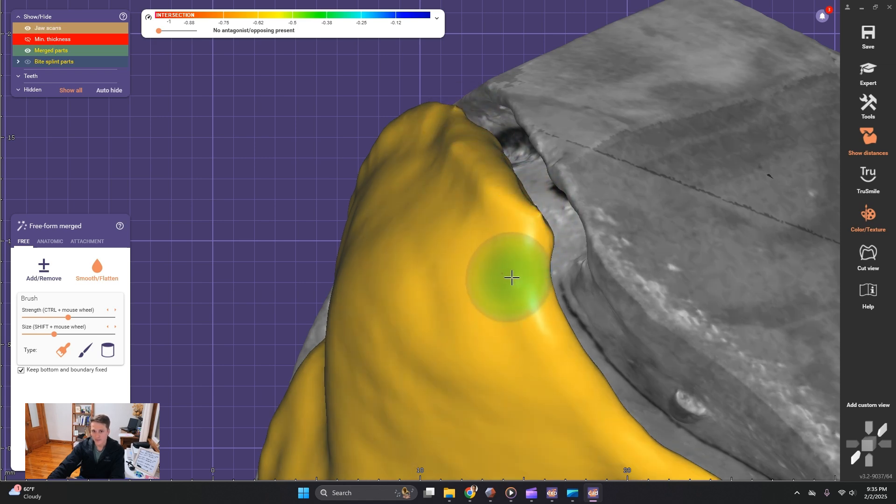
# Inspect the tray's posterior palatal border against the jaw scan from several angles, then examine the posterior tray as a whole.
pyautogui.scroll(-5, 511, 278)
pyautogui.moveTo(518, 276); pyautogui.dragTo(650, 345, button='right')
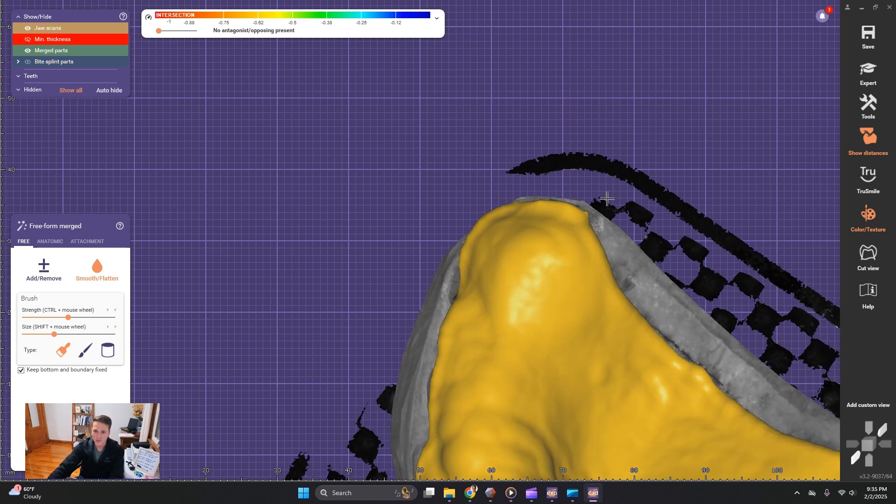
pyautogui.moveTo(720, 344); pyautogui.dragTo(718, 394, button='right')
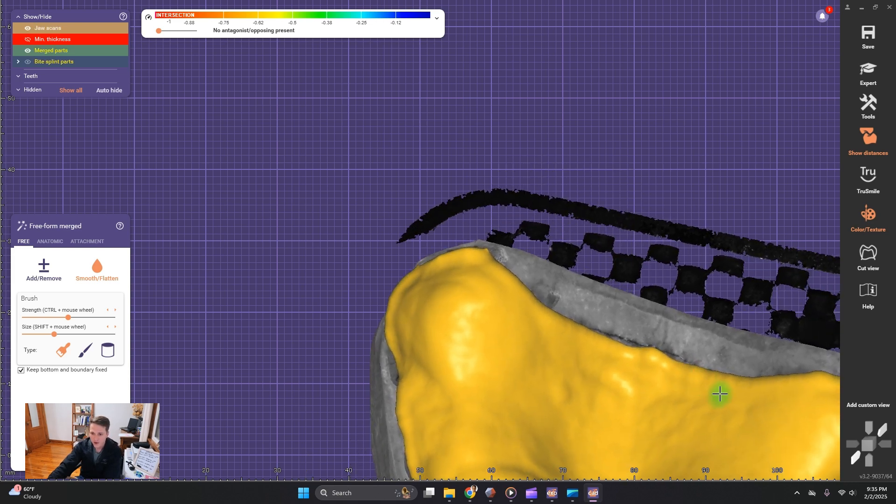
pyautogui.moveTo(627, 332); pyautogui.dragTo(419, 240, button='middle')
pyautogui.scroll(3, 419, 240)
pyautogui.scroll(2, 418, 240)
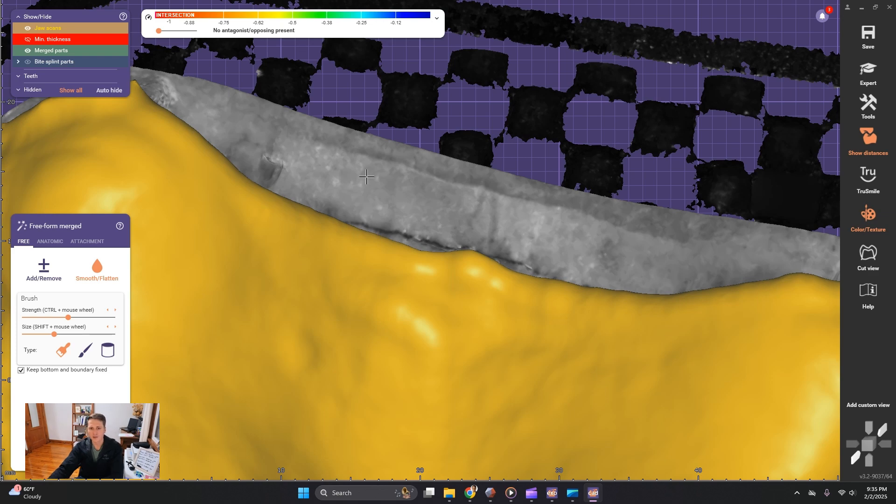
pyautogui.moveTo(516, 183); pyautogui.dragTo(512, 195, button='right')
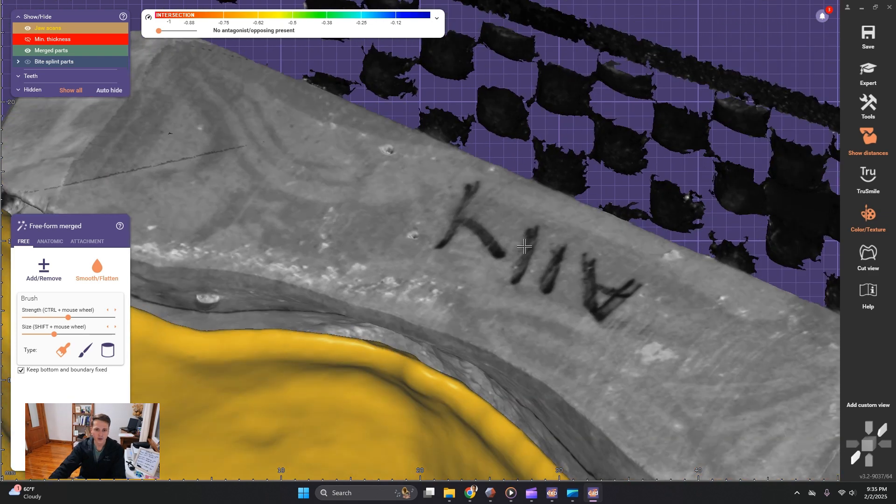
pyautogui.moveTo(524, 246); pyautogui.dragTo(527, 238, button='right')
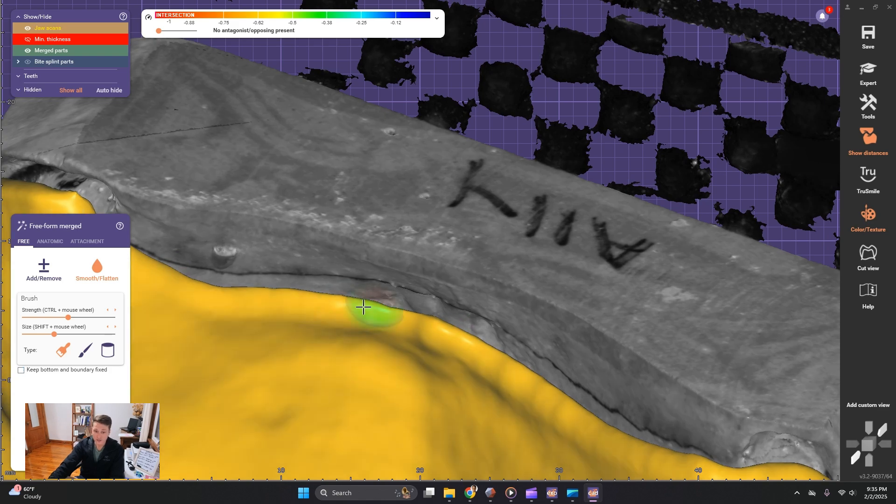
pyautogui.click(21, 370)
pyautogui.scroll(-5, 430, 360)
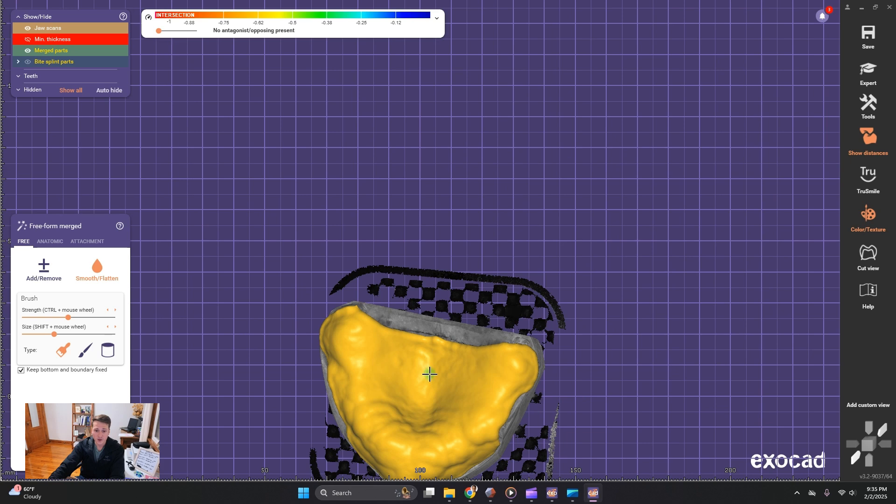
pyautogui.scroll(5, 429, 373)
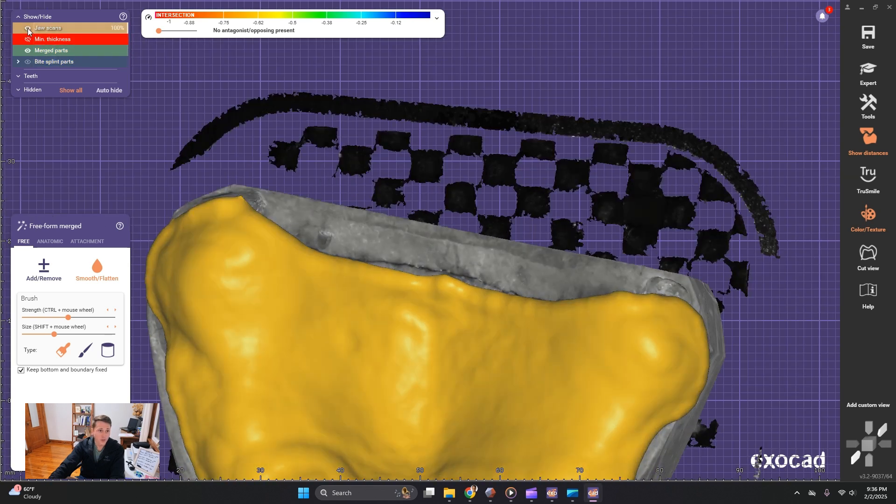
# Hide the jaw scans and examine the tray's fitting surface near the posterior palate.
pyautogui.click(28, 29)
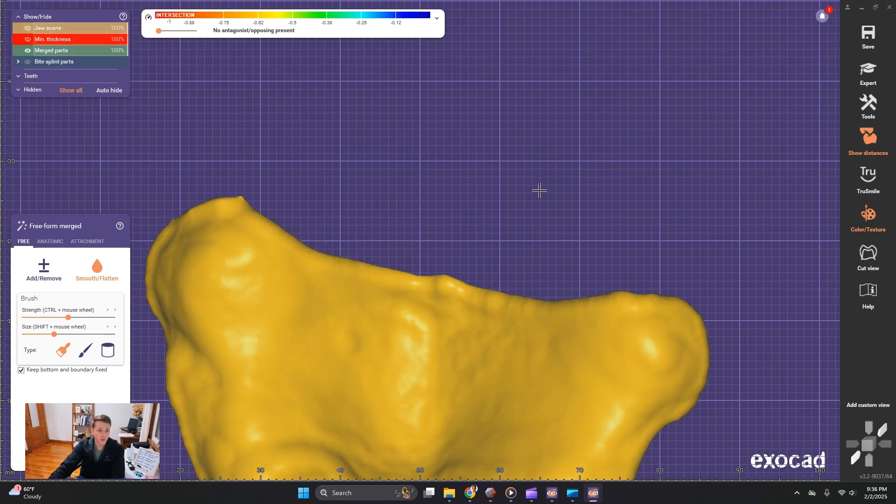
pyautogui.moveTo(556, 198); pyautogui.dragTo(510, 197, button='right')
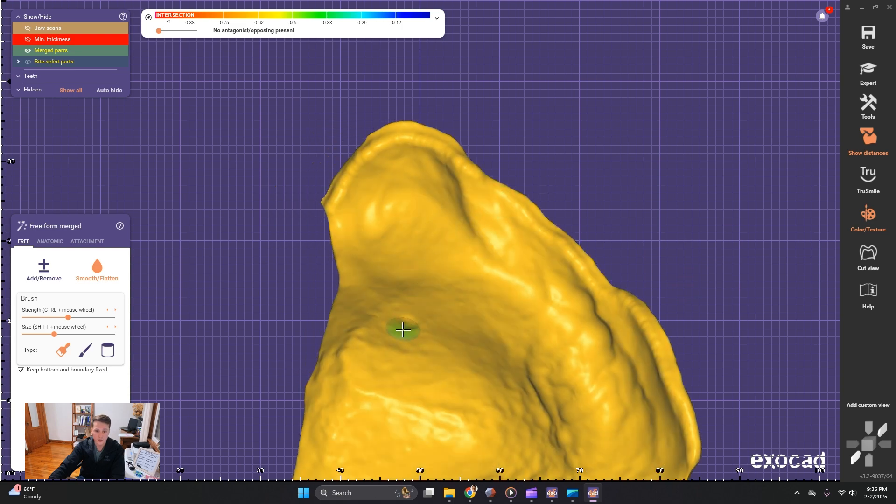
pyautogui.scroll(5, 293, 325)
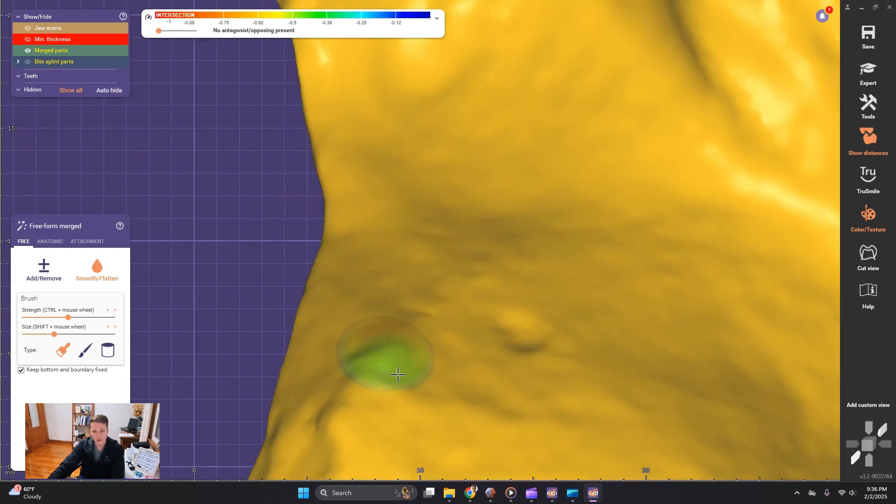
pyautogui.scroll(-4, 513, 330)
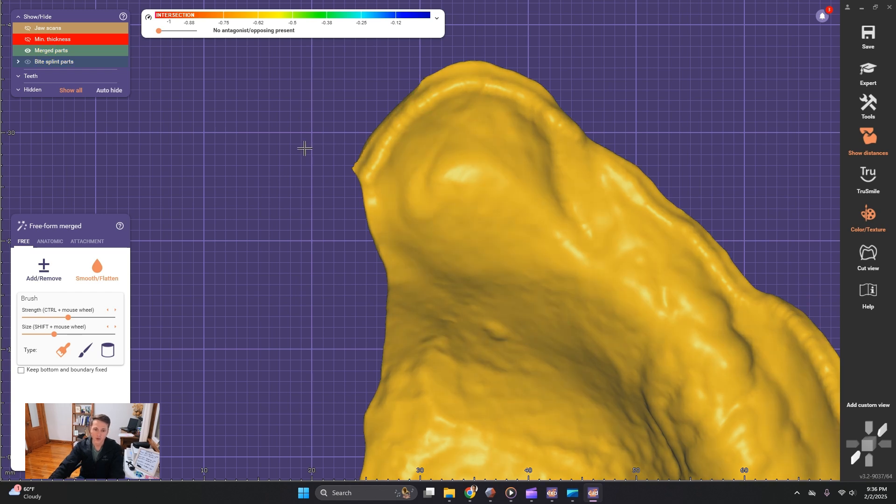
# Smooth the tray's pointed posterior corner with the bottom and boundary unlocked, and show the jaw scans again.
pyautogui.moveTo(351, 181); pyautogui.dragTo(355, 181, button='right')
pyautogui.scroll(-2, 355, 181)
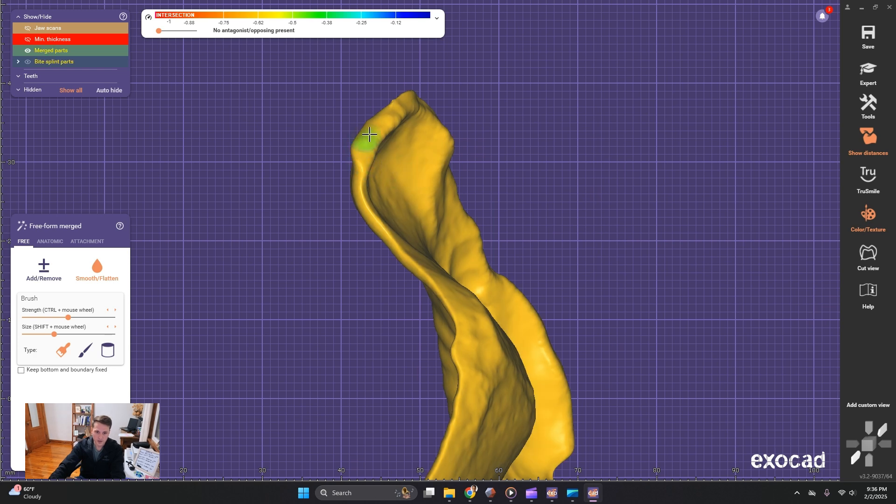
pyautogui.moveTo(358, 164); pyautogui.dragTo(443, 172, button='right')
pyautogui.click(28, 29)
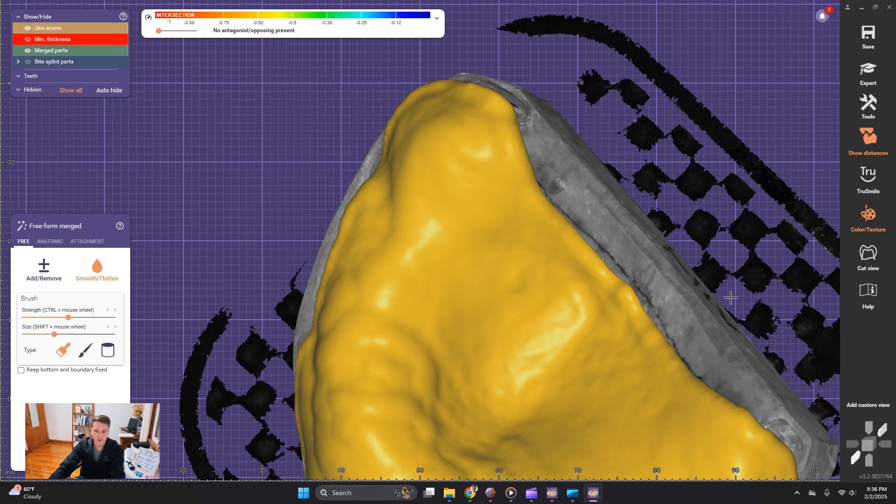
# Build up the tray's posterior palatal border with the Add/Remove brush.
pyautogui.scroll(5, 537, 303)
pyautogui.moveTo(538, 302); pyautogui.dragTo(420, 305, button='right')
pyautogui.click(43, 268)
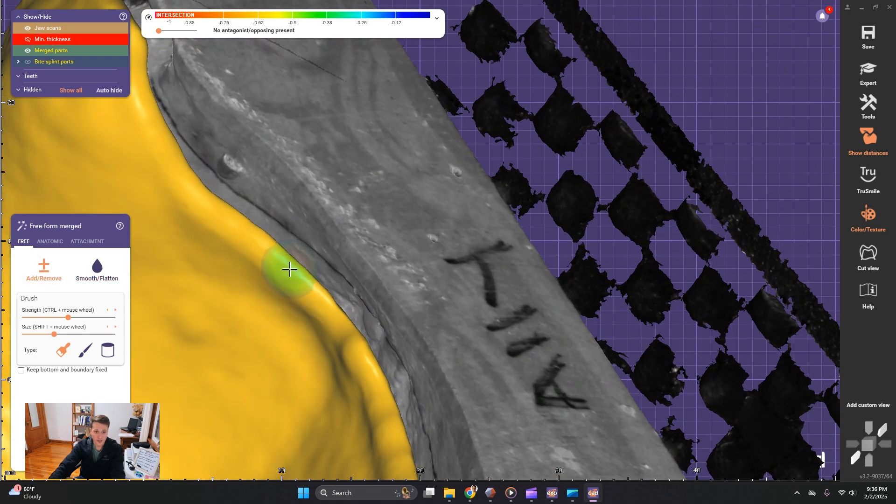
pyautogui.moveTo(276, 252); pyautogui.dragTo(332, 310)
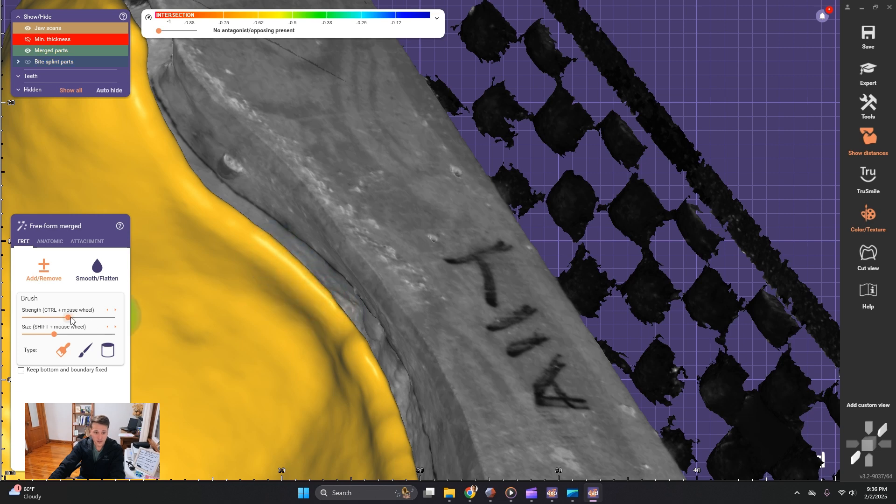
# Raise the brush strength to near maximum and add more material along the posterior palatal border.
pyautogui.moveTo(68, 318); pyautogui.dragTo(113, 318)
pyautogui.scroll(-3, 327, 310)
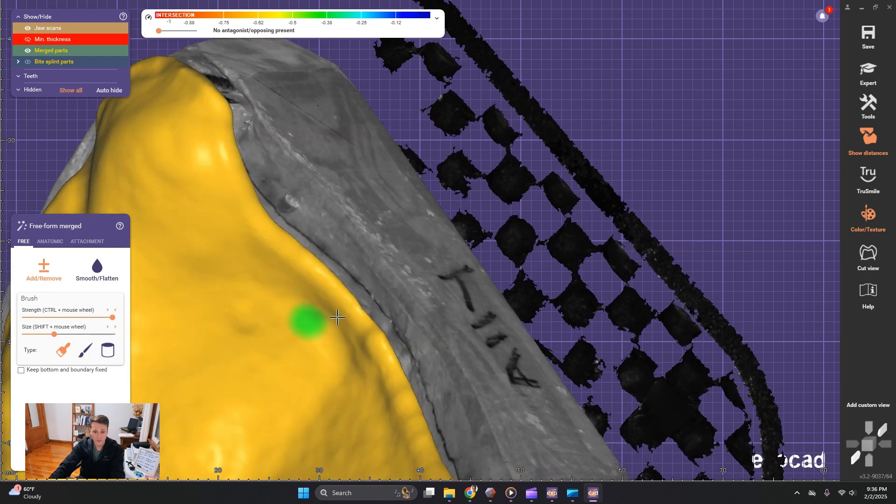
pyautogui.moveTo(337, 317); pyautogui.dragTo(328, 319, button='right')
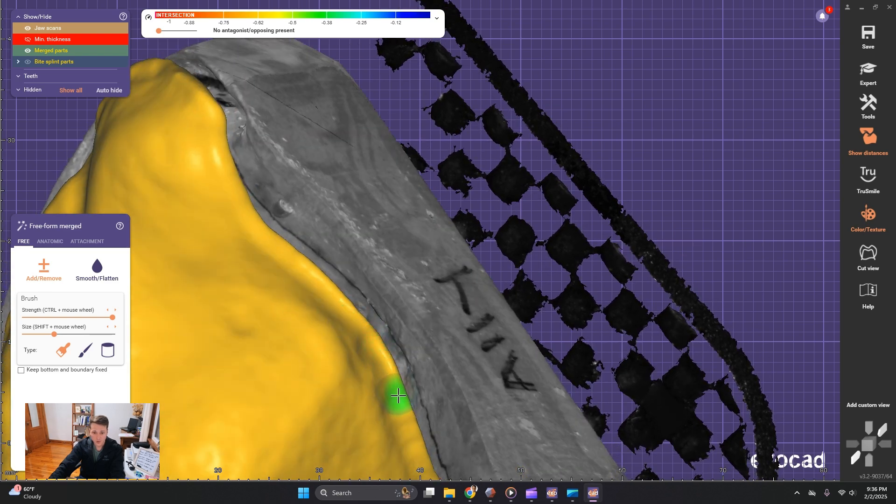
pyautogui.moveTo(399, 395)
pyautogui.mouseDown()
pyautogui.moveTo(405, 420)
pyautogui.moveTo(366, 331)
pyautogui.moveTo(296, 262)
pyautogui.moveTo(332, 290)
pyautogui.mouseUp()
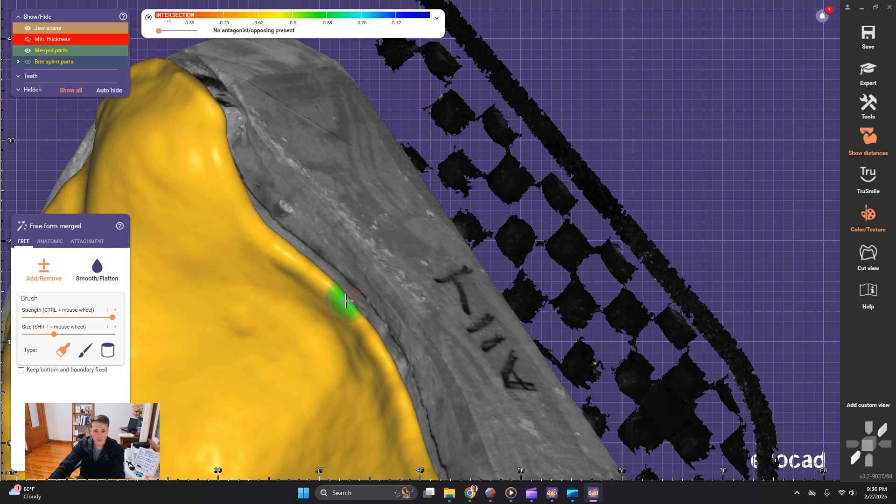
# Examine the overall tray outline and its posterior border against the jaw scan from the outer side.
pyautogui.scroll(-5, 371, 333)
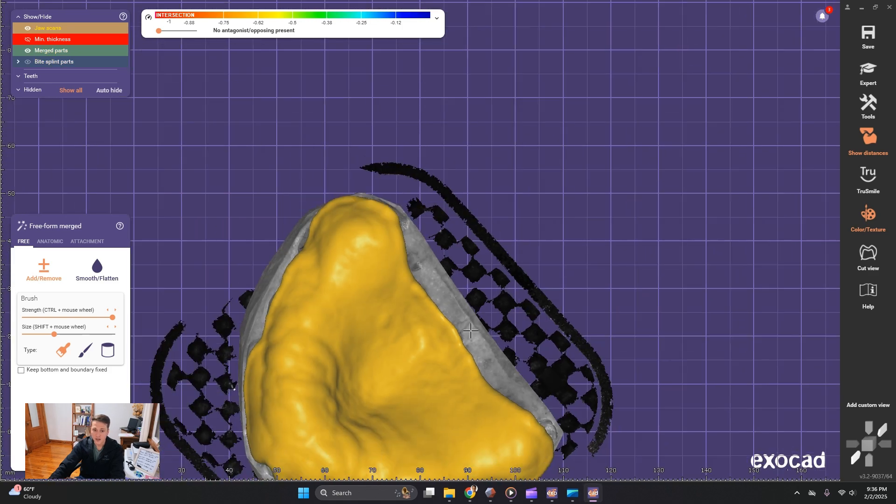
pyautogui.moveTo(471, 331); pyautogui.dragTo(503, 345, button='right')
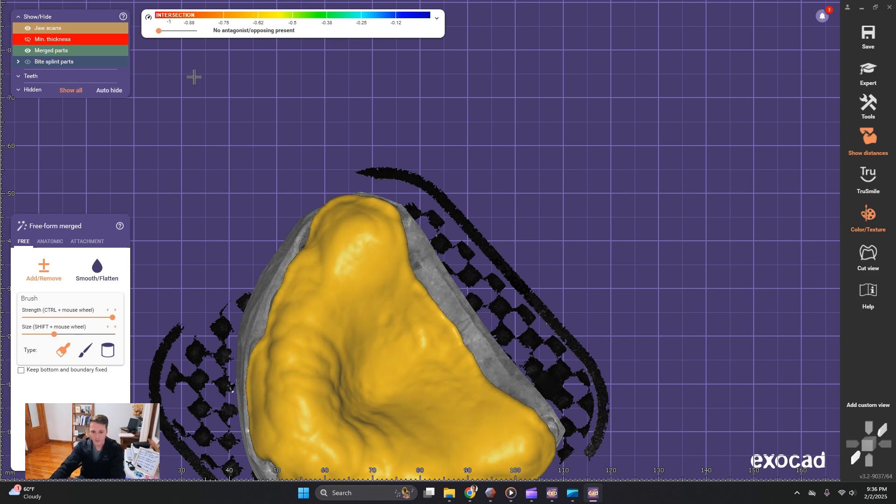
pyautogui.moveTo(250, 277); pyautogui.dragTo(820, 286, button='right')
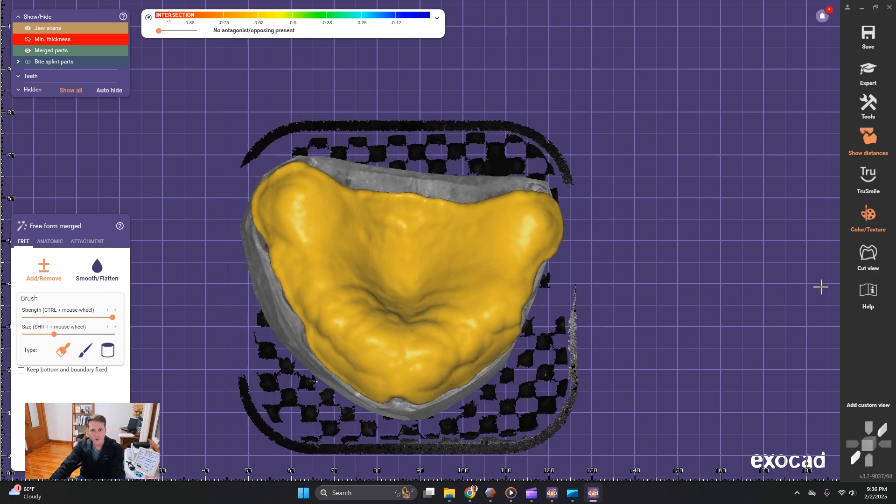
pyautogui.moveTo(736, 292); pyautogui.dragTo(780, 247, button='middle')
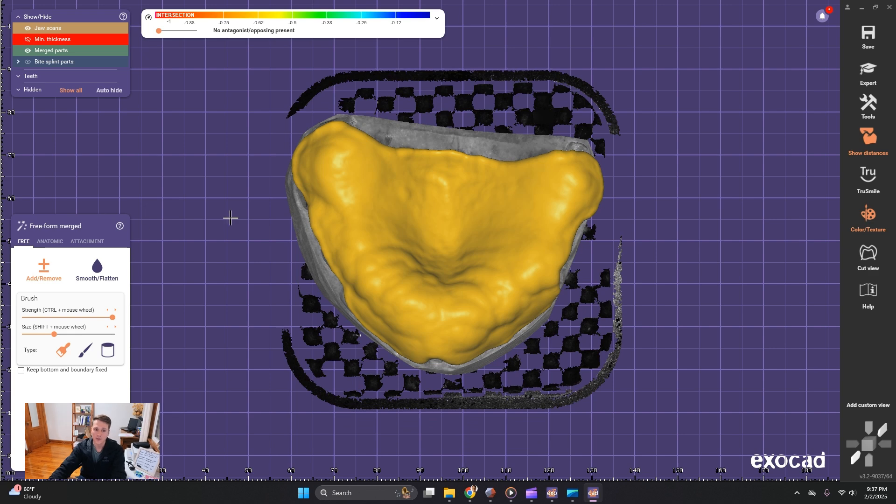
pyautogui.moveTo(277, 124); pyautogui.dragTo(268, 161, button='middle')
pyautogui.moveTo(732, 262); pyautogui.dragTo(744, 259, button='right')
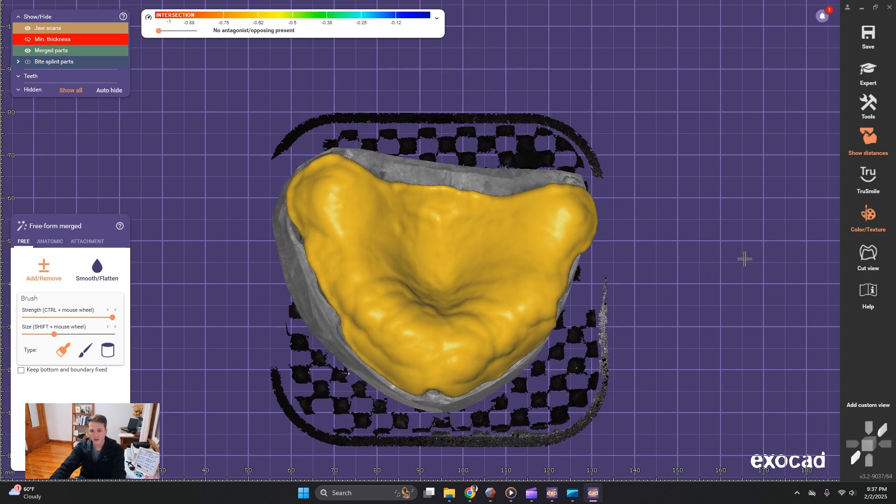
pyautogui.scroll(3, 481, 260)
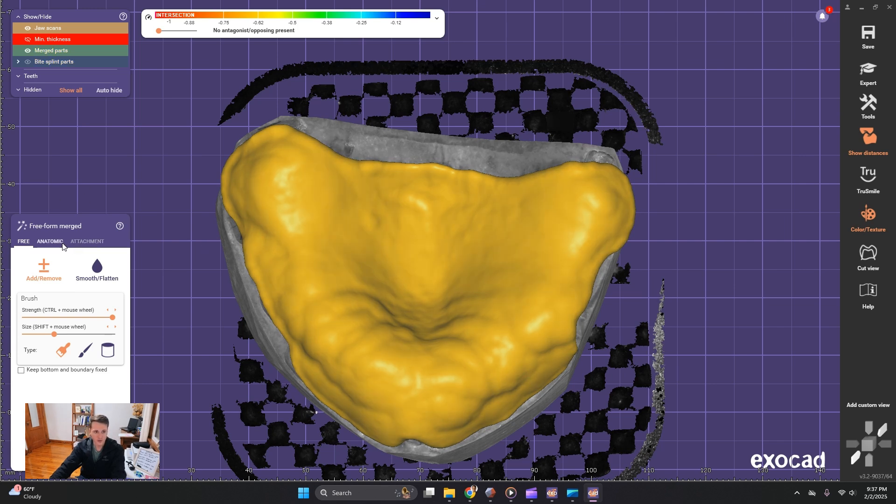
# Paint a moving area across the tray's anterior ridge with the anatomic Paint & Pull tool at a 4.24 mm brush size.
pyautogui.click(62, 242)
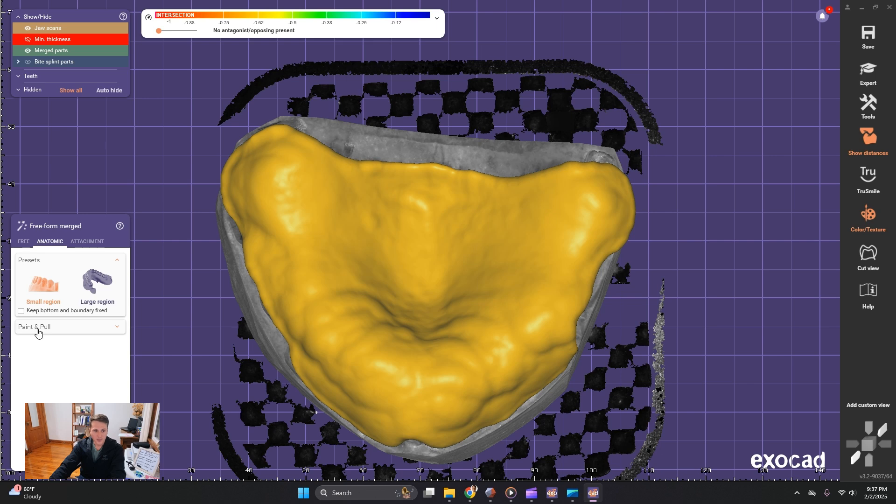
pyautogui.click(38, 328)
pyautogui.moveTo(711, 373); pyautogui.dragTo(741, 327, button='right')
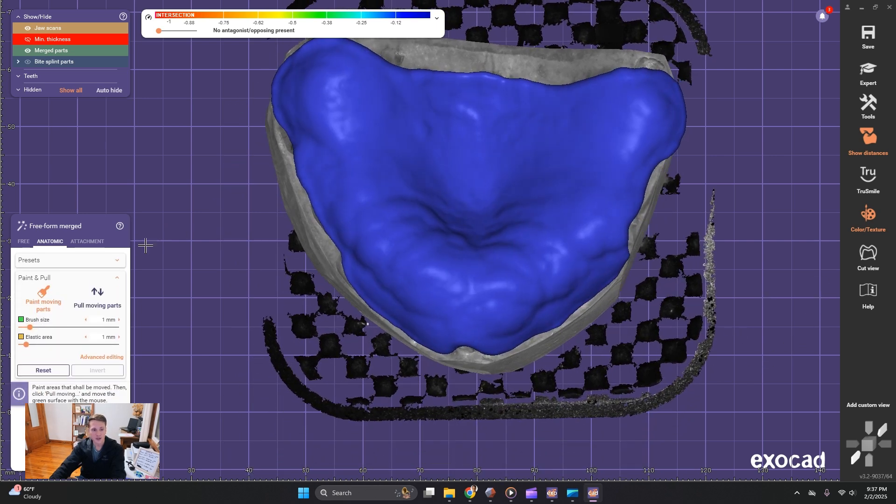
pyautogui.moveTo(64, 330); pyautogui.dragTo(65, 330)
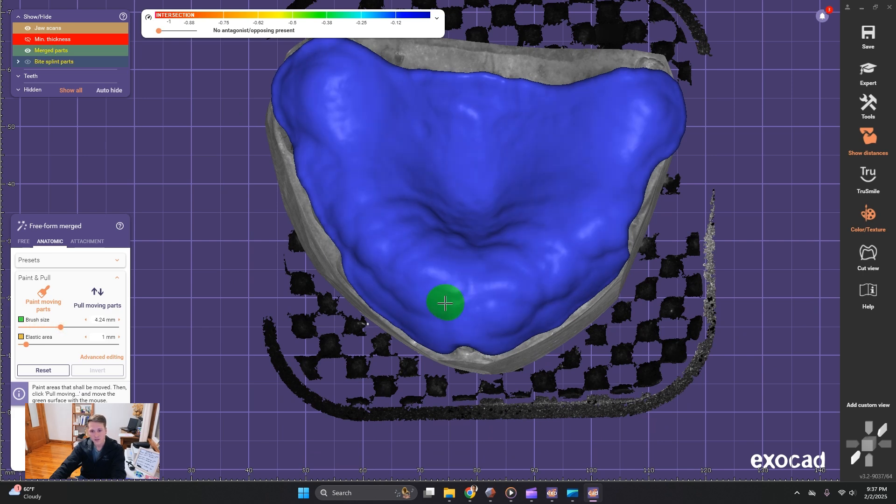
pyautogui.moveTo(445, 304); pyautogui.dragTo(494, 310)
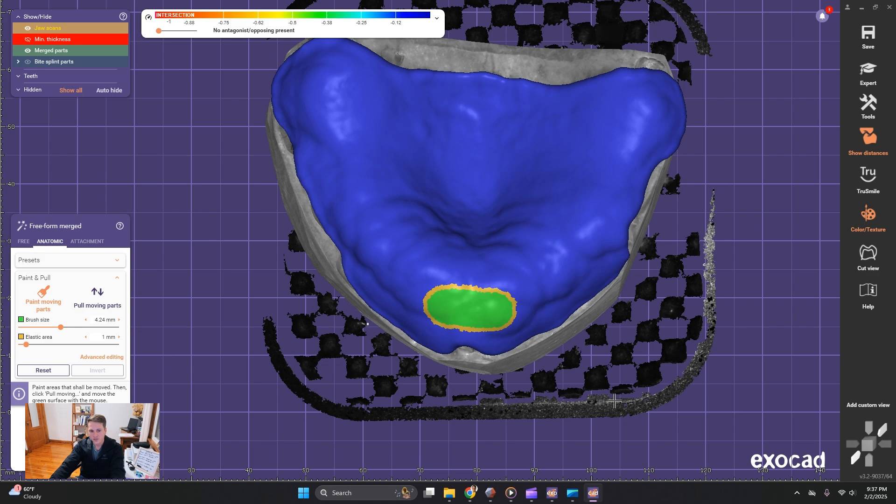
# Pull the painted anterior area outward from the tray to form a protruding handle.
pyautogui.moveTo(820, 244); pyautogui.dragTo(735, 287, button='right')
pyautogui.click(102, 296)
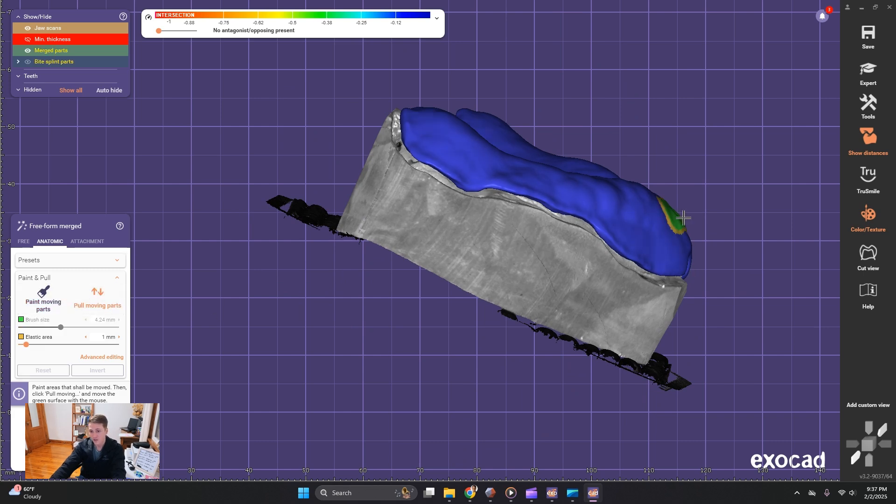
pyautogui.moveTo(684, 217); pyautogui.dragTo(738, 185)
pyautogui.moveTo(795, 240); pyautogui.dragTo(790, 254, button='right')
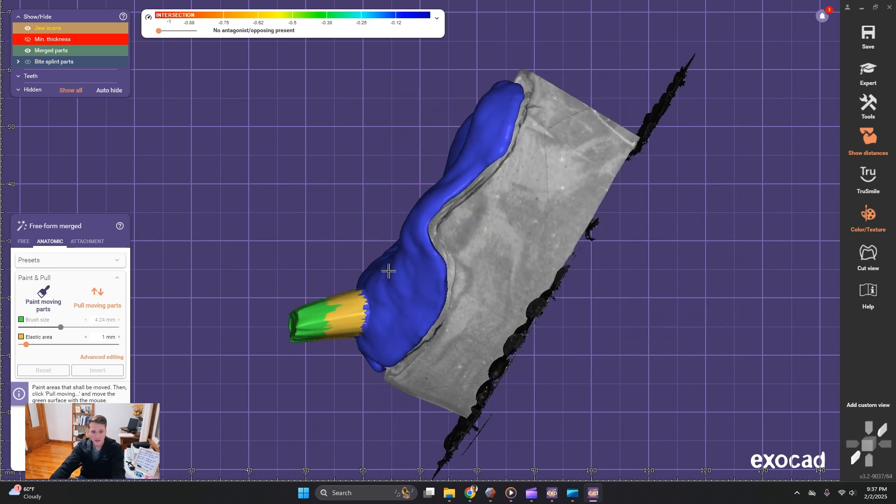
# Smooth the new anterior handle with the free-form Smooth/Flatten brush at a larger brush size.
pyautogui.click(21, 241)
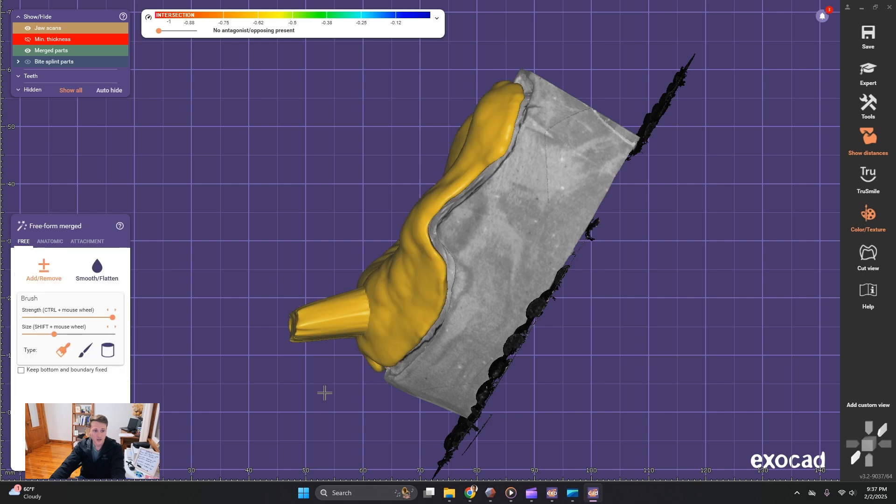
pyautogui.moveTo(324, 393); pyautogui.dragTo(196, 327, button='right')
pyautogui.click(97, 269)
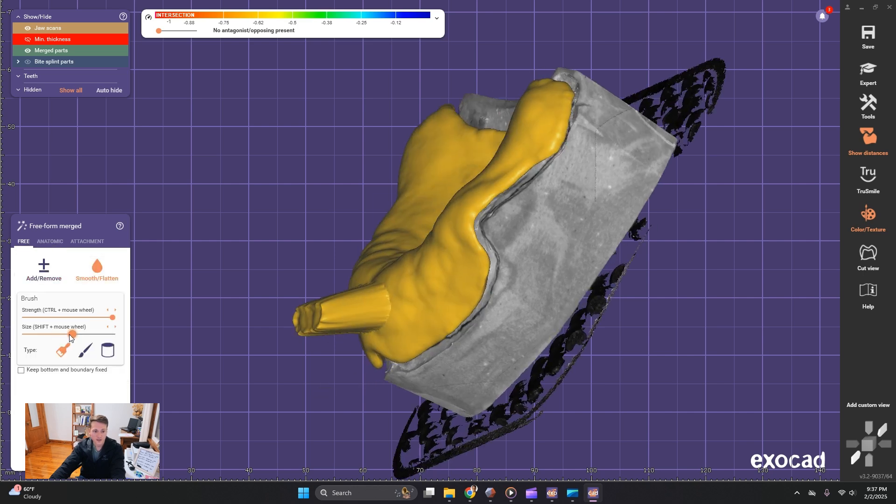
pyautogui.moveTo(235, 374); pyautogui.dragTo(271, 384, button='right')
pyautogui.moveTo(437, 326)
pyautogui.mouseDown()
pyautogui.moveTo(460, 325)
pyautogui.moveTo(418, 342)
pyautogui.moveTo(474, 327)
pyautogui.moveTo(431, 310)
pyautogui.mouseUp()
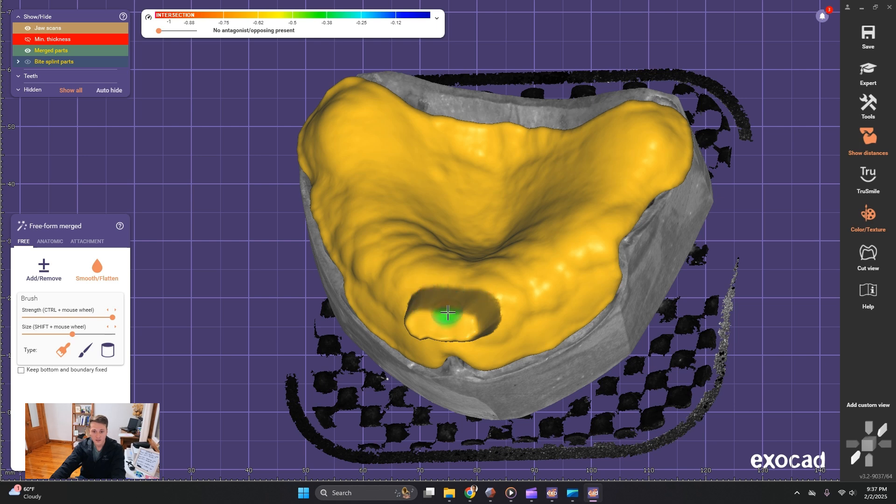
pyautogui.moveTo(473, 327)
pyautogui.mouseDown(button='right')
pyautogui.moveTo(475, 303)
pyautogui.moveTo(585, 283)
pyautogui.mouseUp(button='right')
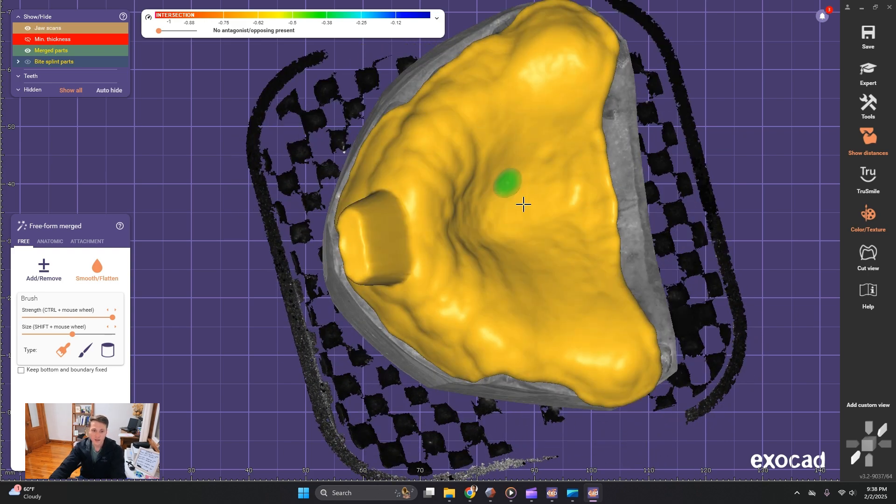
# Fade the jaw scans to 12% to expose the fitting surface, and set up a smaller cylindrical Add/Remove brush.
pyautogui.moveTo(596, 246); pyautogui.dragTo(592, 246, button='right')
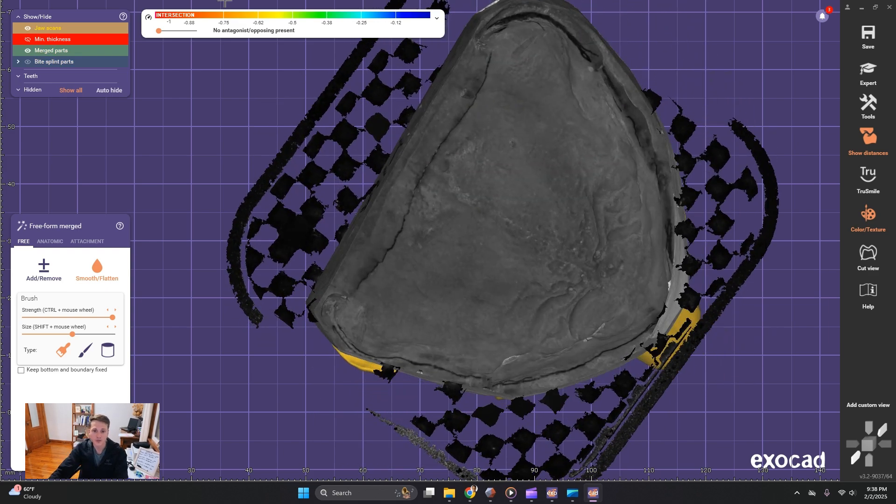
pyautogui.click(38, 29)
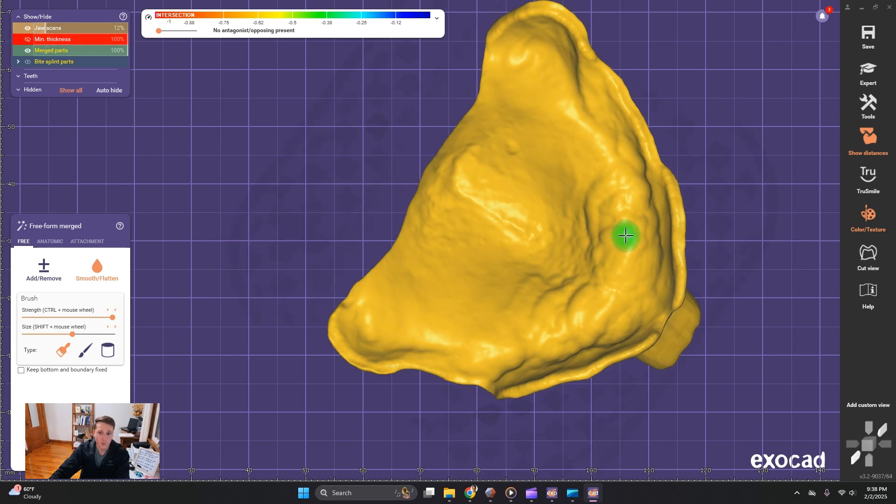
pyautogui.moveTo(717, 208); pyautogui.dragTo(645, 223, button='middle')
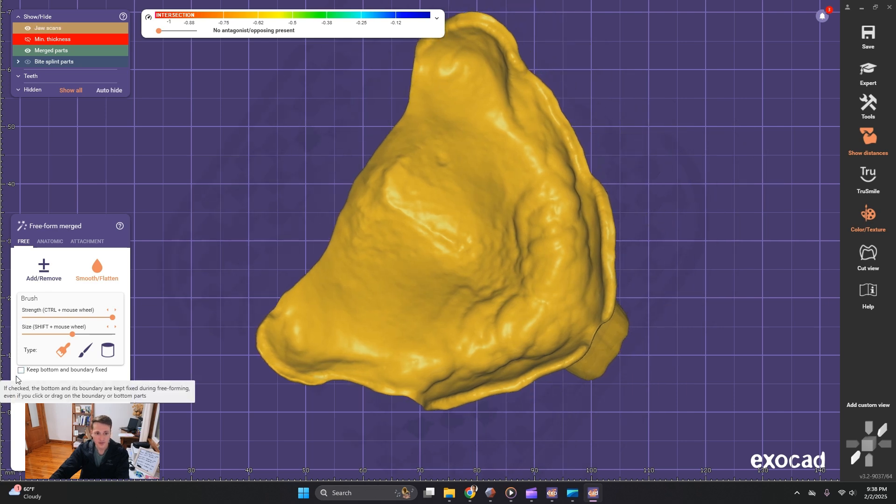
pyautogui.click(46, 279)
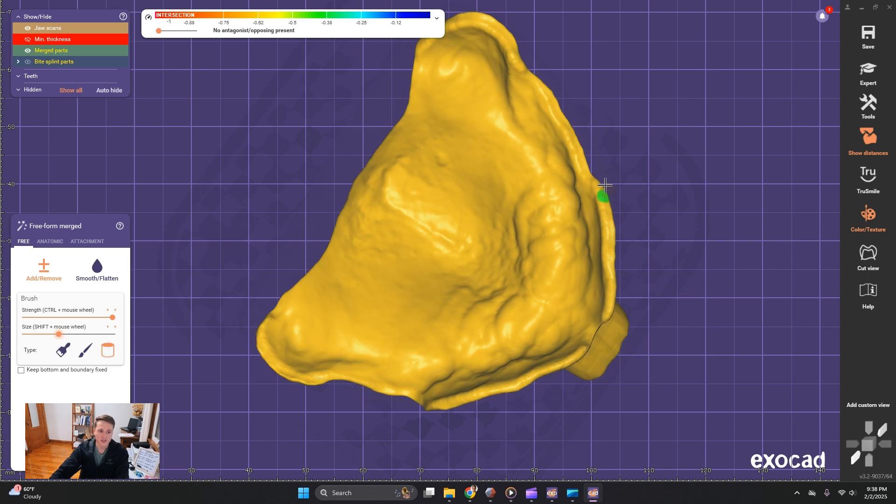
# Try to raise a cylindrical stop on the tray's fitting surface with the Add/Remove brush.
pyautogui.scroll(1, 517, 129)
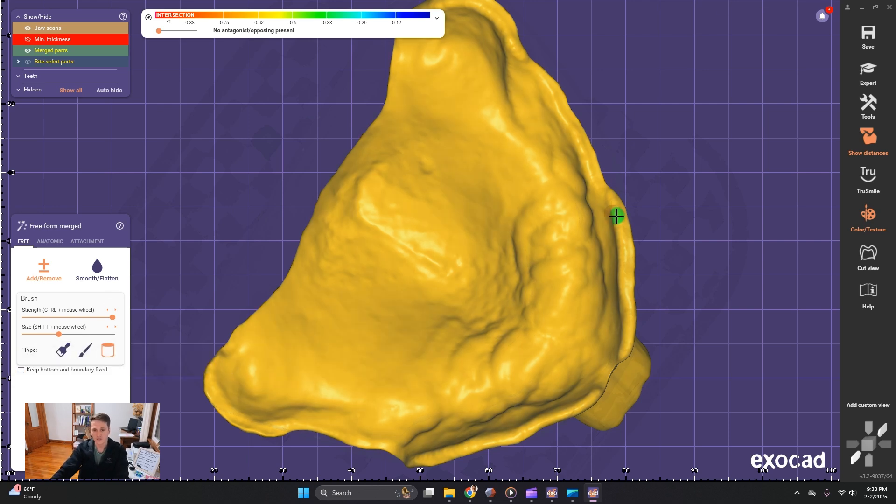
pyautogui.moveTo(612, 176); pyautogui.dragTo(599, 170, button='right')
pyautogui.scroll(3, 474, 107)
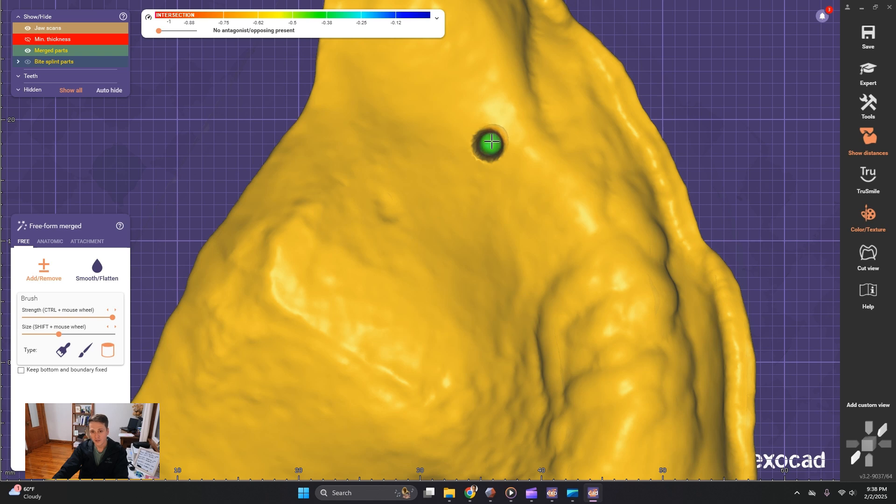
pyautogui.moveTo(558, 176); pyautogui.dragTo(557, 168, button='right')
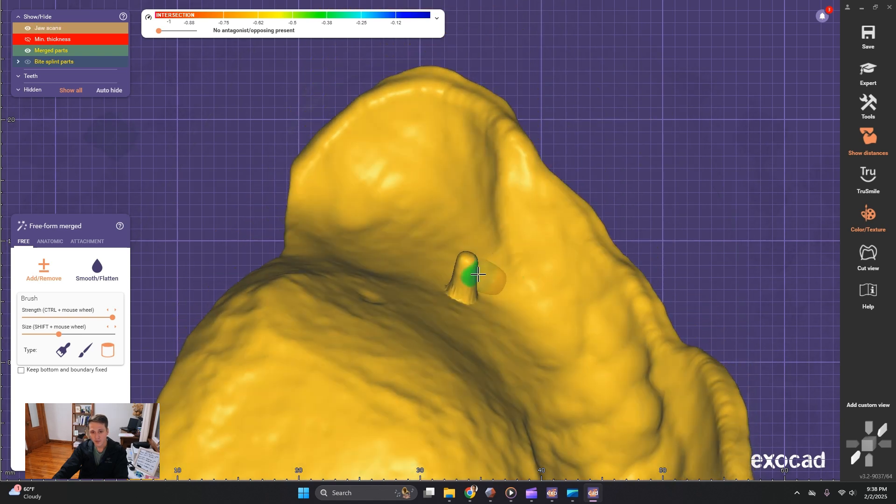
pyautogui.hotkey('ctrl', 'z')
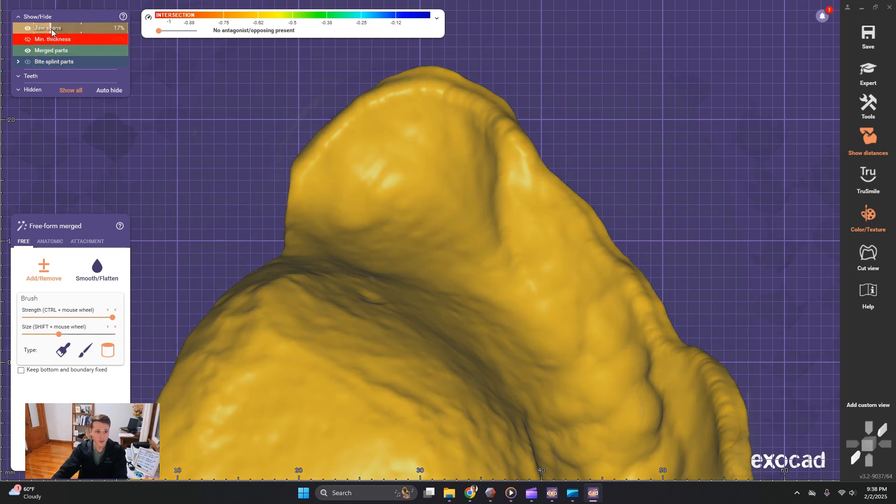
# Make the jaw scans slightly more opaque and add four small cylindrical tissue stops spread around the tray's fitting surface.
pyautogui.moveTo(59, 29); pyautogui.dragTo(73, 30)
pyautogui.moveTo(484, 320); pyautogui.dragTo(484, 280, button='right')
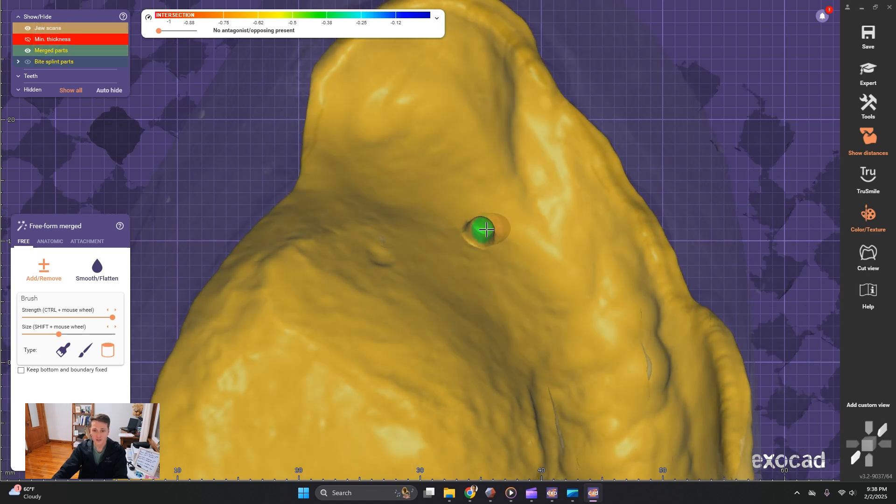
pyautogui.moveTo(484, 230); pyautogui.dragTo(518, 226, button='right')
pyautogui.scroll(3, 526, 228)
pyautogui.scroll(-6, 518, 228)
pyautogui.moveTo(700, 290)
pyautogui.mouseDown(button='right')
pyautogui.moveTo(760, 144)
pyautogui.moveTo(679, 232)
pyautogui.mouseUp(button='right')
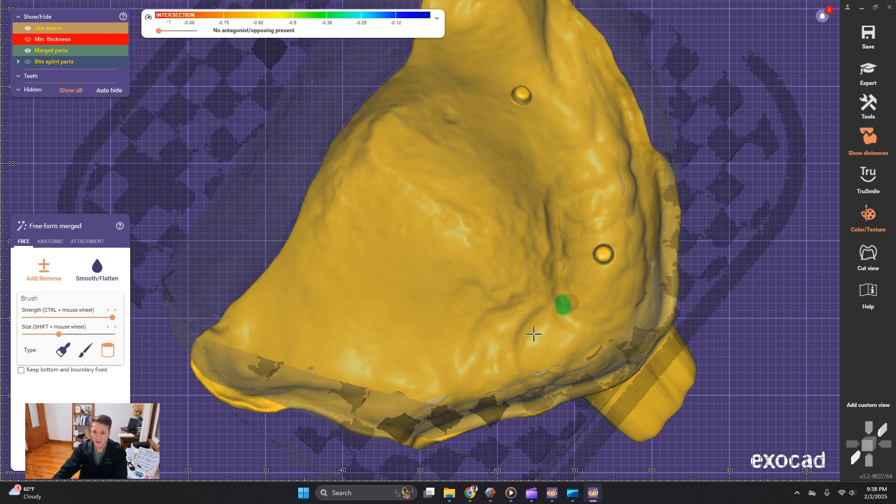
pyautogui.moveTo(535, 367); pyautogui.dragTo(534, 371, button='right')
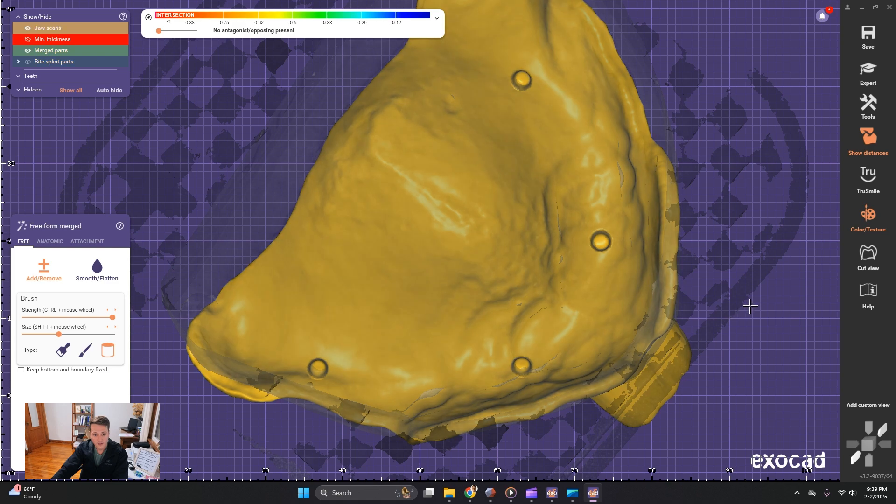
pyautogui.moveTo(750, 304); pyautogui.dragTo(756, 300, button='right')
# Restore the jaw scans to full opacity and check how far the tissue stops protrude through them.
pyautogui.scroll(3, 531, 182)
pyautogui.moveTo(548, 144); pyautogui.dragTo(556, 72, button='right')
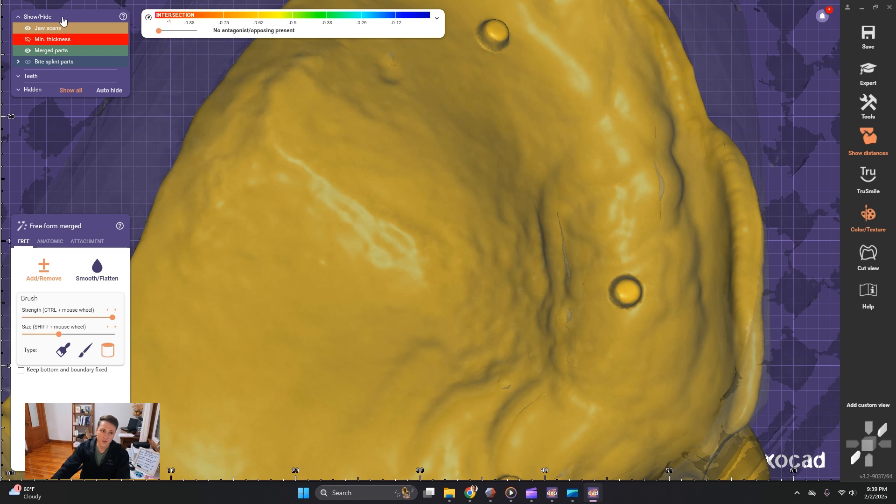
pyautogui.moveTo(76, 31)
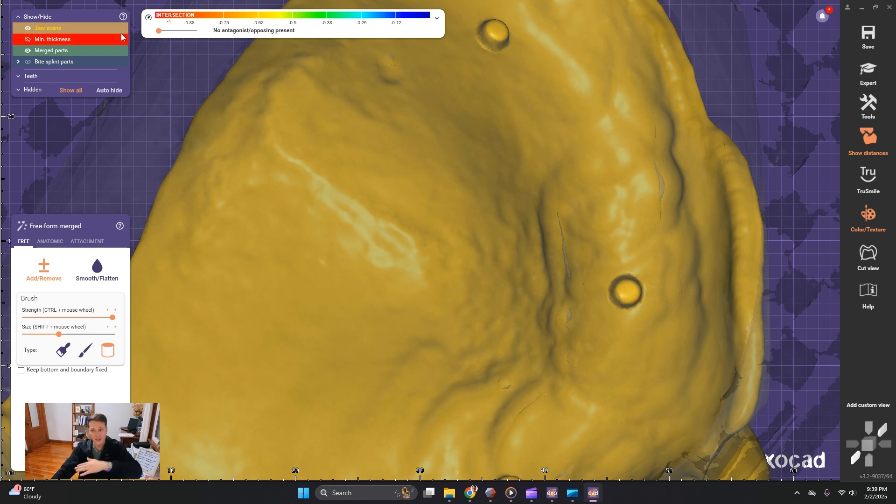
pyautogui.moveTo(70, 29); pyautogui.dragTo(131, 27)
pyautogui.moveTo(686, 90); pyautogui.dragTo(593, 67, button='middle')
pyautogui.scroll(-3, 592, 66)
pyautogui.moveTo(530, 80); pyautogui.dragTo(524, 145, button='middle')
pyautogui.moveTo(524, 144); pyautogui.dragTo(526, 124, button='right')
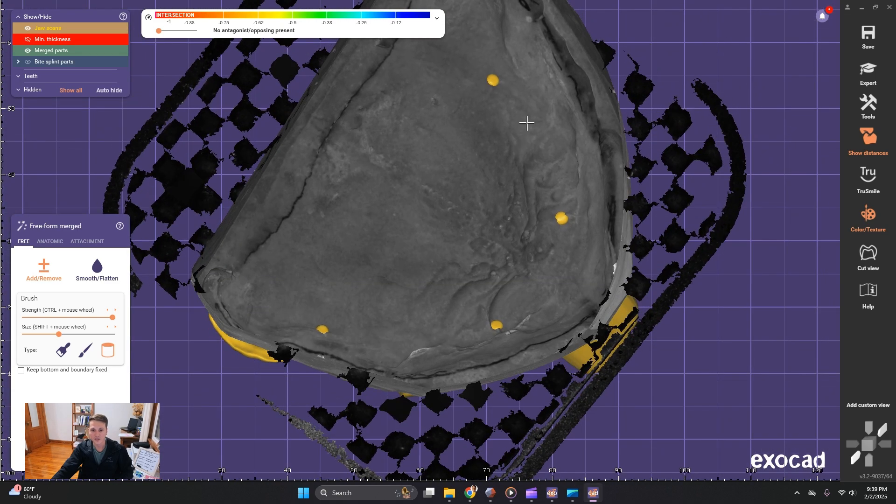
pyautogui.moveTo(526, 124); pyautogui.dragTo(526, 168, button='middle')
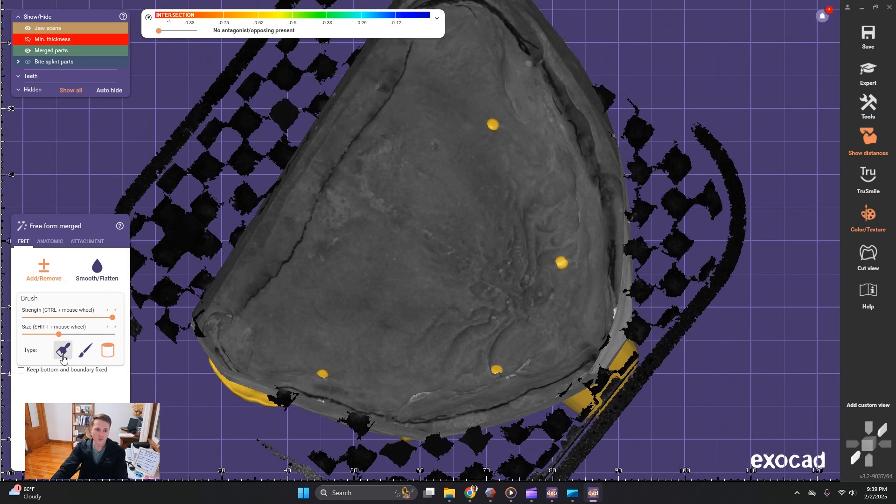
# Lower the four tissue stops with the cylindrical Add/Remove brush until they barely reach through the jaw scans.
pyautogui.scroll(3, 550, 163)
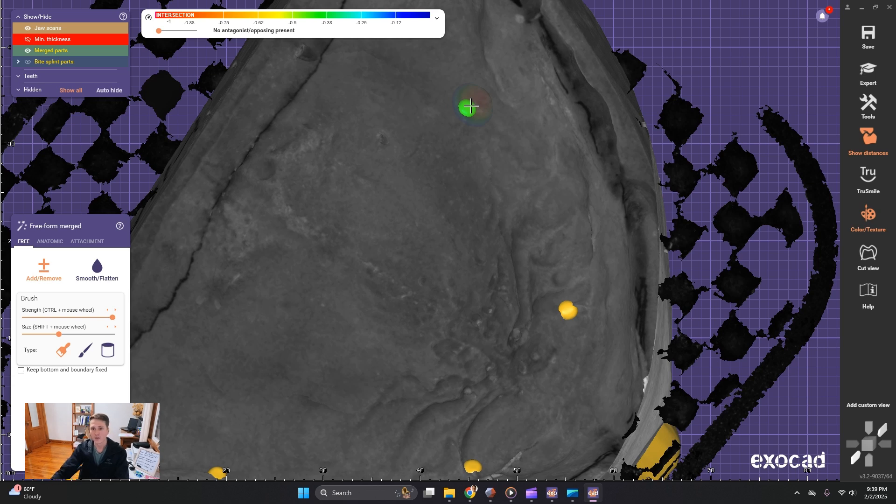
pyautogui.keyDown('shift'); pyautogui.click(471, 106); pyautogui.keyUp('shift')
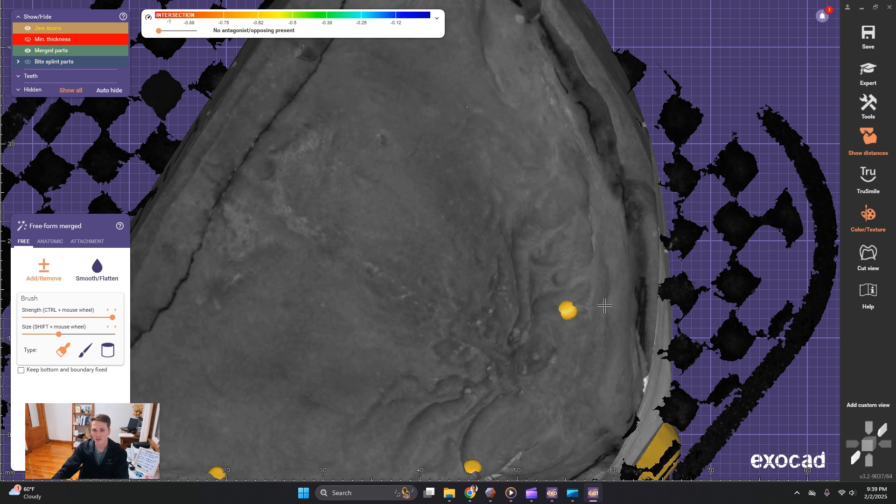
pyautogui.keyDown('shift'); pyautogui.click(569, 310); pyautogui.keyUp('shift')
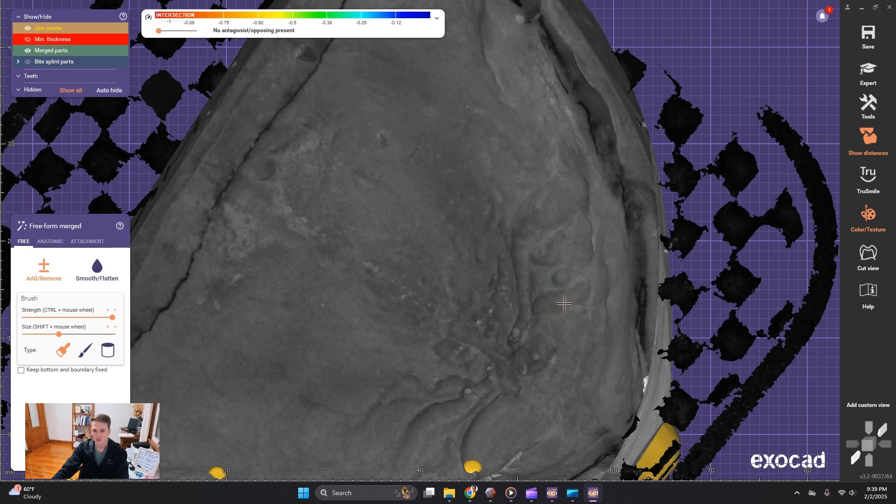
pyautogui.moveTo(462, 380); pyautogui.dragTo(512, 285, button='middle')
pyautogui.keyDown('shift'); pyautogui.click(523, 371); pyautogui.keyUp('shift')
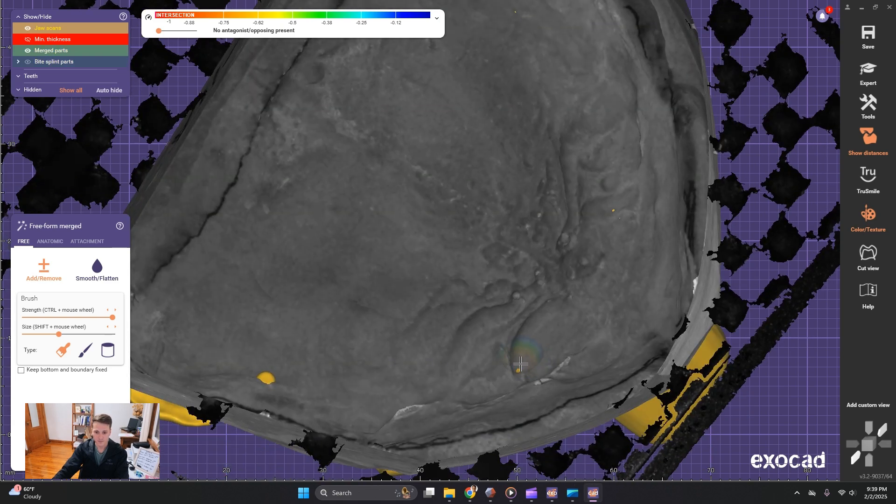
pyautogui.keyDown('shift'); pyautogui.click(267, 374); pyautogui.keyUp('shift')
pyautogui.keyDown('shift'); pyautogui.click(268, 371); pyautogui.keyUp('shift')
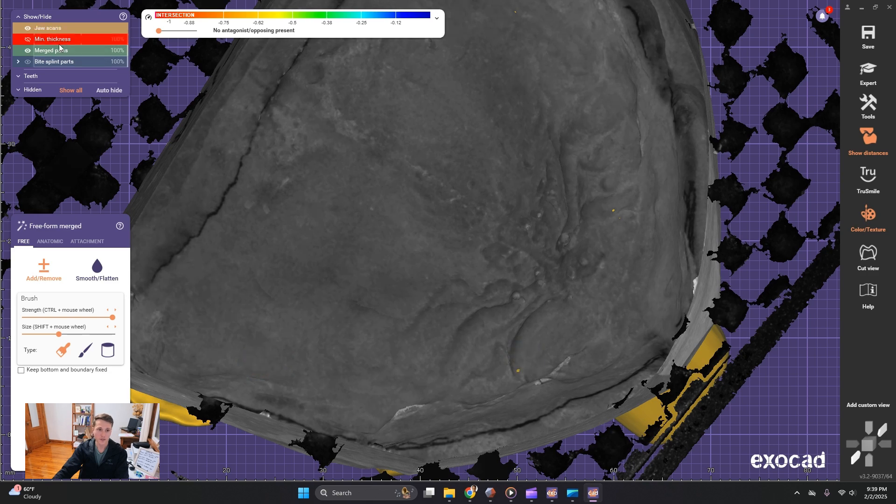
# Hide the jaw scans to examine the lowered tissue stops on the tray's fitting surface, and show the scans again.
pyautogui.click(28, 28)
pyautogui.moveTo(322, 358); pyautogui.dragTo(411, 332, button='right')
pyautogui.click(27, 28)
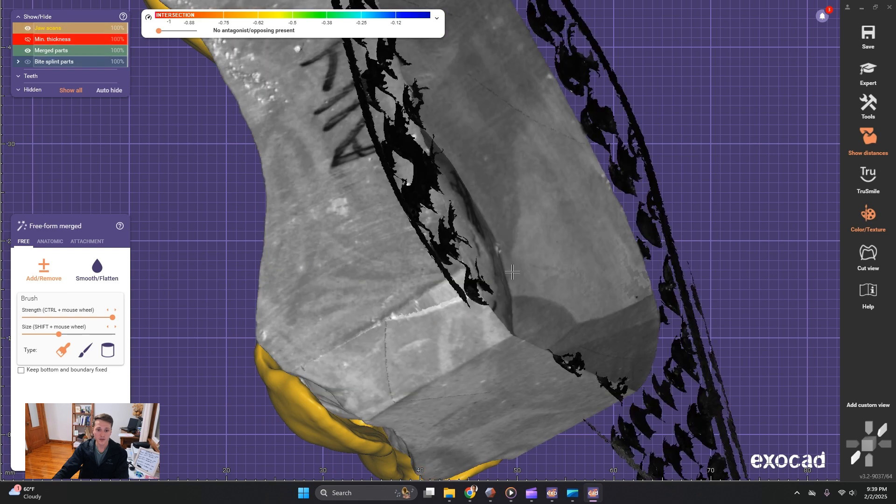
# Inspect the tray's borders, handle and fitting surface against the jaw scans from all sides.
pyautogui.moveTo(511, 275)
pyautogui.mouseDown(button='right')
pyautogui.moveTo(524, 320)
pyautogui.moveTo(517, 273)
pyautogui.mouseUp(button='right')
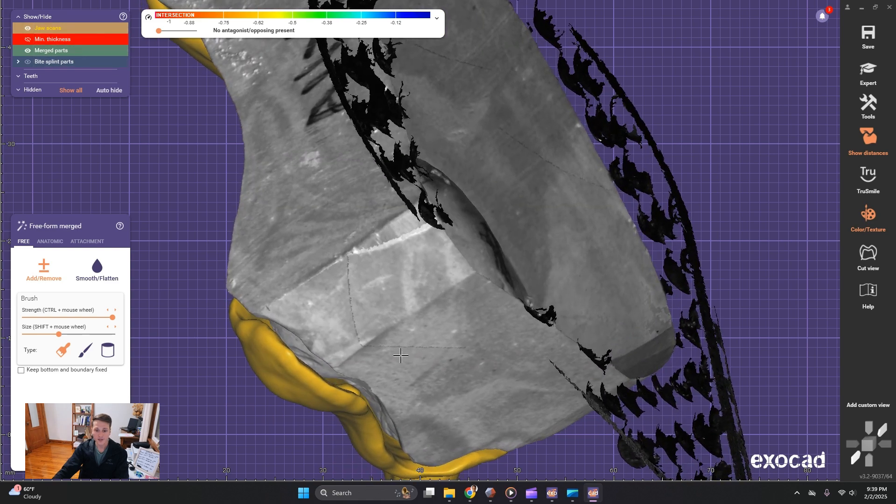
pyautogui.scroll(2, 400, 356)
pyautogui.moveTo(373, 402); pyautogui.dragTo(370, 405, button='right')
pyautogui.moveTo(398, 370); pyautogui.dragTo(447, 319, button='middle')
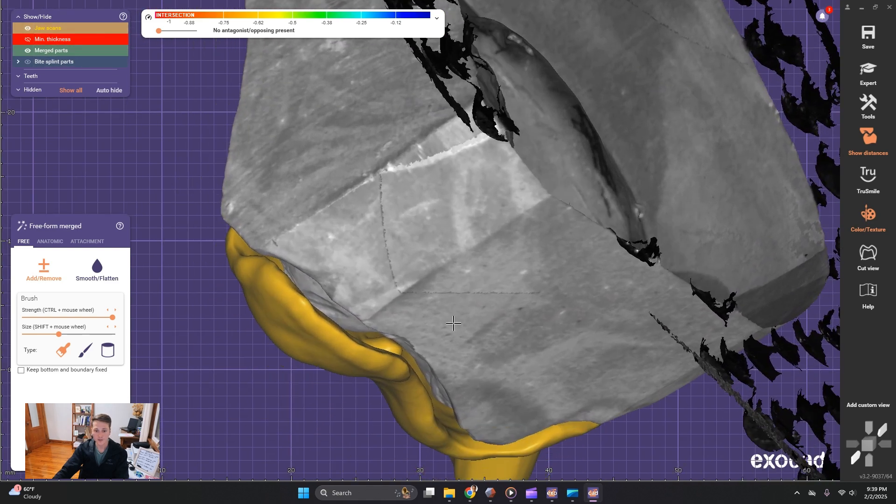
pyautogui.scroll(-2, 663, 291)
pyautogui.moveTo(698, 322); pyautogui.dragTo(658, 397, button='right')
pyautogui.scroll(-3, 656, 240)
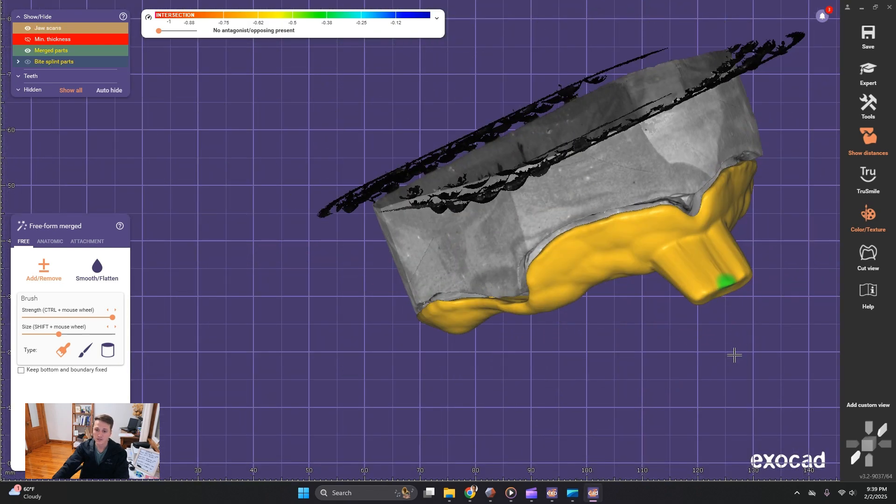
pyautogui.moveTo(734, 355); pyautogui.dragTo(660, 360, button='right')
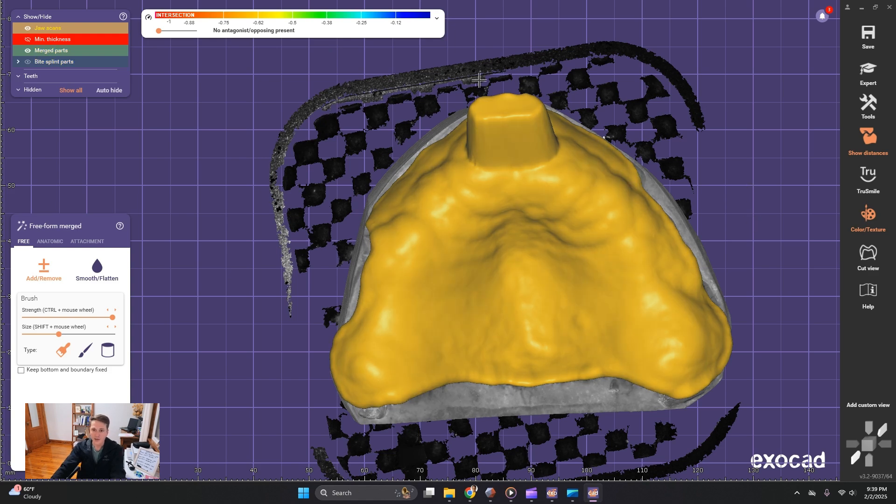
pyautogui.moveTo(478, 80); pyautogui.dragTo(436, 180, button='right')
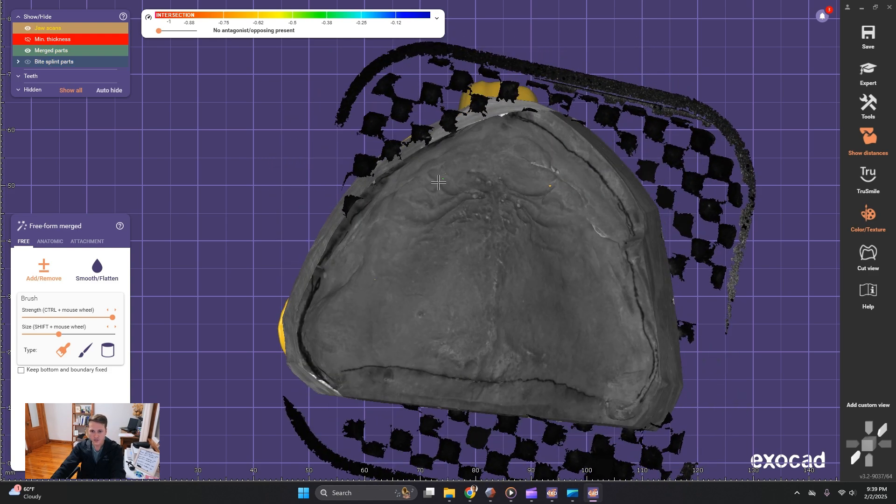
pyautogui.moveTo(218, 213); pyautogui.dragTo(224, 214, button='right')
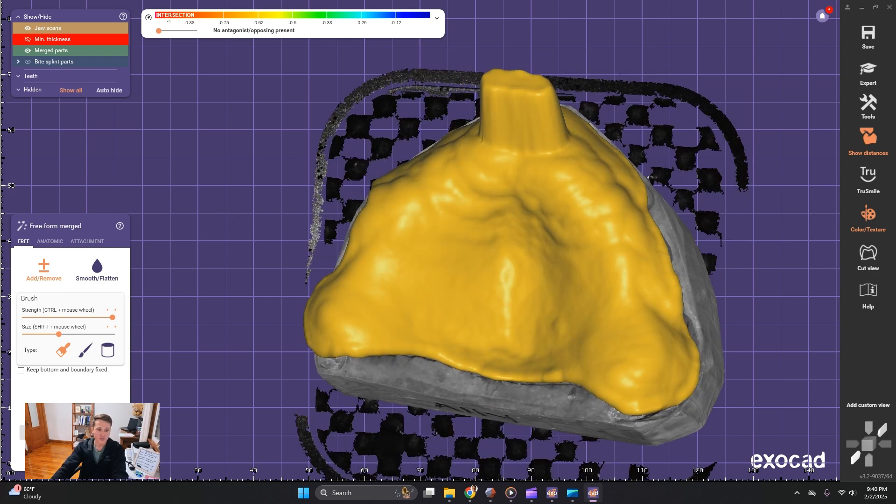
# Undo the last edits back to the tray without the attached handle.
pyautogui.hotkey('ctrl', 'z')
pyautogui.hotkey('ctrl', 'z')
pyautogui.moveTo(125, 108); pyautogui.dragTo(126, 132, button='right')
# Set up anatomic Paint & Pull with a 4.24 mm brush and 0.5 mm elastic area, and paint a round moving area on the anterior ridge.
pyautogui.click(79, 241)
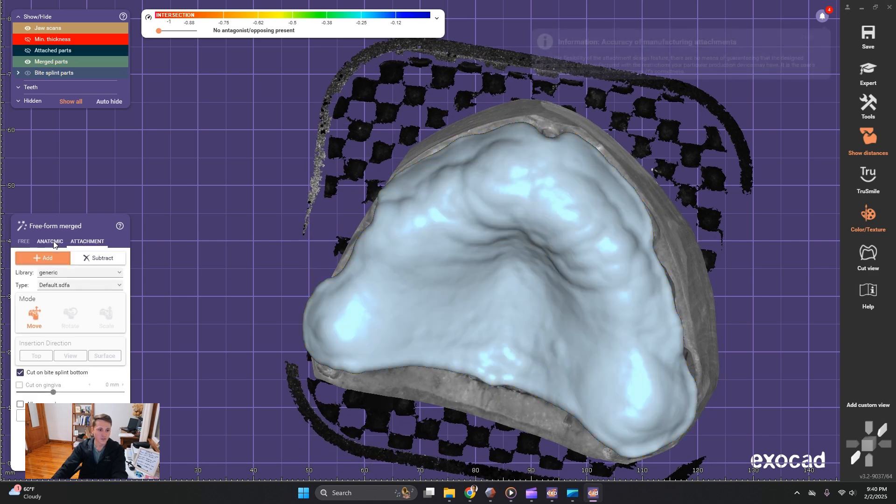
pyautogui.click(50, 241)
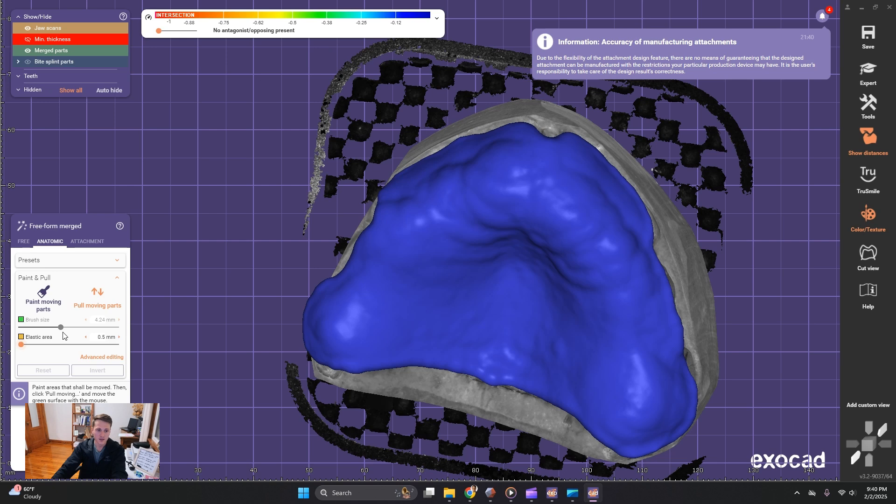
pyautogui.click(50, 279)
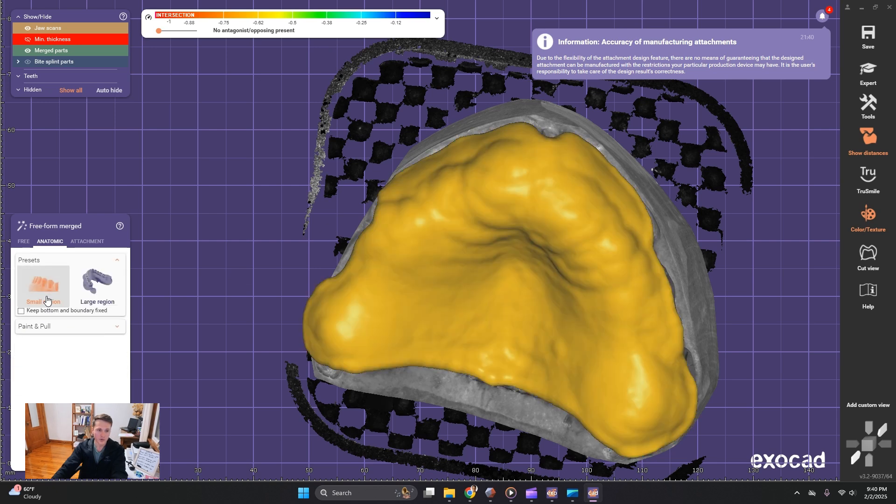
pyautogui.click(42, 315)
pyautogui.click(43, 316)
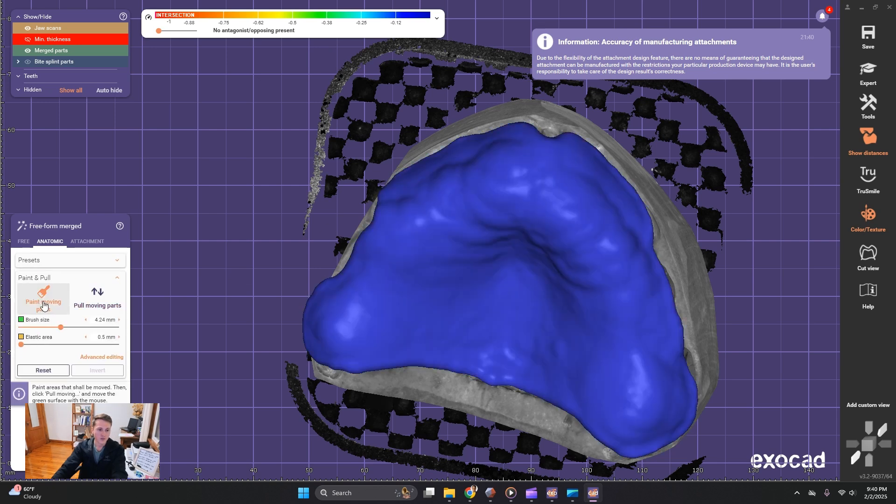
pyautogui.moveTo(493, 135); pyautogui.dragTo(536, 216, button='right')
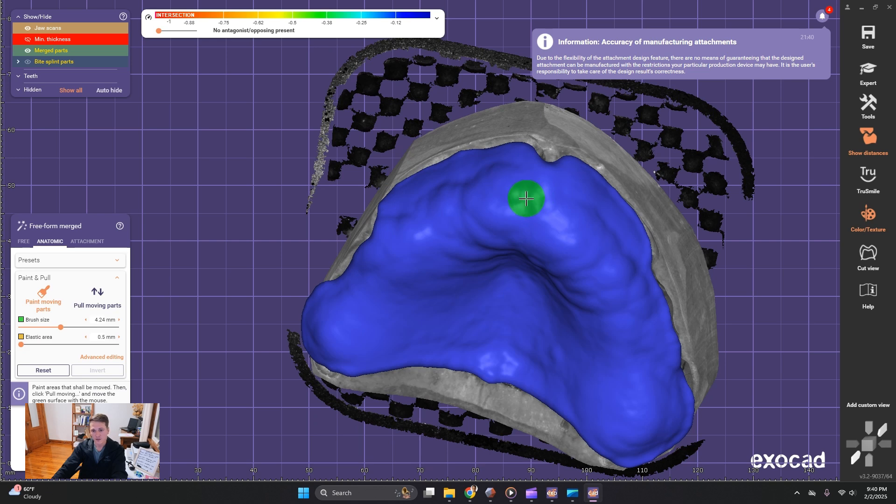
pyautogui.moveTo(526, 198)
pyautogui.mouseDown()
pyautogui.moveTo(530, 206)
pyautogui.moveTo(521, 205)
pyautogui.mouseUp()
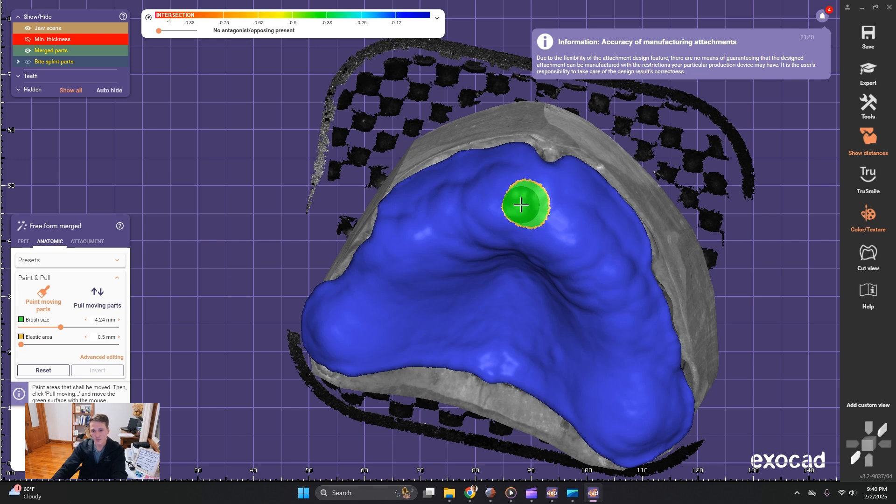
pyautogui.moveTo(609, 209); pyautogui.dragTo(627, 189, button='right')
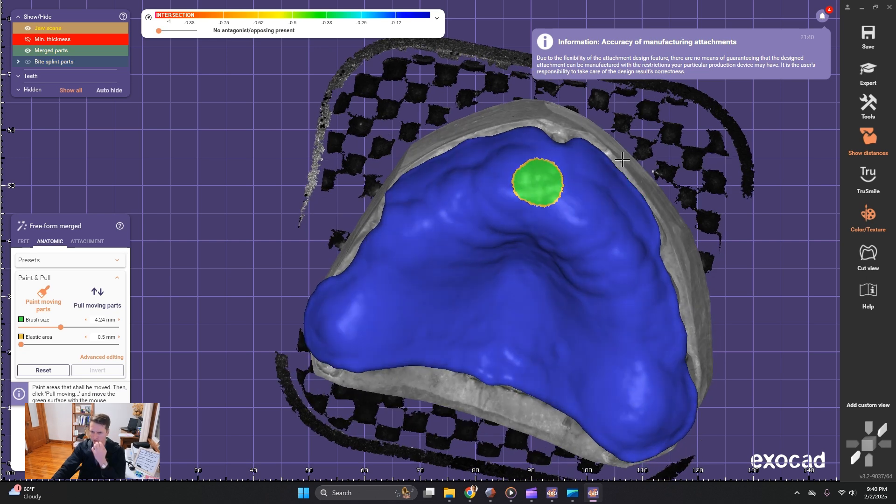
# Pull the painted area out of the tray's anterior ridge into a short forward-angled handle stub and check it from all sides.
pyautogui.click(97, 298)
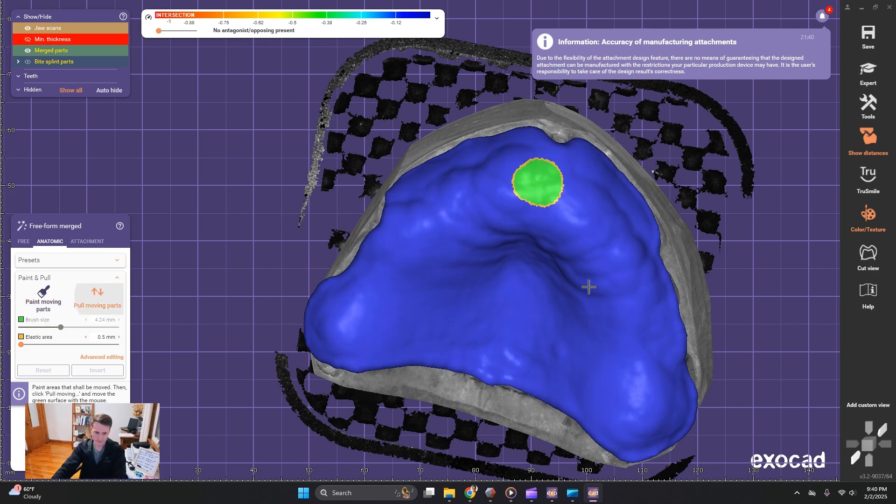
pyautogui.moveTo(544, 129); pyautogui.dragTo(546, 113)
pyautogui.moveTo(628, 143); pyautogui.dragTo(630, 146, button='right')
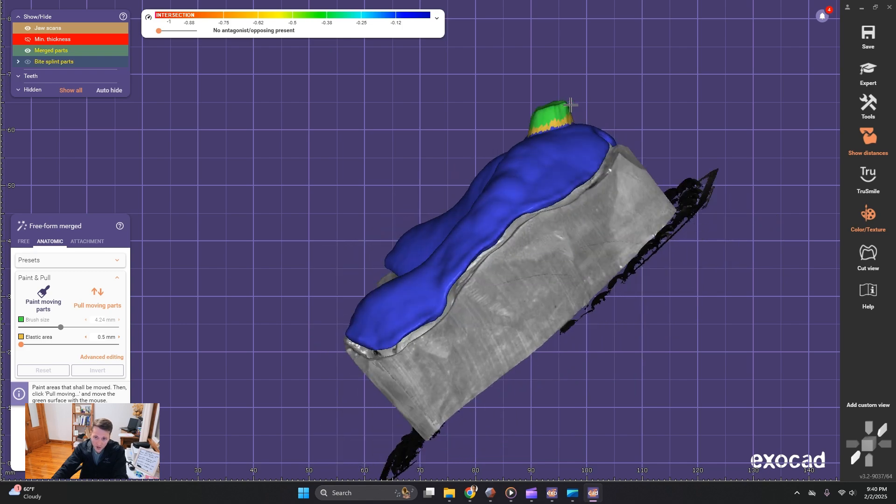
pyautogui.moveTo(602, 100); pyautogui.dragTo(631, 117, button='right')
pyautogui.moveTo(411, 354); pyautogui.dragTo(658, 219, button='right')
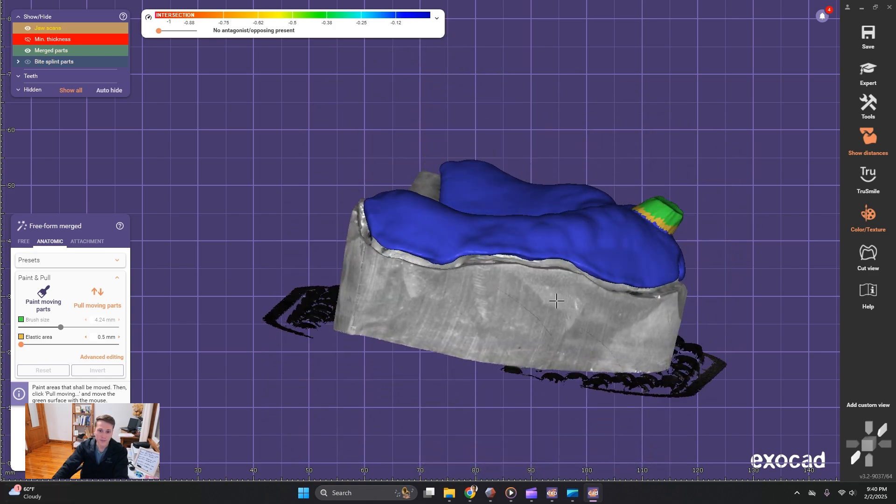
pyautogui.moveTo(730, 362); pyautogui.dragTo(728, 367, button='right')
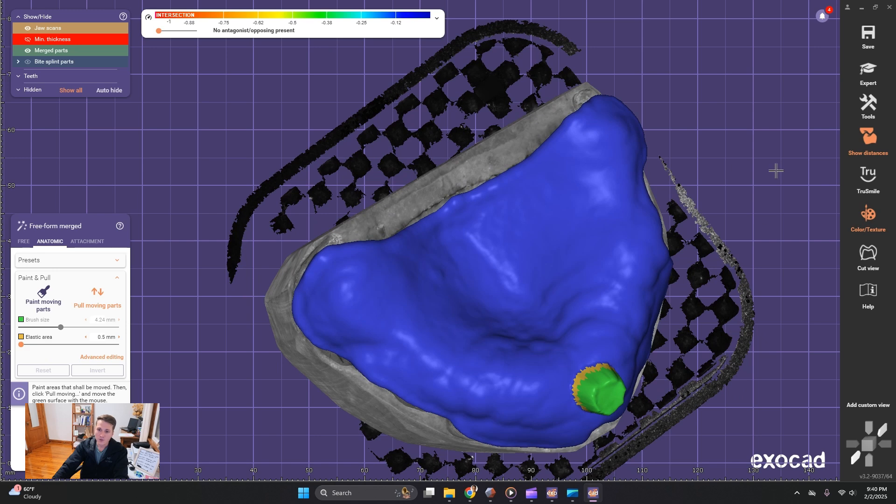
pyautogui.moveTo(765, 167); pyautogui.dragTo(745, 158, button='right')
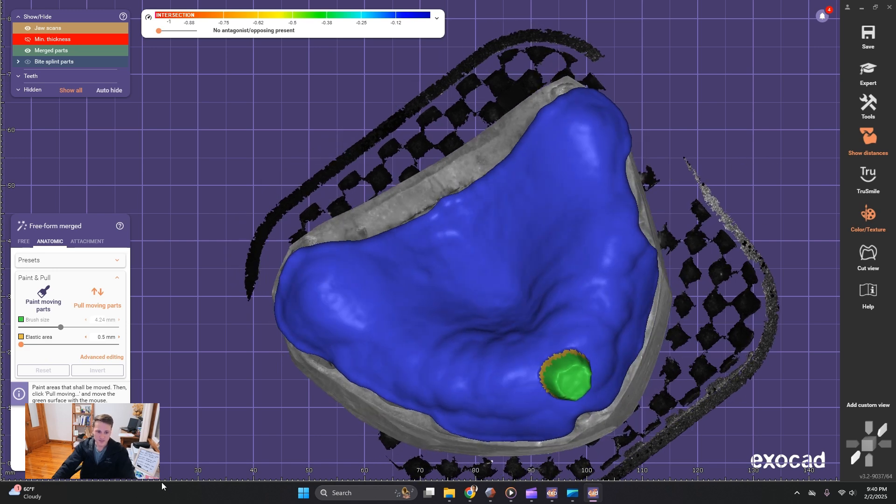
# Finish free-forming, save the tray modifications as the bite splint STL, and complete the wizard, closing the CAD software.
pyautogui.click(105, 459)
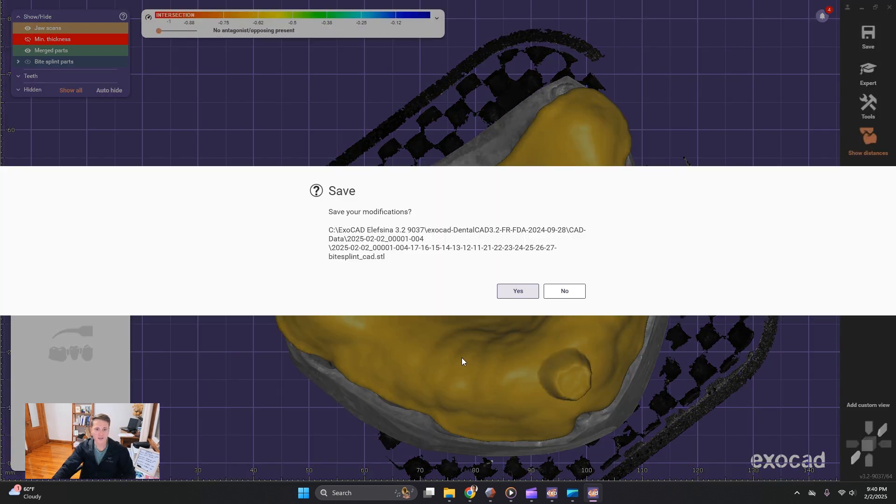
pyautogui.click(517, 290)
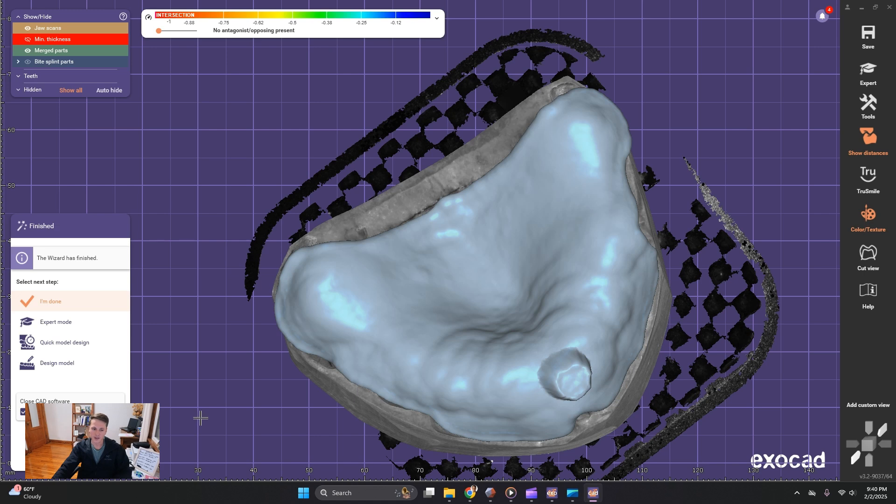
pyautogui.click(27, 295)
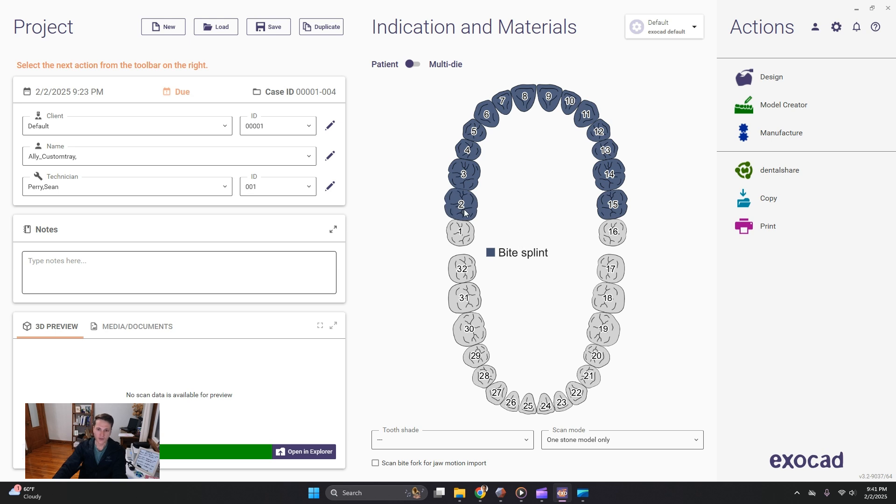
# Assign Bite splint to lower teeth 18 to 31, clear it from the upper arch, and save the project.
pyautogui.click(452, 306)
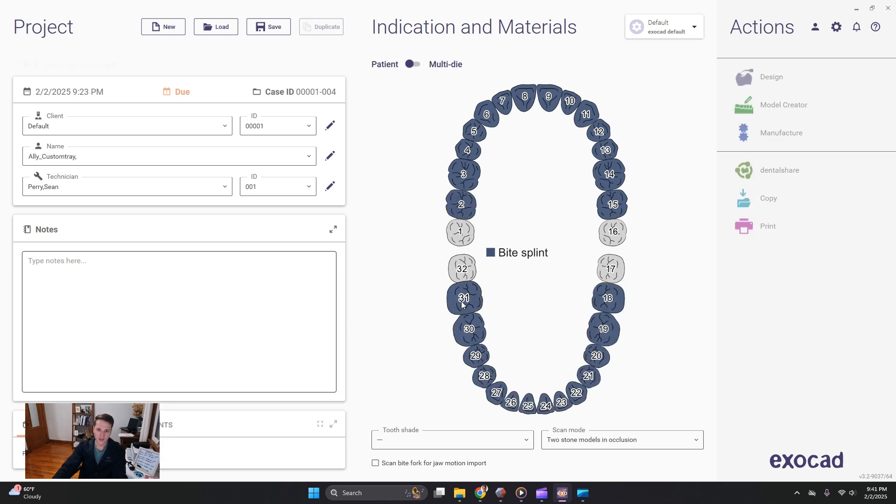
pyautogui.moveTo(465, 233)
pyautogui.mouseDown()
pyautogui.moveTo(494, 225)
pyautogui.moveTo(463, 188)
pyautogui.moveTo(495, 107)
pyautogui.moveTo(586, 115)
pyautogui.moveTo(612, 205)
pyautogui.mouseUp()
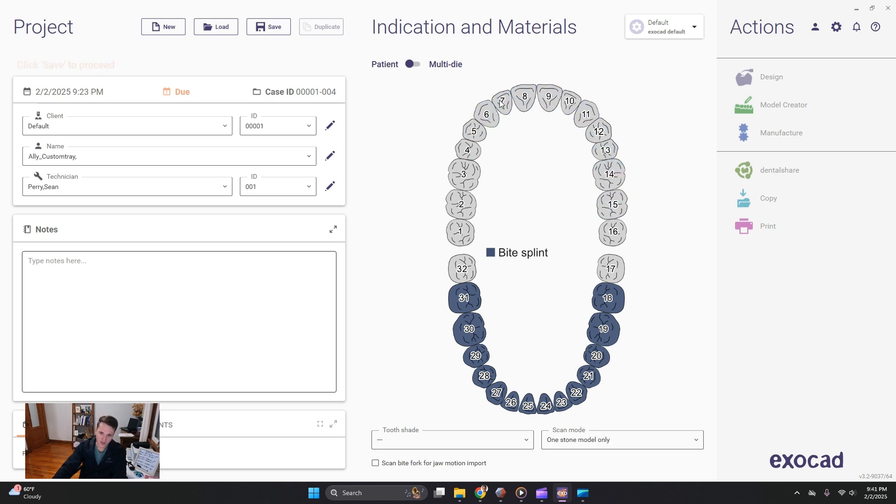
pyautogui.click(270, 29)
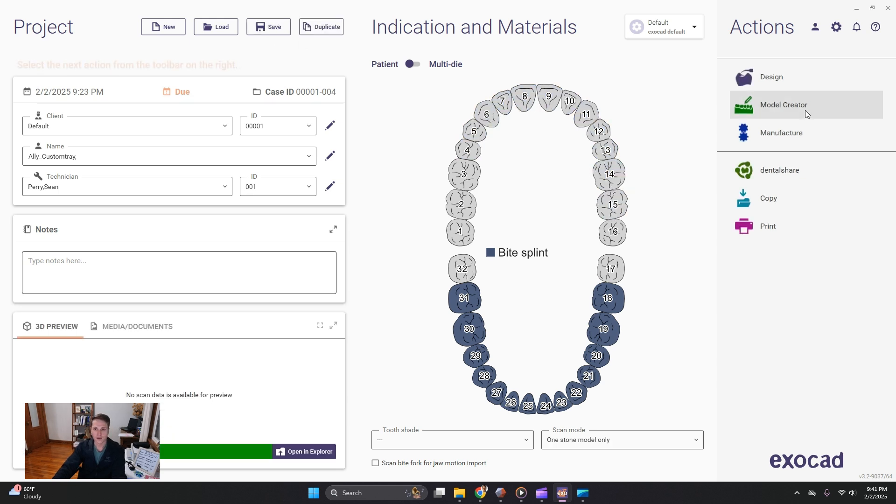
# Start the design from scan data only and load the lower custom tray OBJ scan from the Desktop as the lower jaw.
pyautogui.click(796, 80)
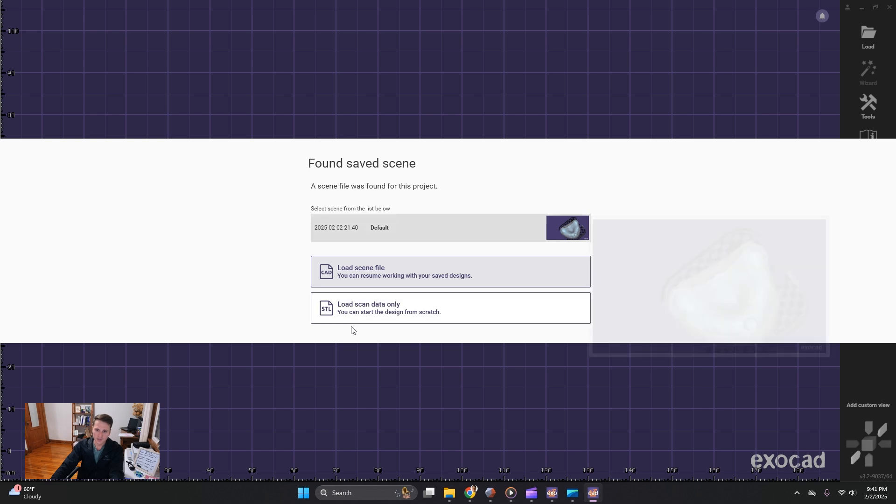
pyautogui.click(393, 317)
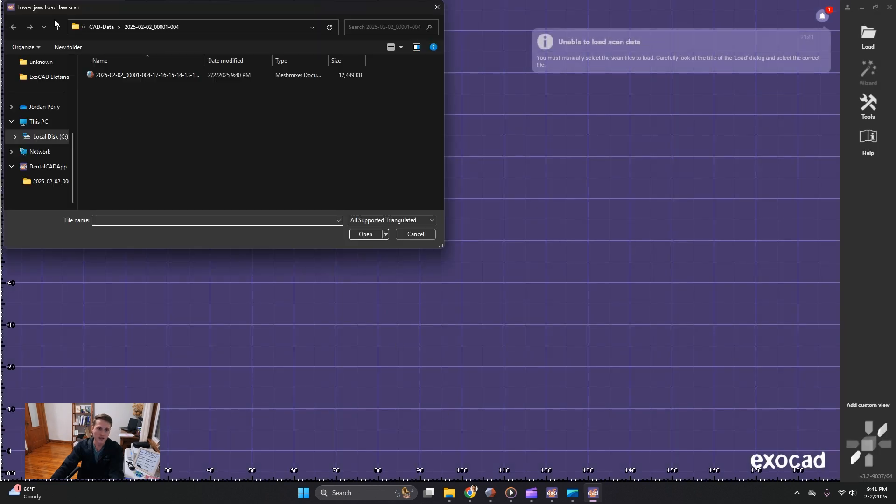
pyautogui.scroll(5, 15, 162)
pyautogui.click(37, 110)
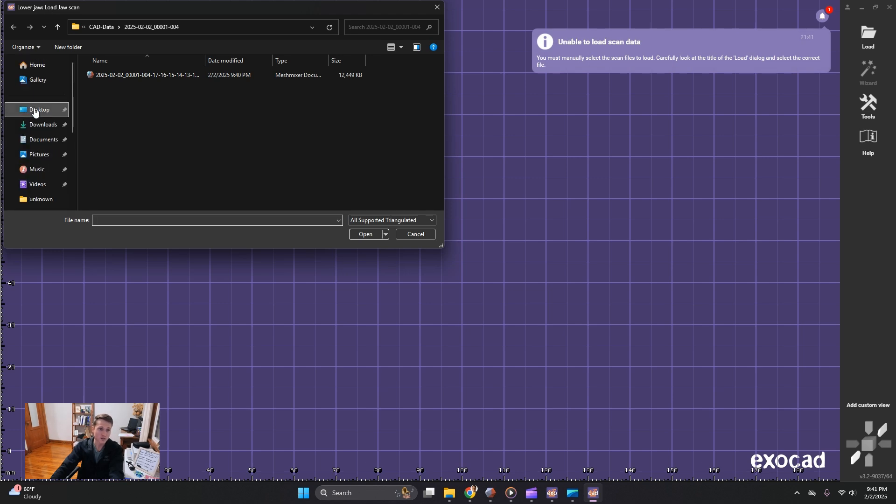
pyautogui.click(139, 75)
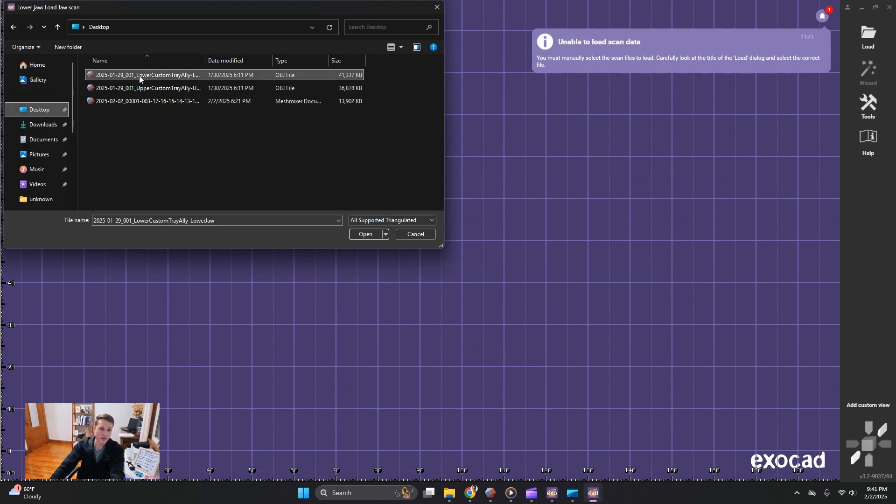
pyautogui.click(379, 235)
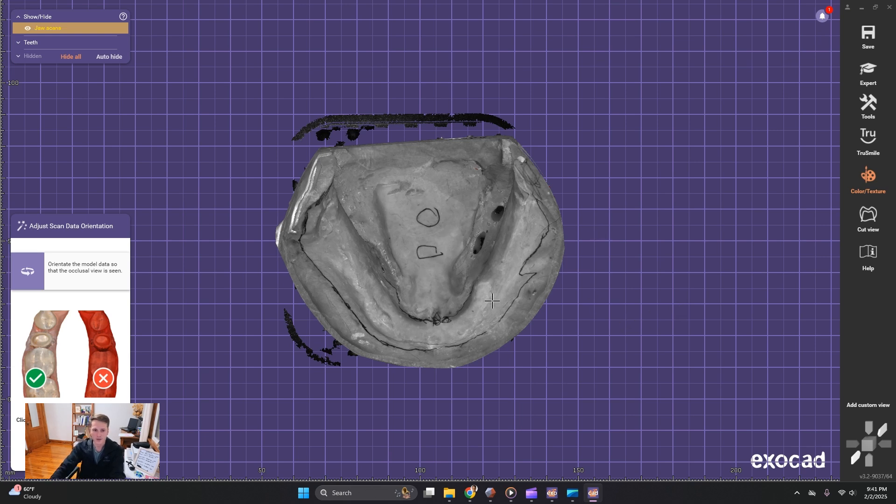
# Orient the lower scan to its occlusal view, confirm the orientation, and switch from the wizard to expert mode.
pyautogui.moveTo(446, 237); pyautogui.dragTo(440, 237, button='right')
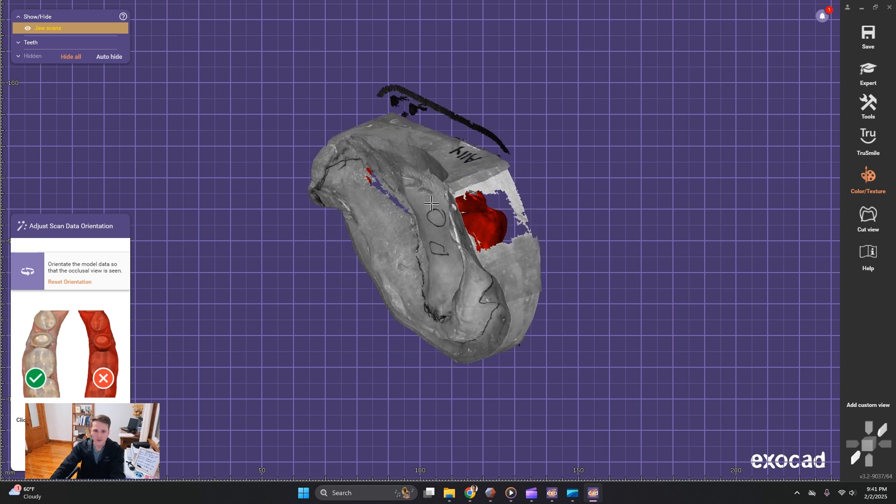
pyautogui.moveTo(432, 203); pyautogui.dragTo(133, 370, button='right')
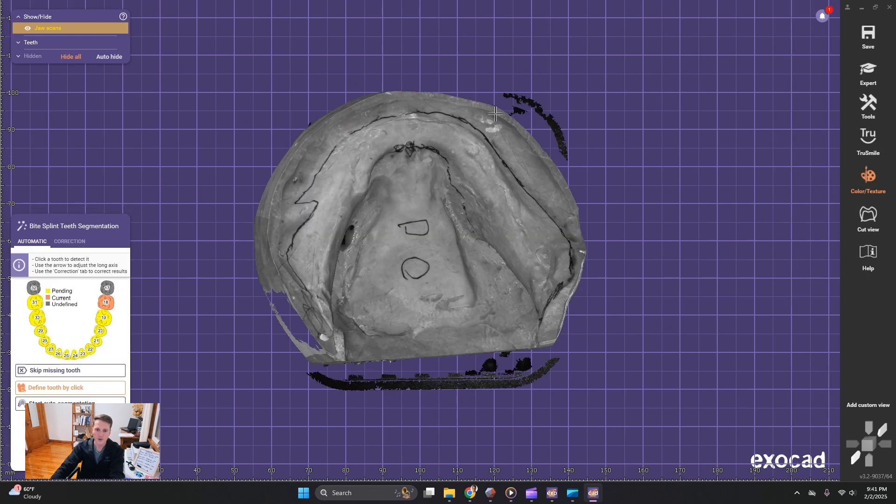
pyautogui.click(871, 73)
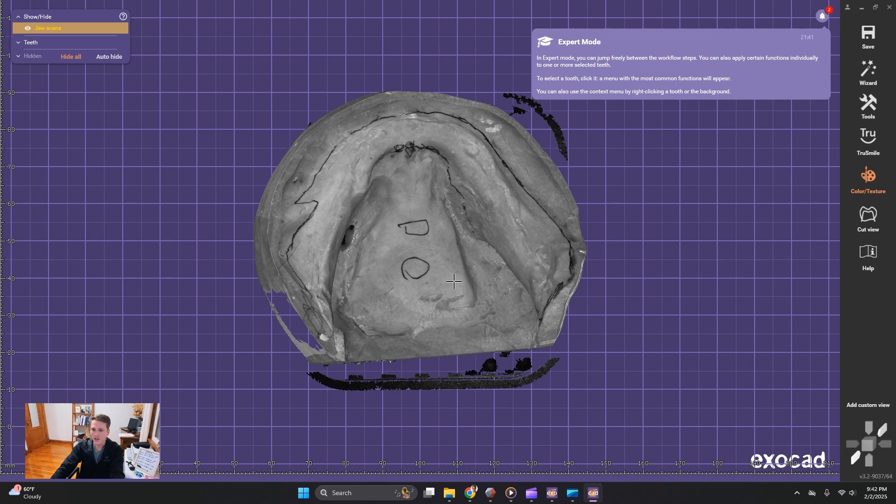
# Edit the lower jaw scan's mesh, outlining the elongated gap on the posterior lingual slope and closing the hole.
pyautogui.moveTo(454, 281); pyautogui.dragTo(468, 253, button='right')
pyautogui.rightClick(468, 253)
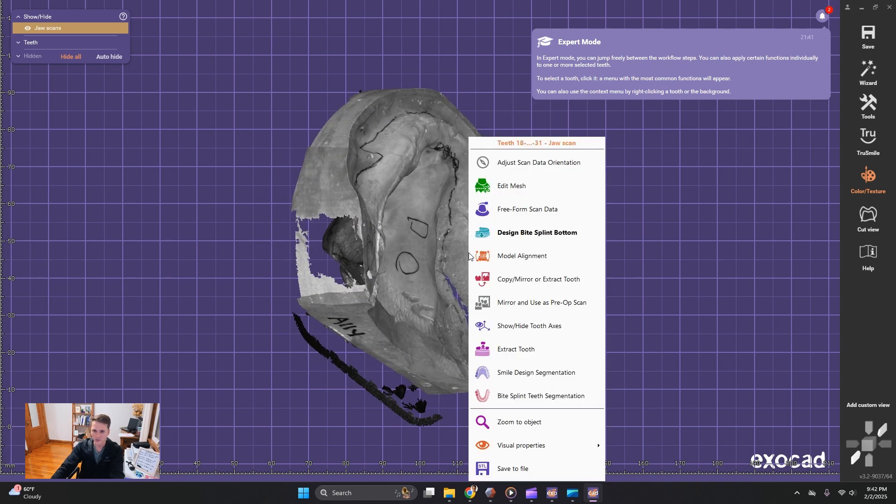
pyautogui.click(512, 186)
pyautogui.scroll(5, 450, 324)
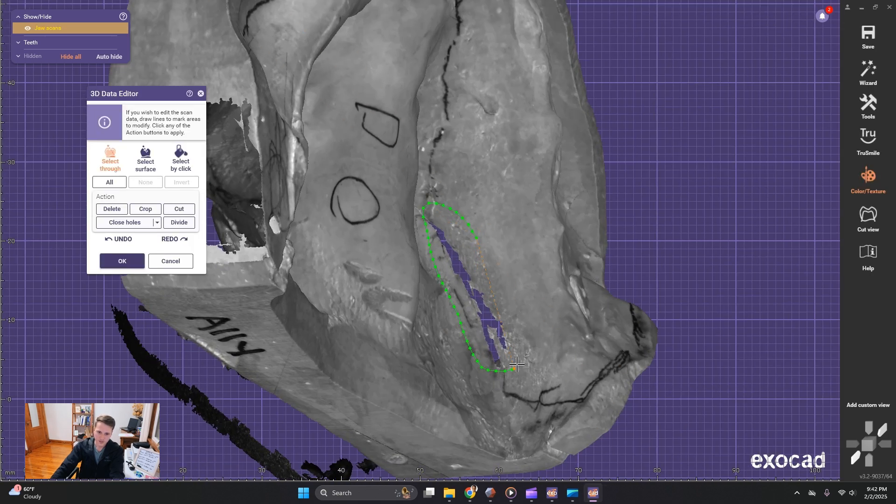
pyautogui.click(475, 244)
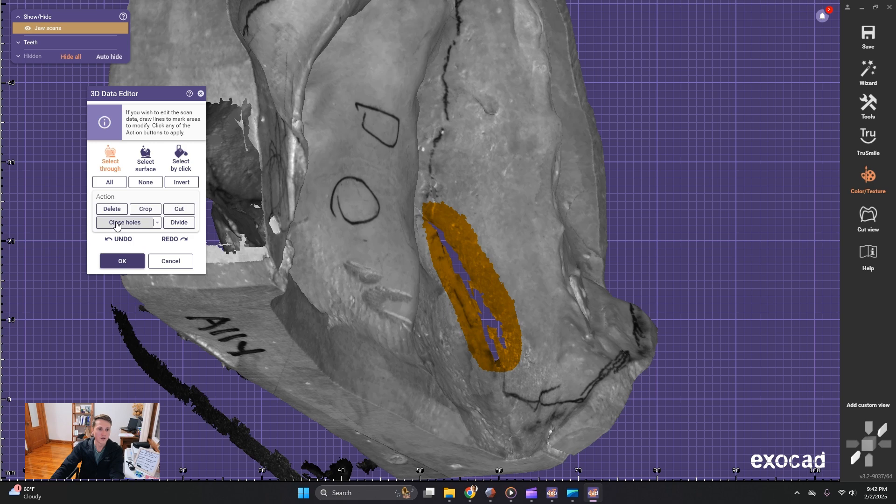
pyautogui.moveTo(498, 350); pyautogui.dragTo(501, 339, button='right')
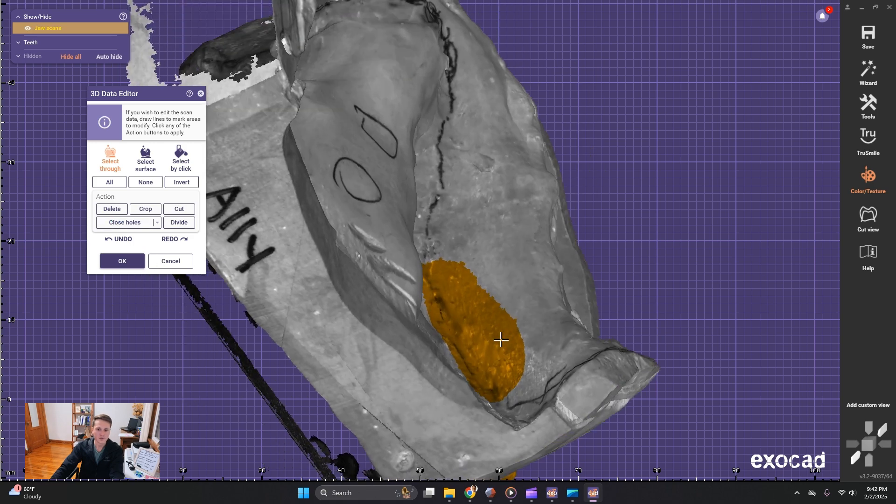
# Examine the patched lingual area, the marked tray outline, and the lower scan's remaining surfaces and undercuts from several angles.
pyautogui.moveTo(583, 352)
pyautogui.mouseDown(button='right')
pyautogui.moveTo(567, 353)
pyautogui.moveTo(577, 353)
pyautogui.mouseUp(button='right')
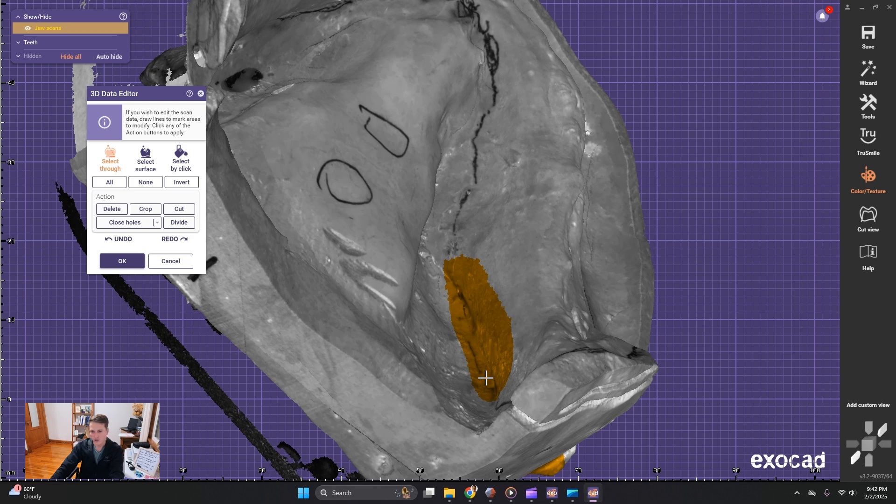
pyautogui.moveTo(504, 357); pyautogui.dragTo(505, 351, button='right')
pyautogui.scroll(-3, 466, 316)
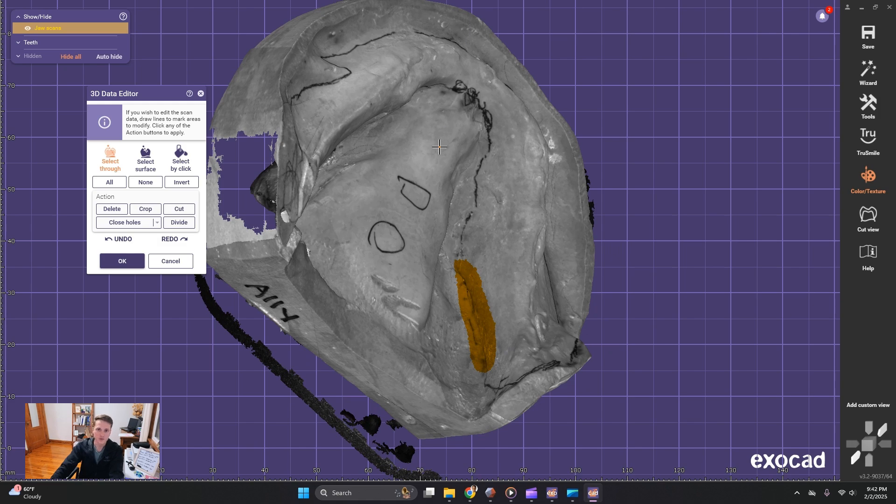
pyautogui.moveTo(350, 59); pyautogui.dragTo(699, 146, button='right')
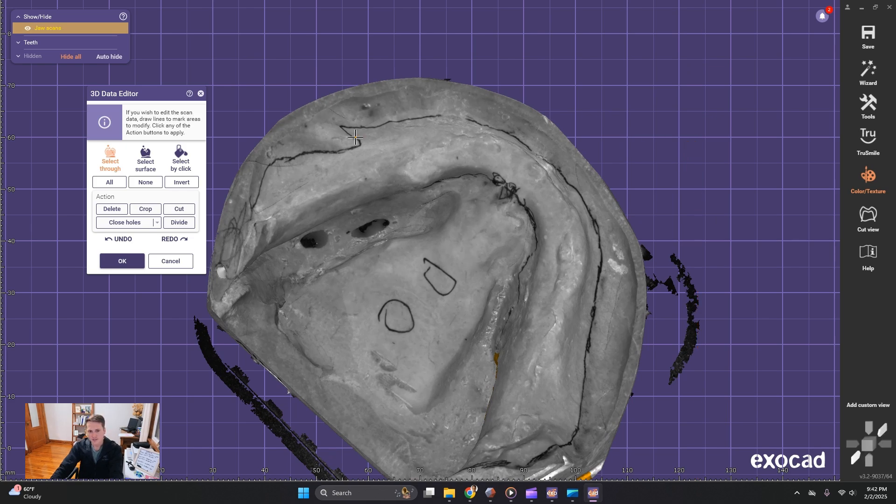
pyautogui.scroll(3, 353, 137)
pyautogui.scroll(-5, 354, 137)
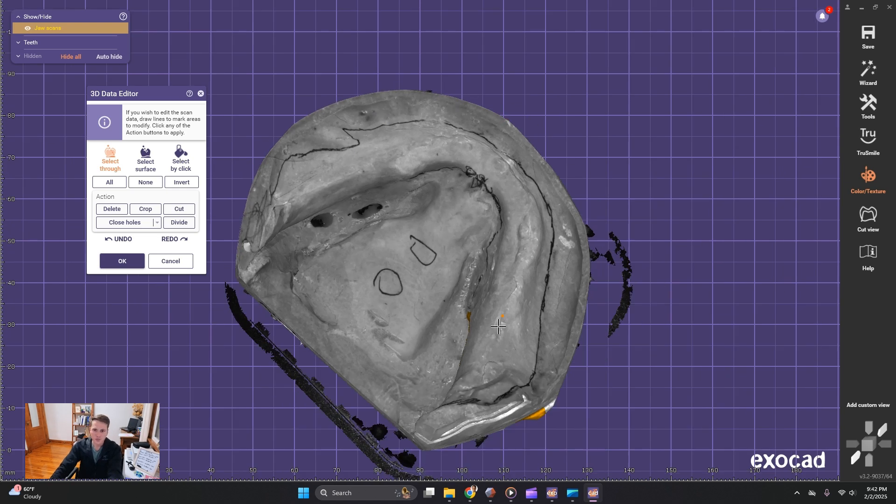
pyautogui.moveTo(505, 390); pyautogui.dragTo(485, 416, button='right')
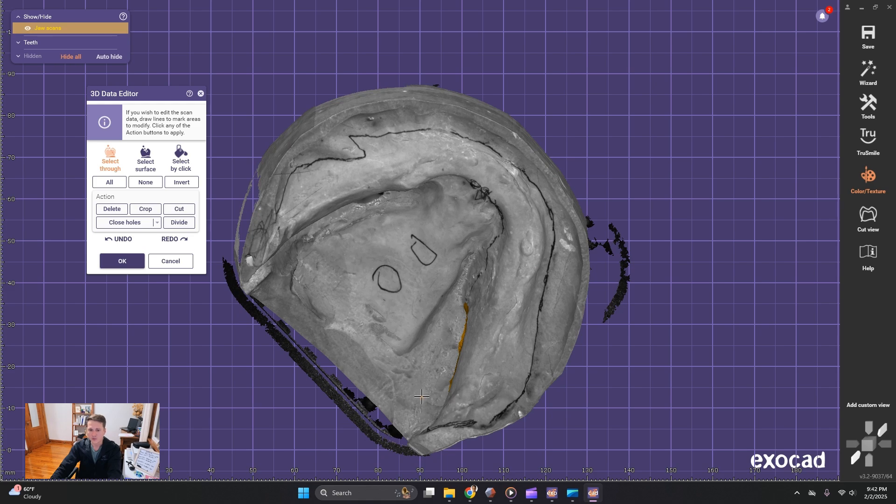
pyautogui.moveTo(704, 262); pyautogui.dragTo(687, 241, button='right')
pyautogui.moveTo(281, 222); pyautogui.dragTo(337, 250, button='right')
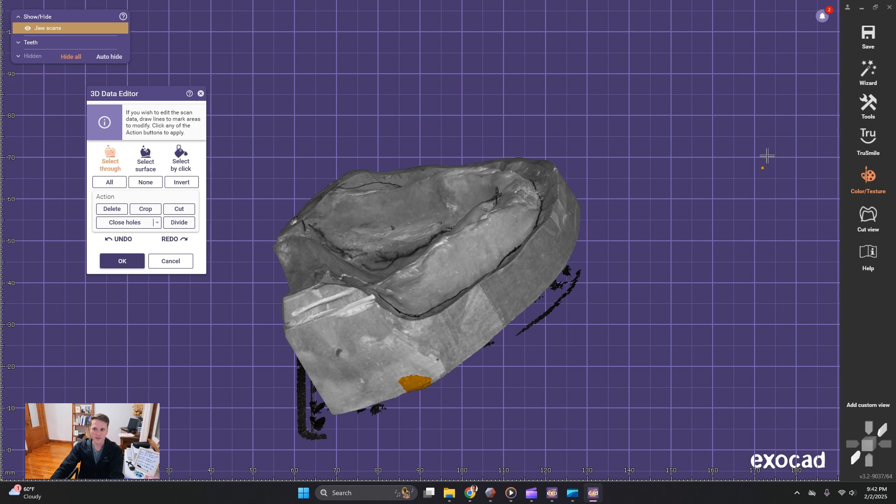
# Minimize the CAD software, open the upper tray's bitesplint_cad STL from the project folder in Meshmixer, and inspect its fitting surface and handle.
pyautogui.click(862, 7)
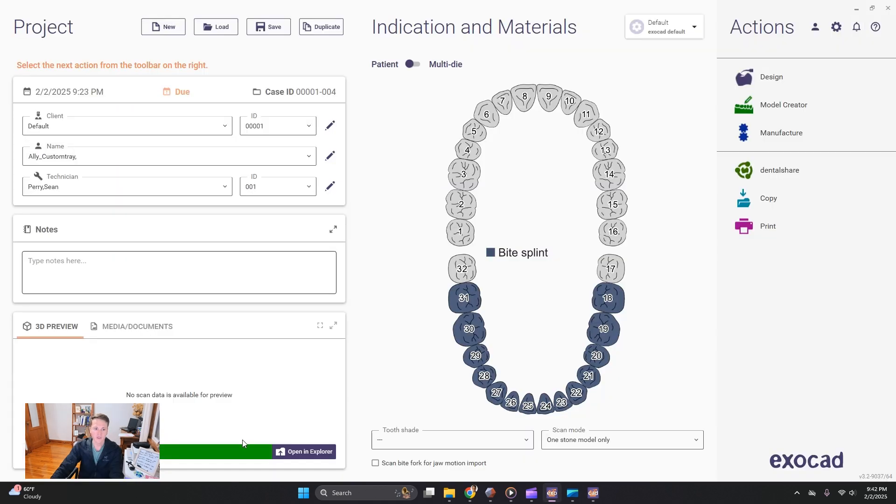
pyautogui.click(298, 451)
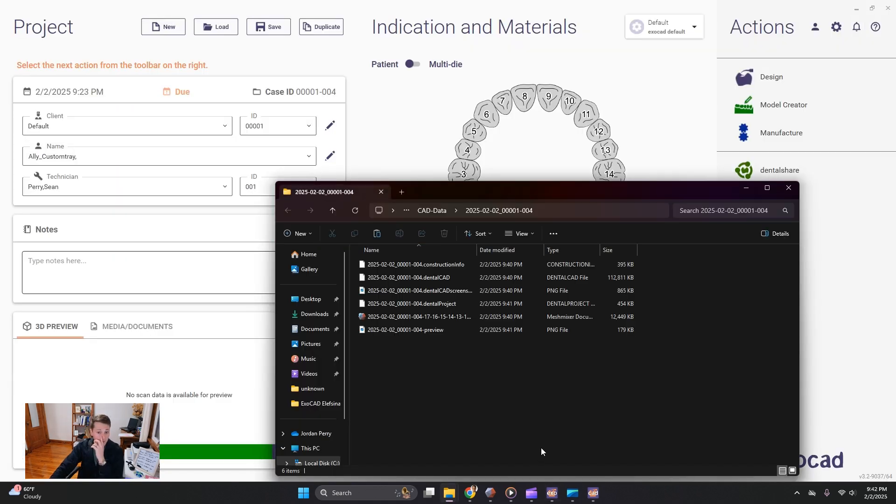
pyautogui.click(449, 321)
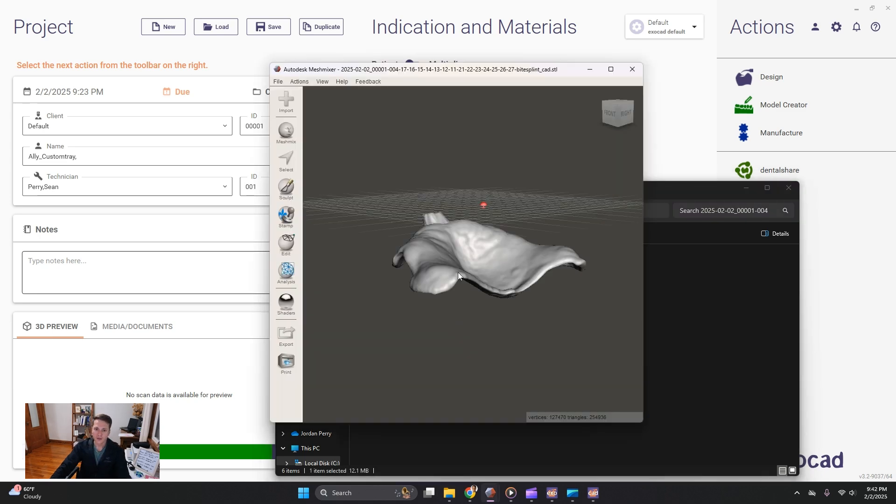
pyautogui.moveTo(479, 277)
pyautogui.mouseDown(button='right')
pyautogui.moveTo(551, 280)
pyautogui.moveTo(525, 307)
pyautogui.moveTo(570, 311)
pyautogui.moveTo(521, 176)
pyautogui.moveTo(536, 198)
pyautogui.moveTo(472, 290)
pyautogui.mouseUp(button='right')
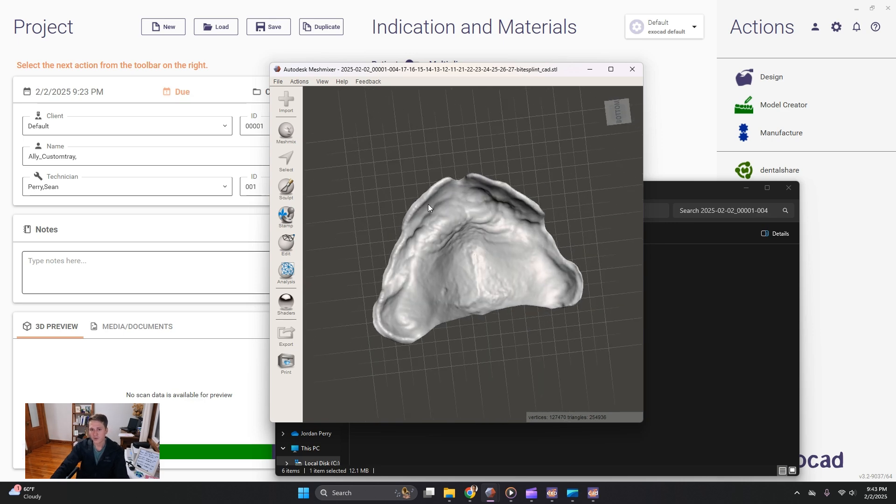
pyautogui.moveTo(429, 207); pyautogui.dragTo(536, 332, button='right')
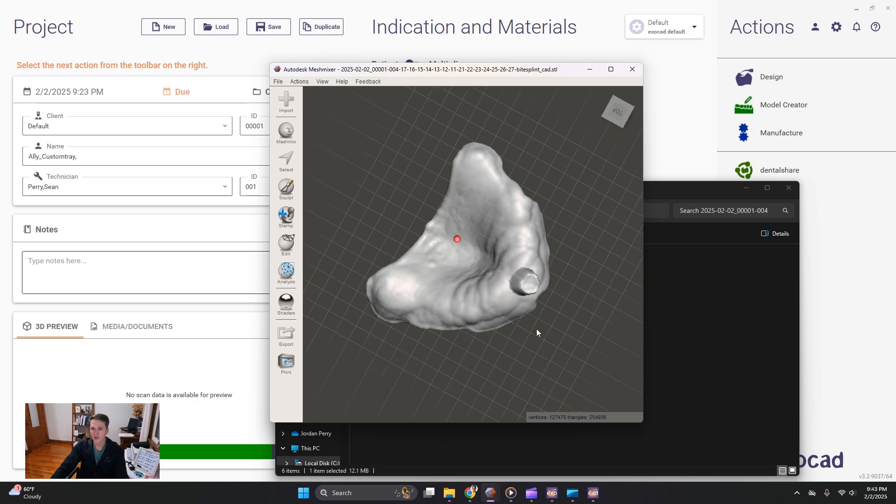